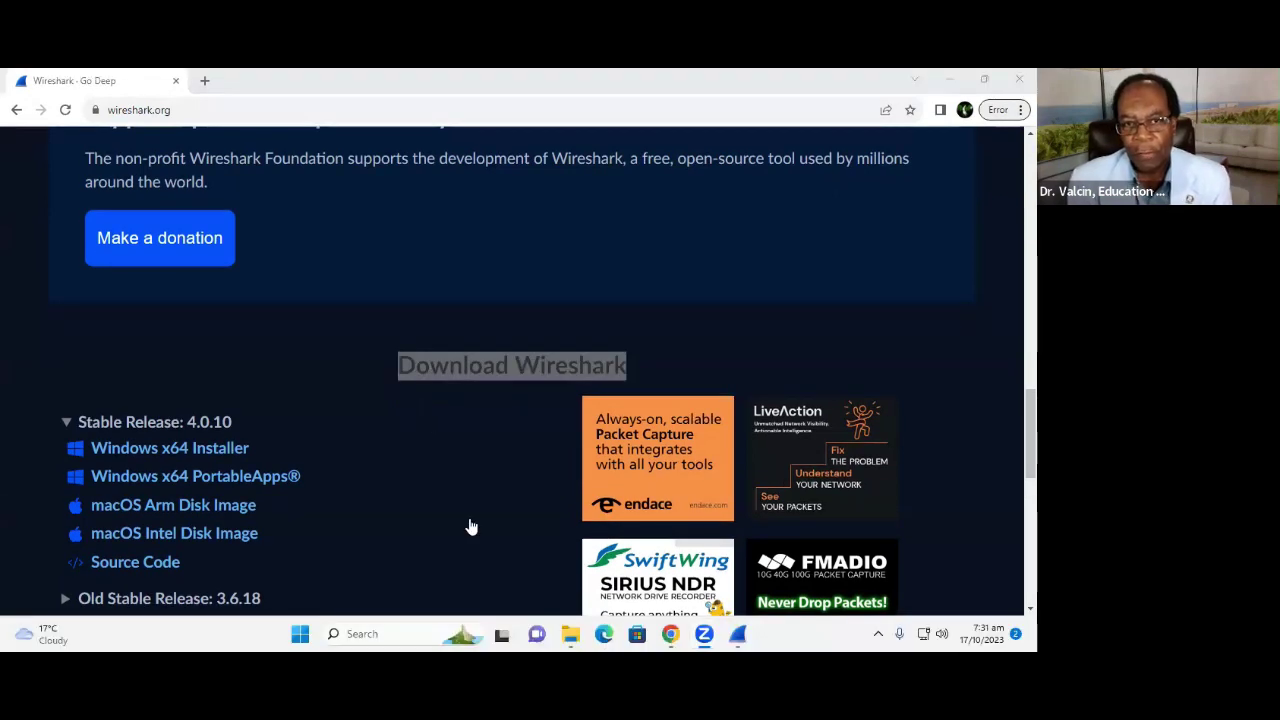
# Switch to the running Wireshark capture and look over its menus and packet 17363
pyautogui.click(949, 79)
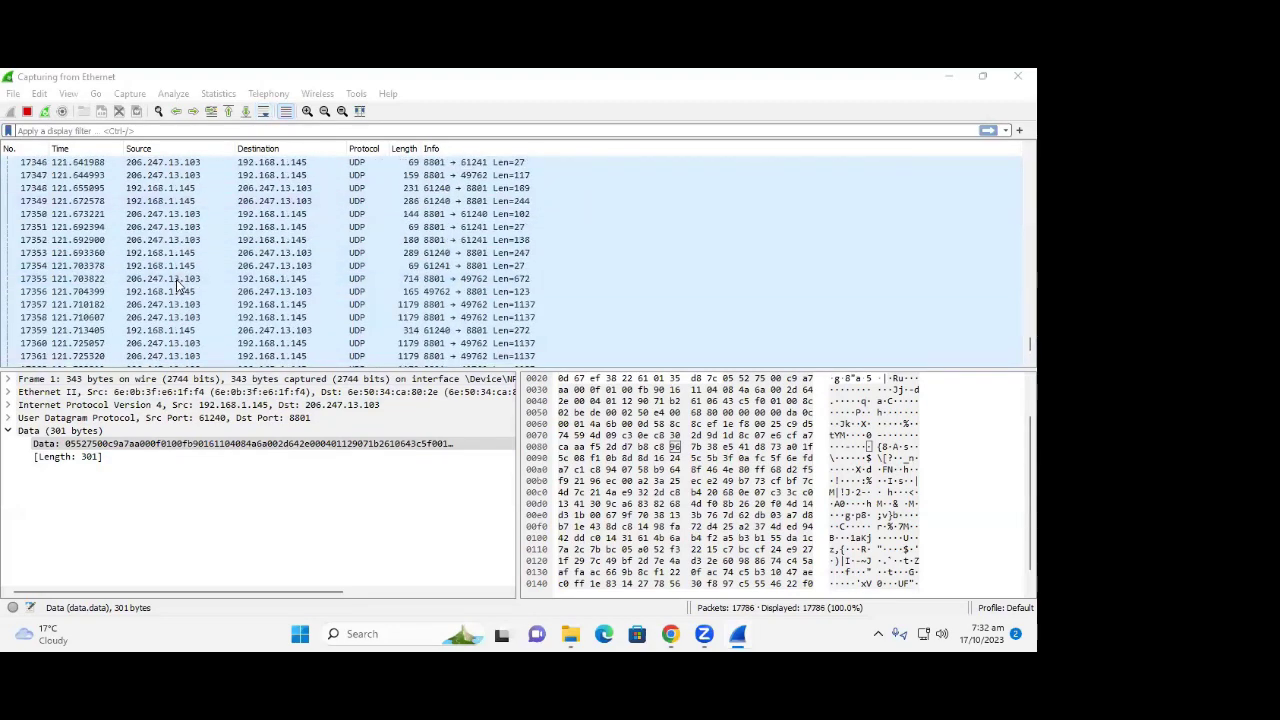
pyautogui.click(14, 94)
pyautogui.moveTo(39, 93)
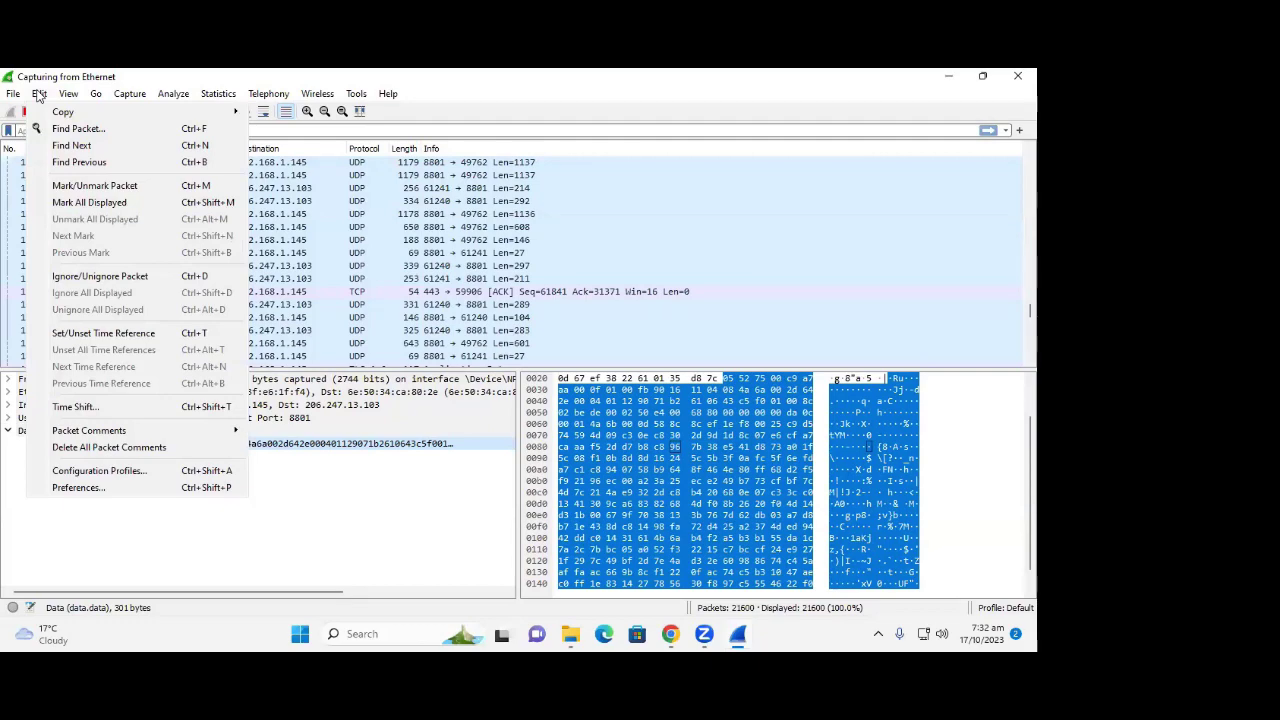
pyautogui.moveTo(354, 93)
pyautogui.click(159, 190)
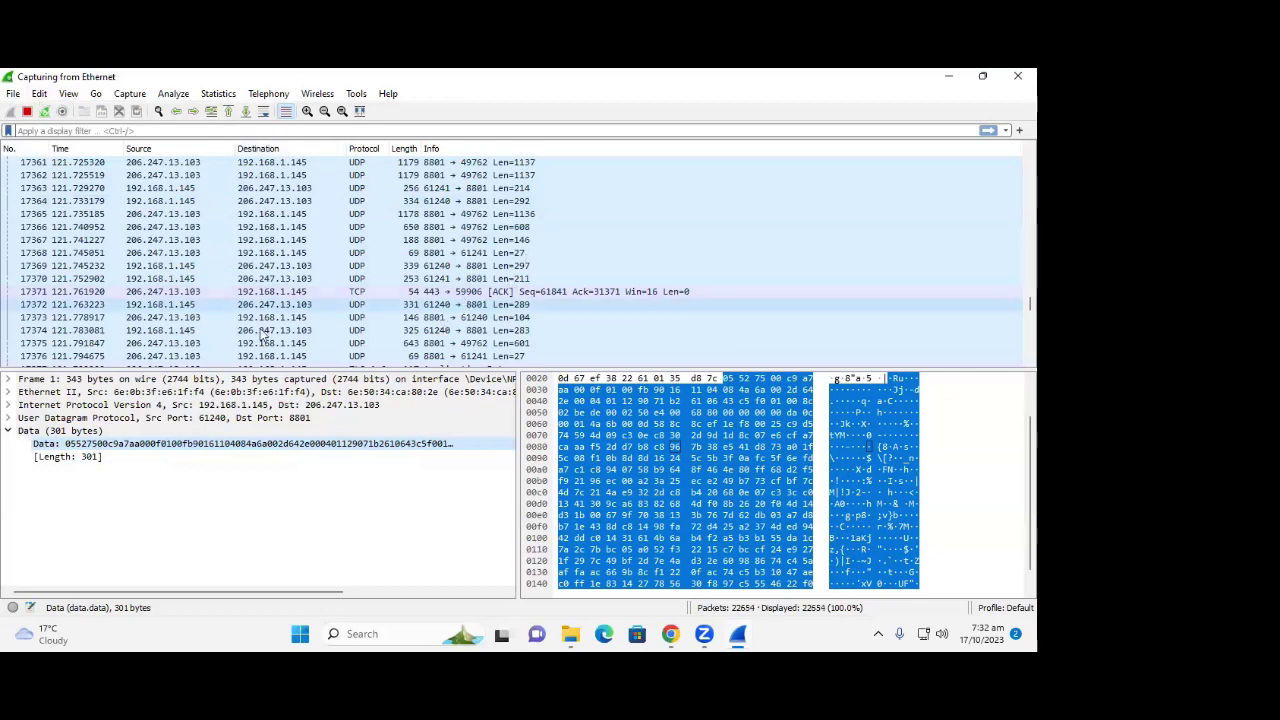
pyautogui.click(120, 188)
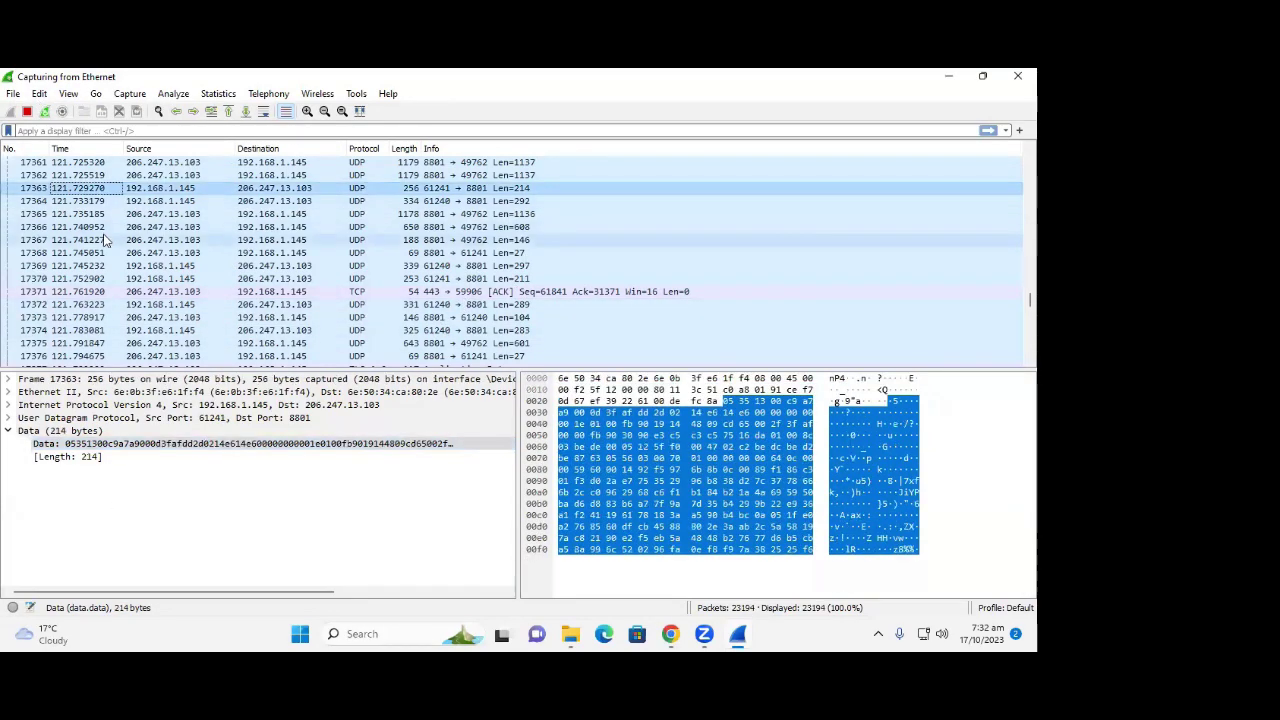
pyautogui.scroll(4, 100, 247)
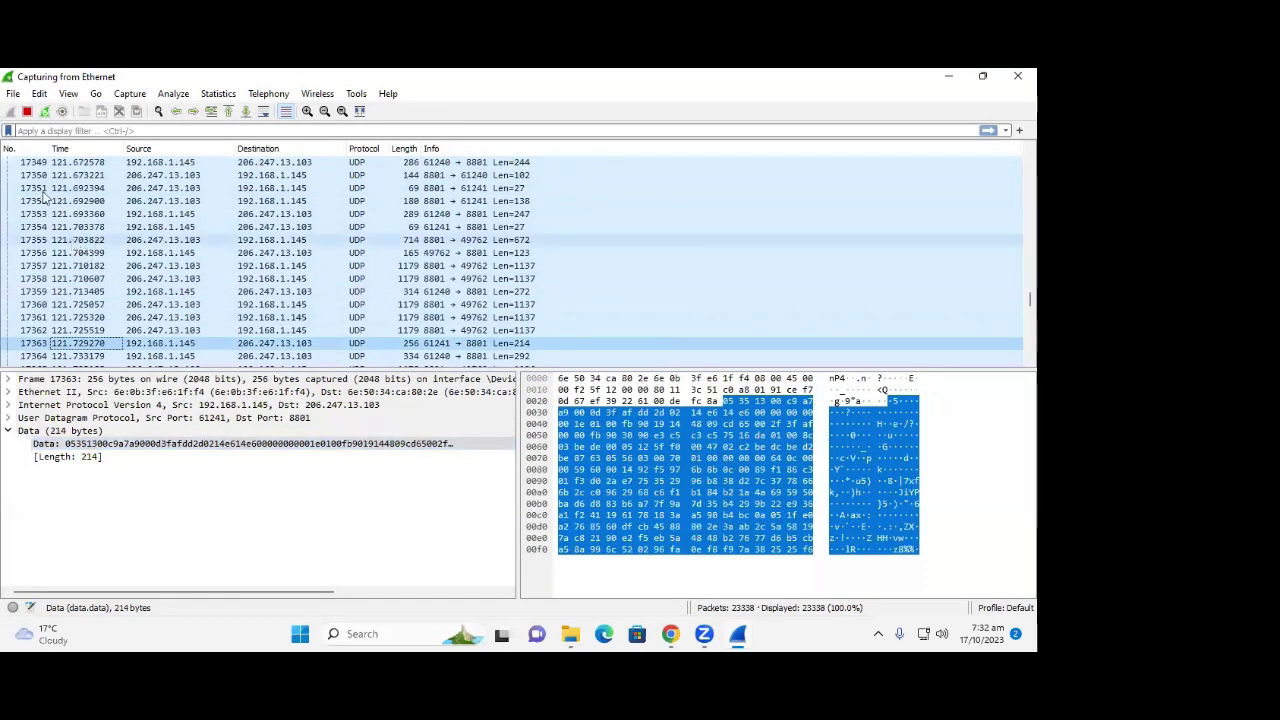
# Stop the running Ethernet capture and start a new one without saving the captured packets
pyautogui.click(26, 112)
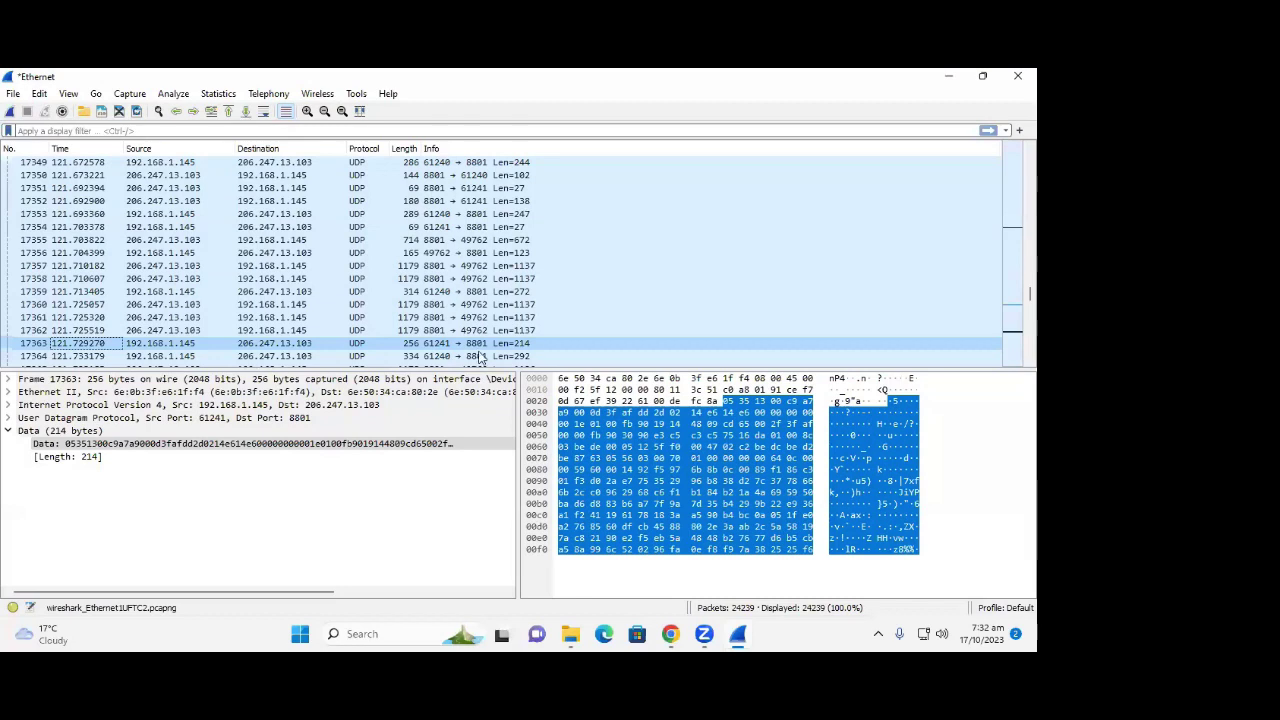
pyautogui.click(12, 116)
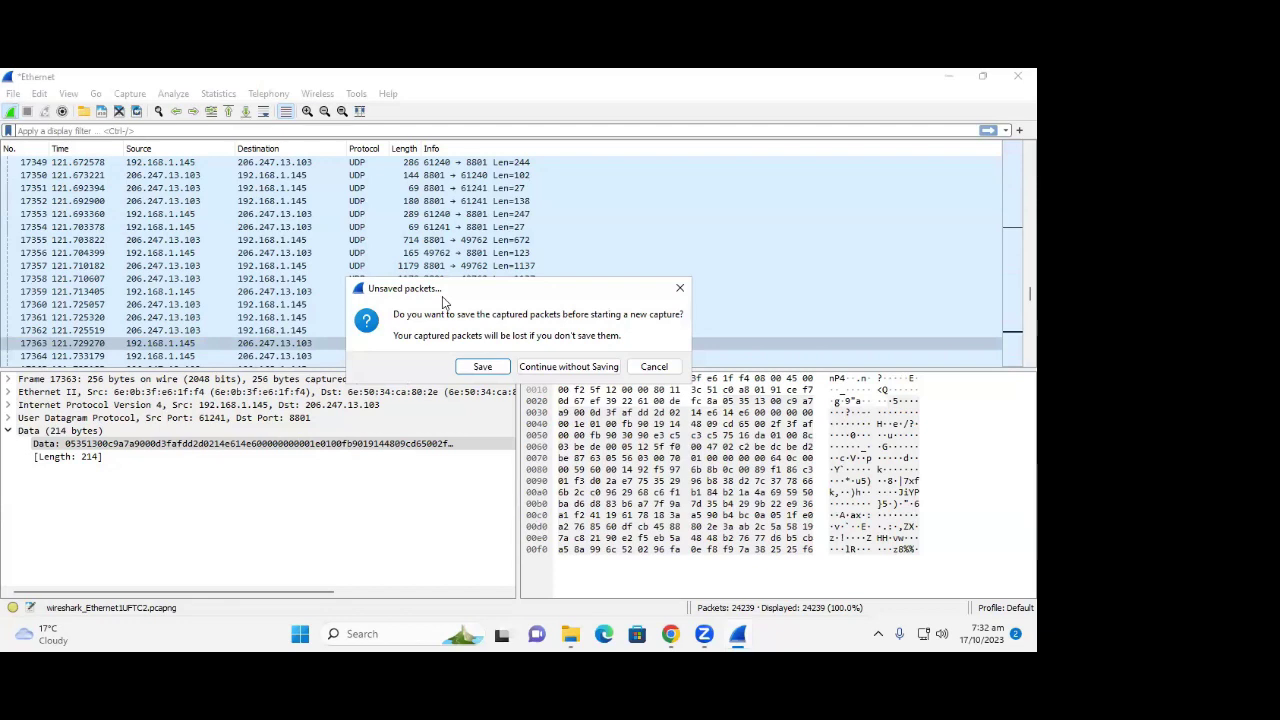
pyautogui.click(566, 367)
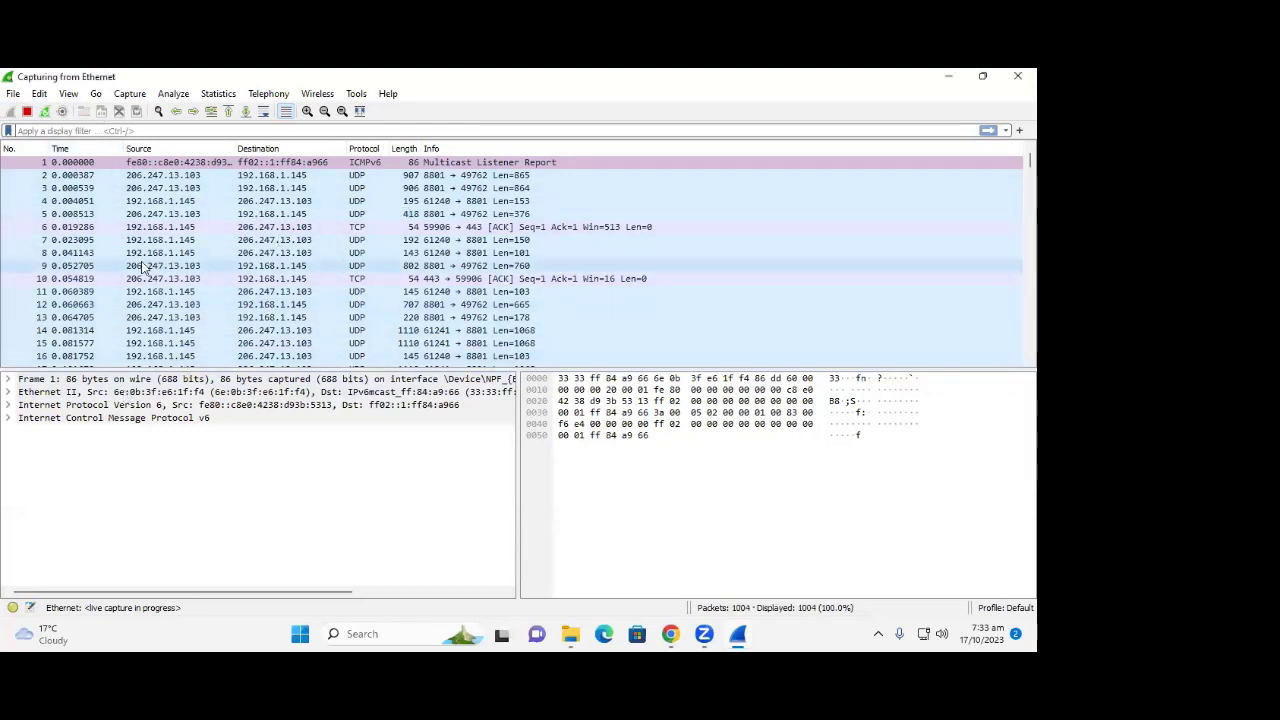
# Browse the new live packet list, jump to its last packet and turn on automatic scrolling
pyautogui.scroll(-1, 70, 270)
pyautogui.scroll(-9, 70, 270)
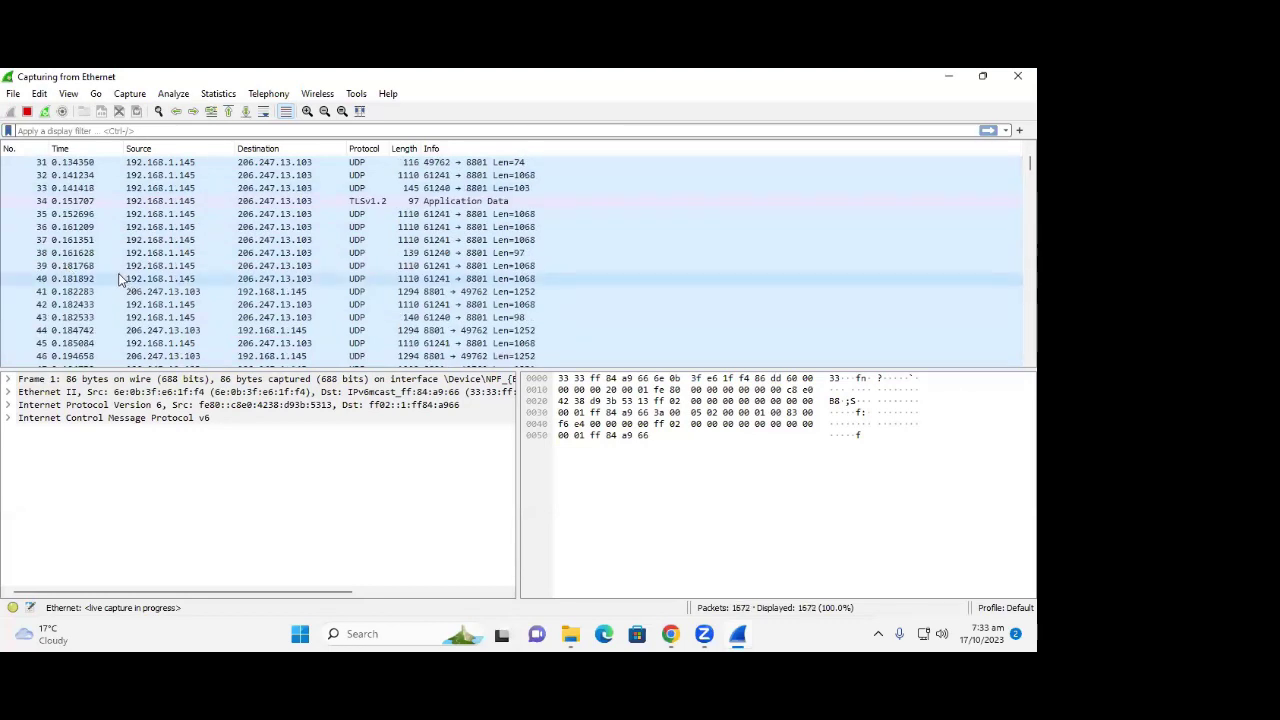
pyautogui.scroll(10, 110, 252)
pyautogui.scroll(-13, 125, 262)
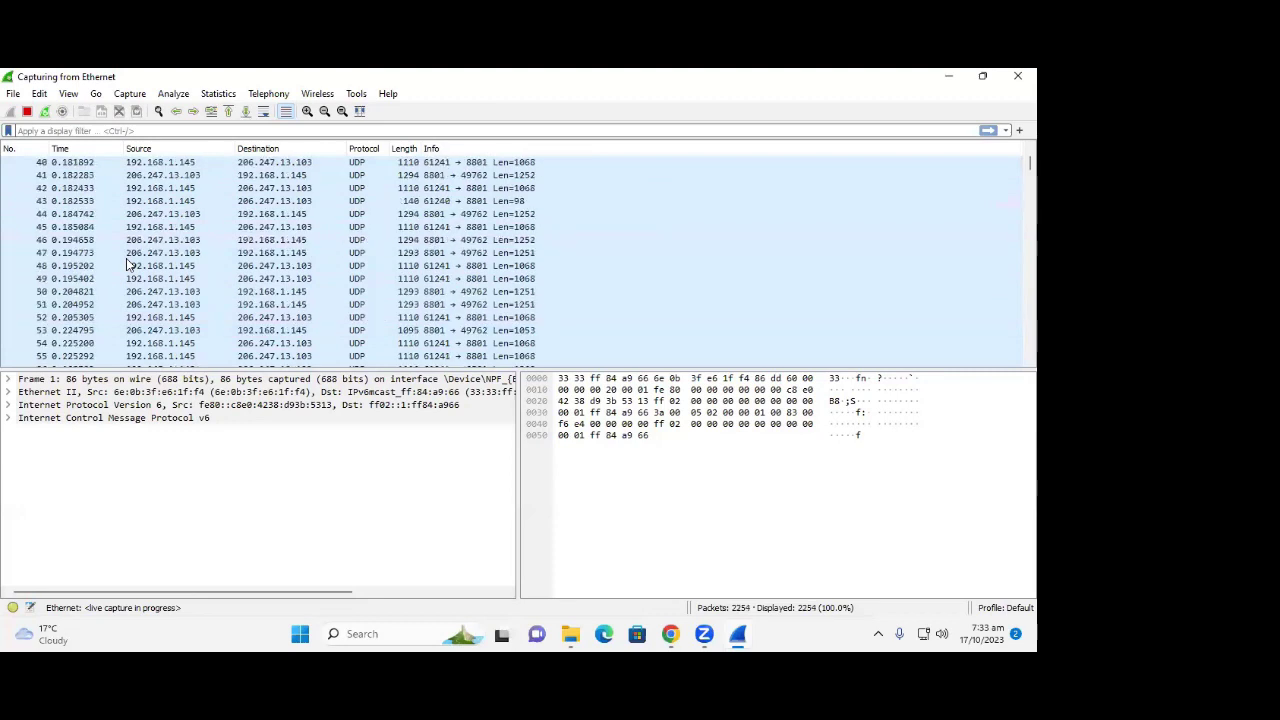
pyautogui.click(247, 111)
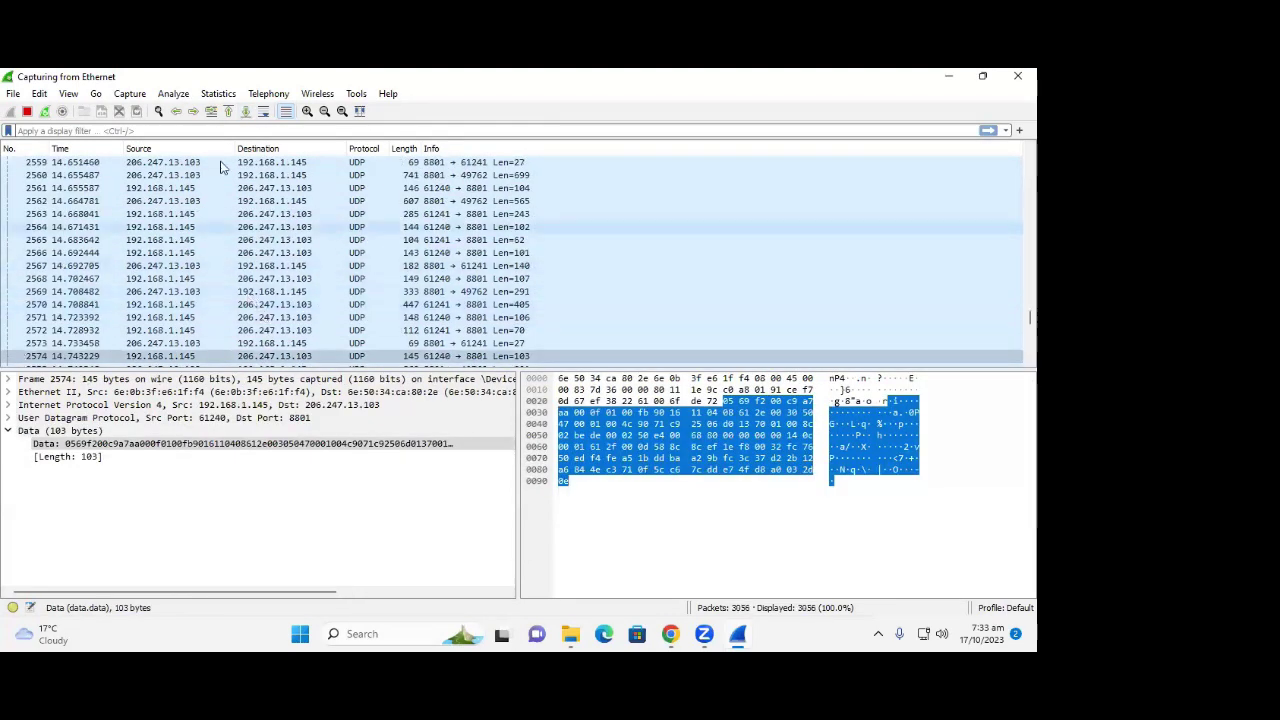
pyautogui.click(264, 111)
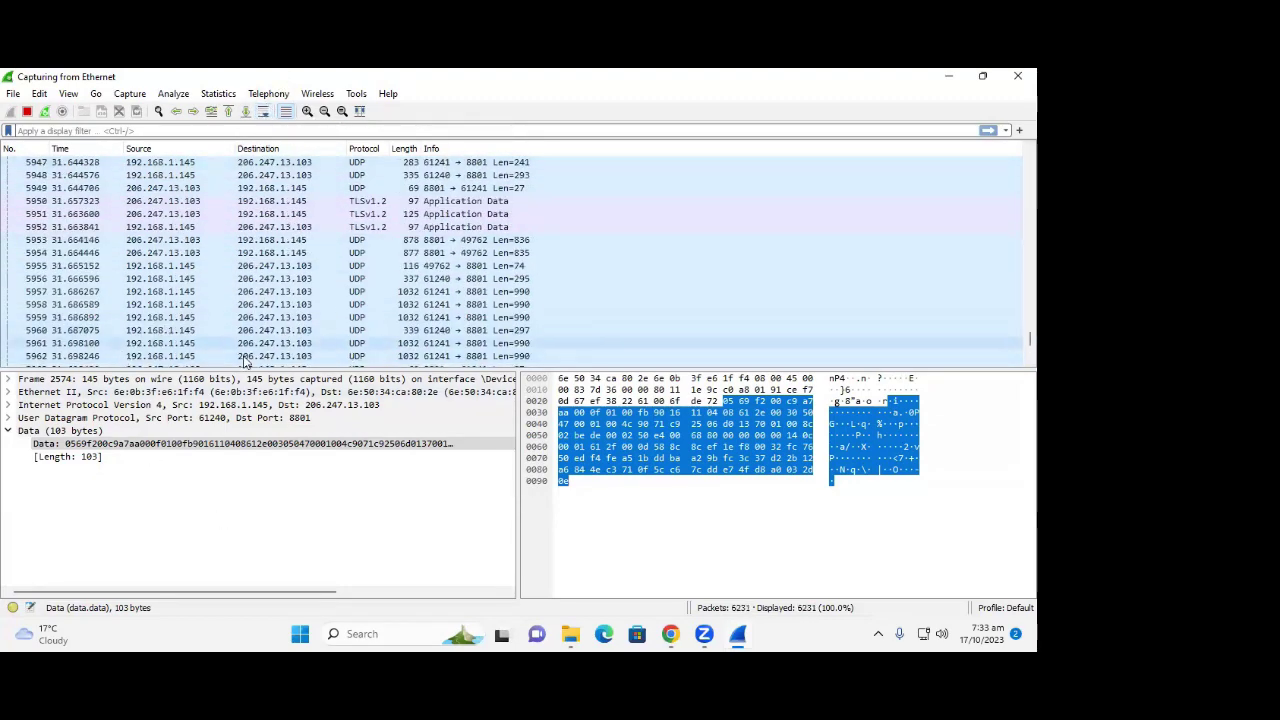
# Examine the Frame, Ethernet II, Internet Protocol Version 4 and User Datagram Protocol layers of packet 5959
pyautogui.click(146, 318)
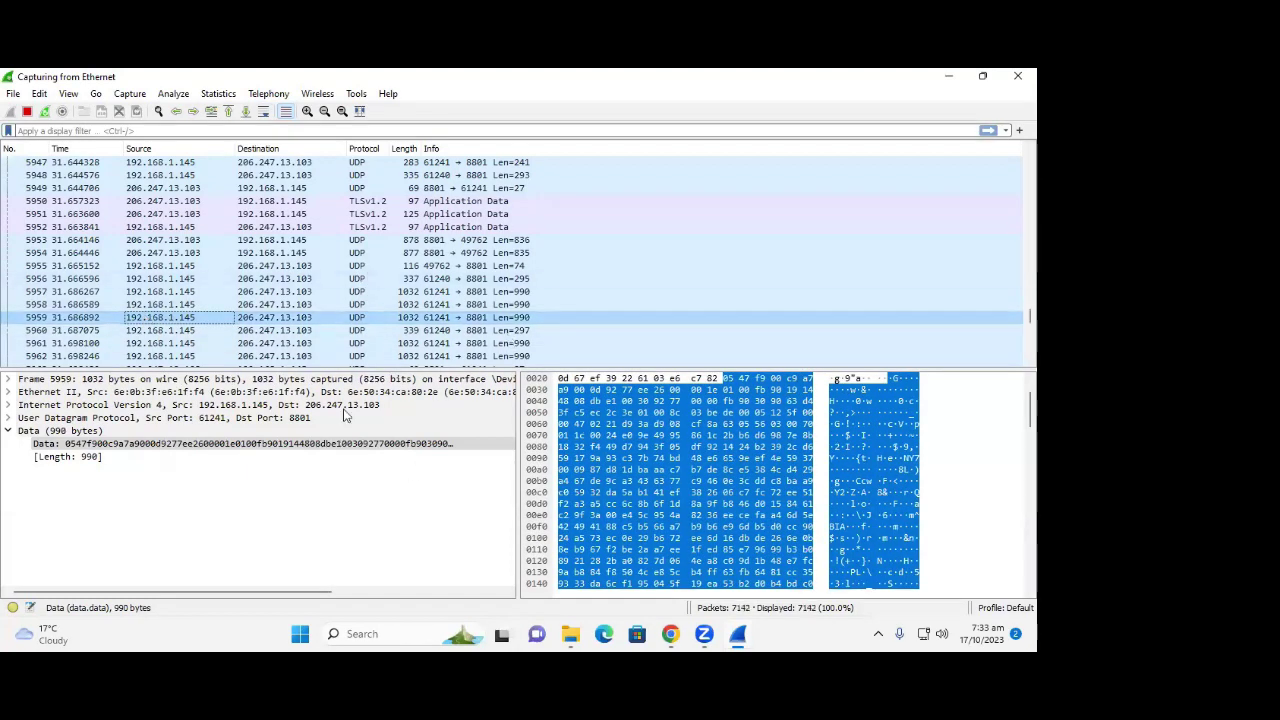
pyautogui.click(36, 381)
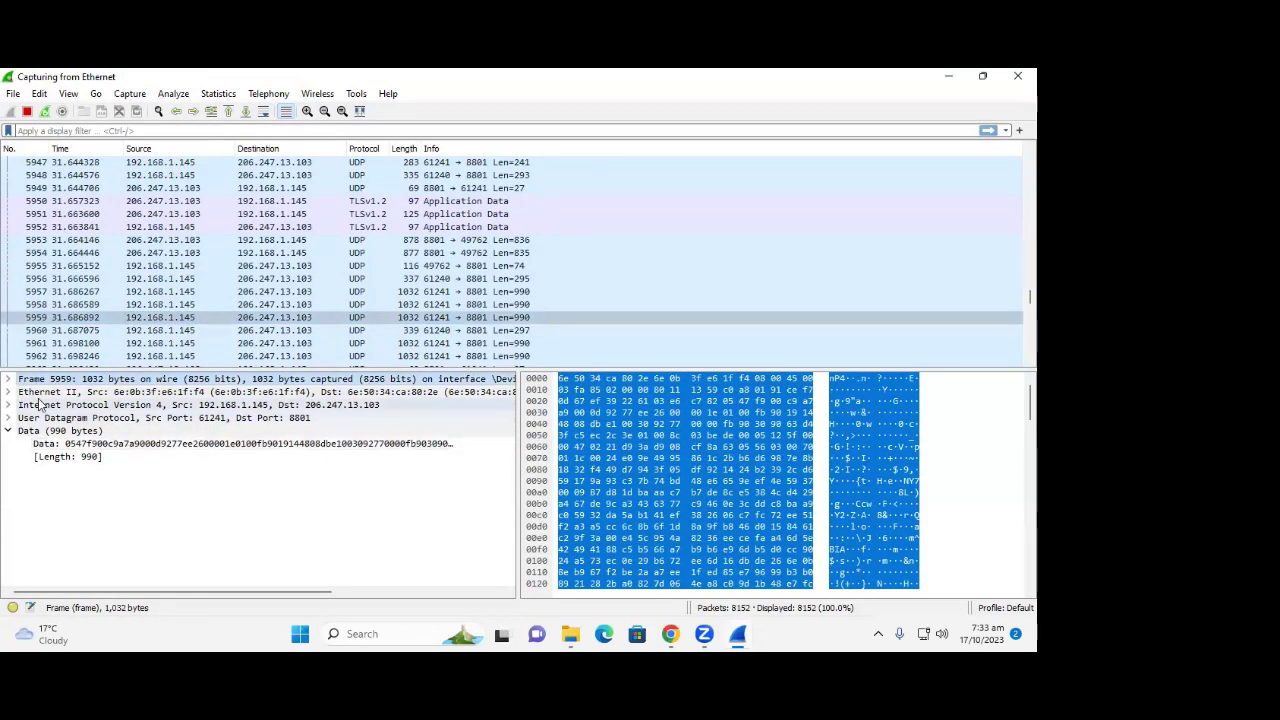
pyautogui.click(42, 392)
pyautogui.click(42, 405)
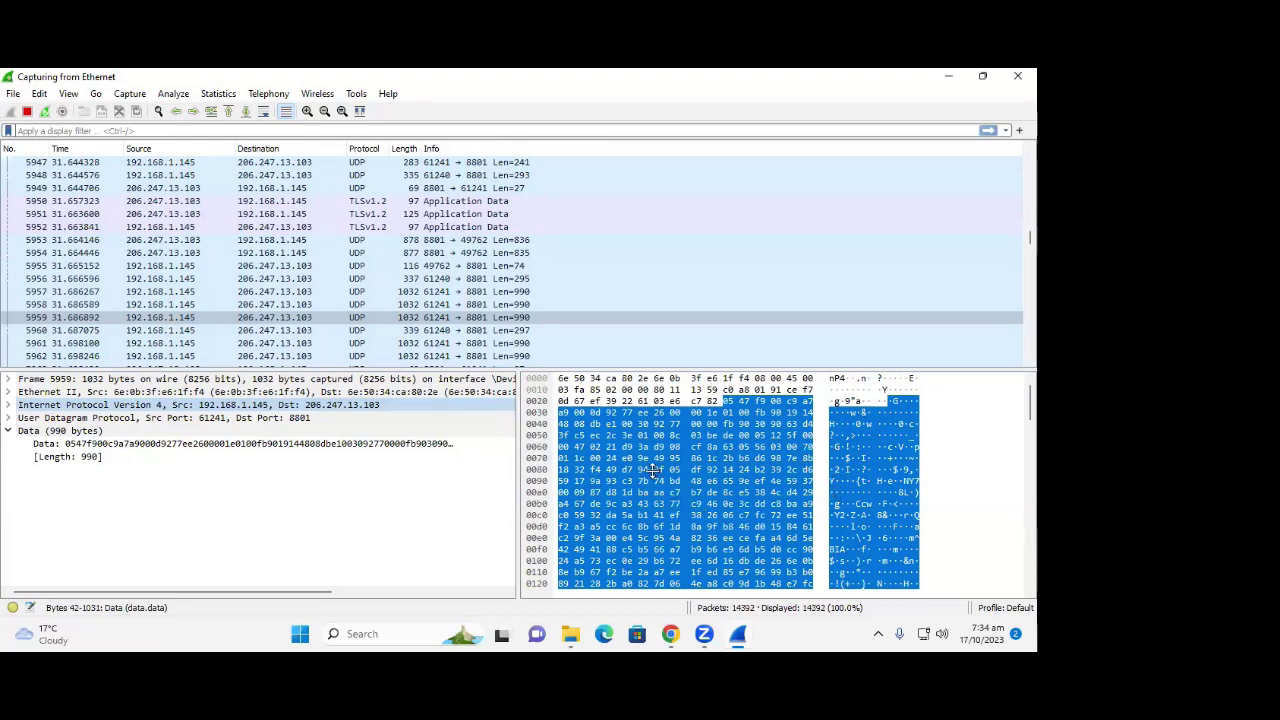
pyautogui.click(45, 417)
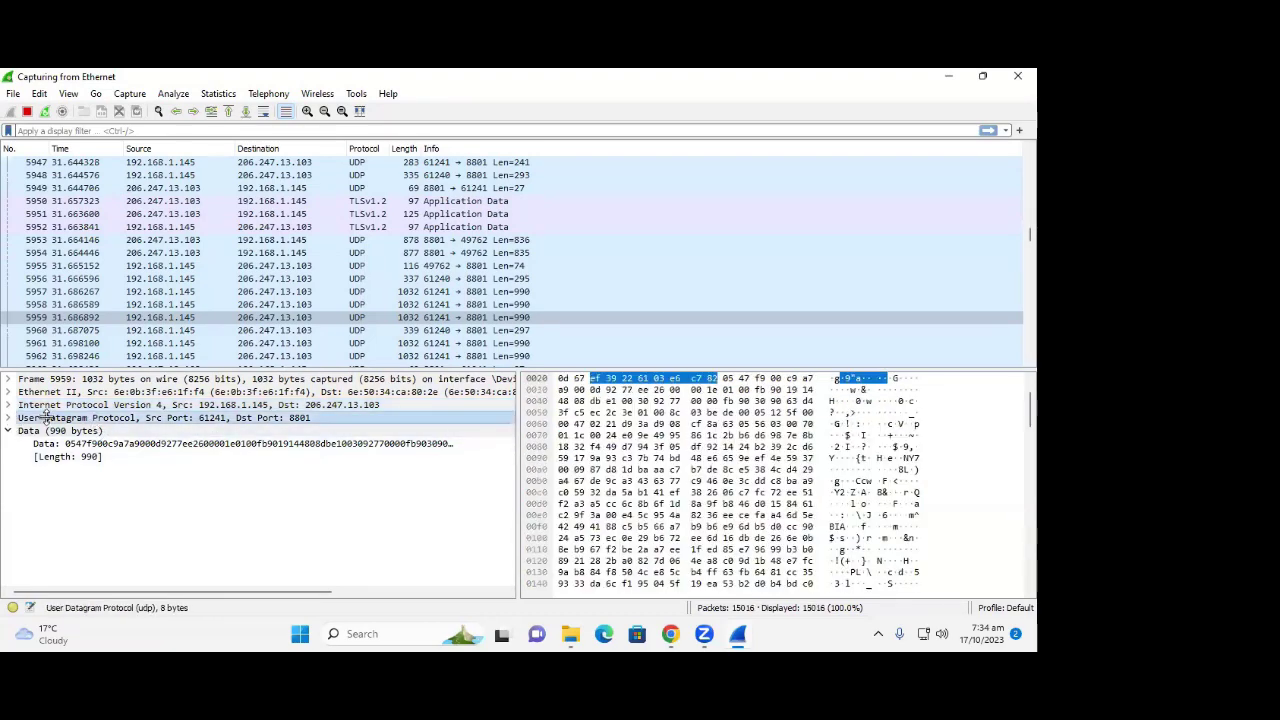
# Expand the User Datagram Protocol layer of packet 5959, examine its source and destination port fields, and collapse it
pyautogui.doubleClick(293, 418)
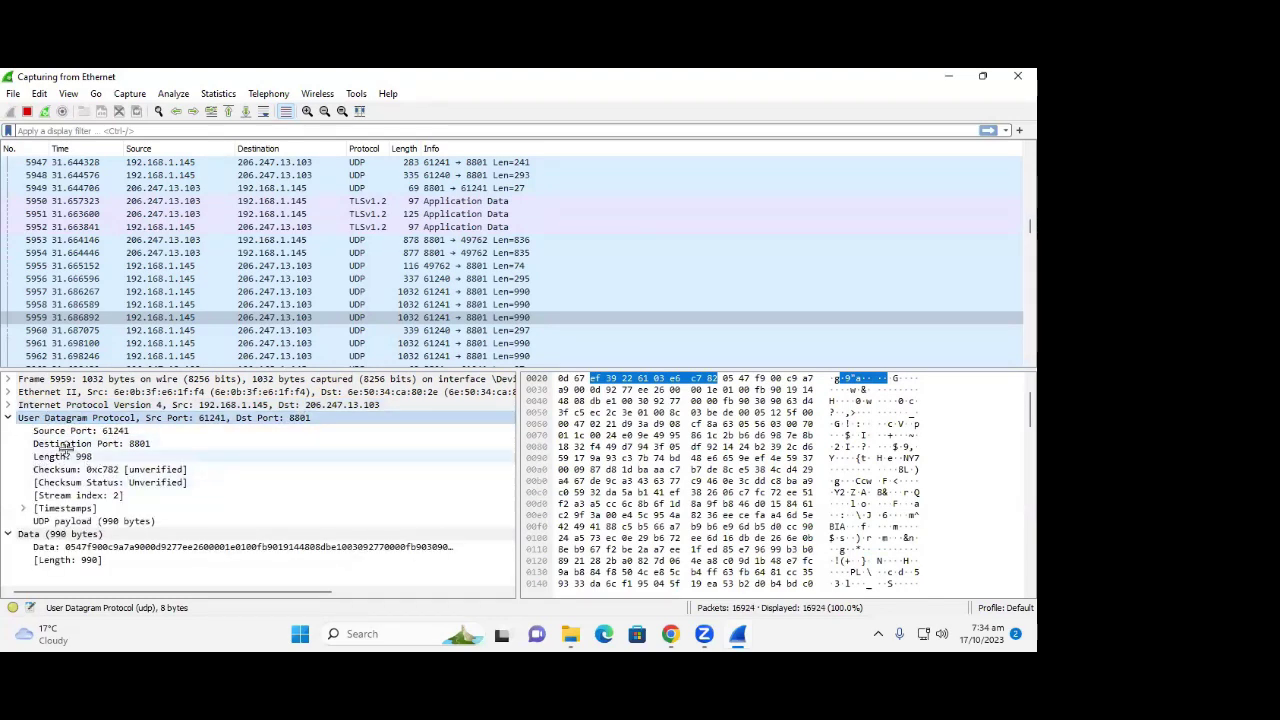
pyautogui.click(110, 431)
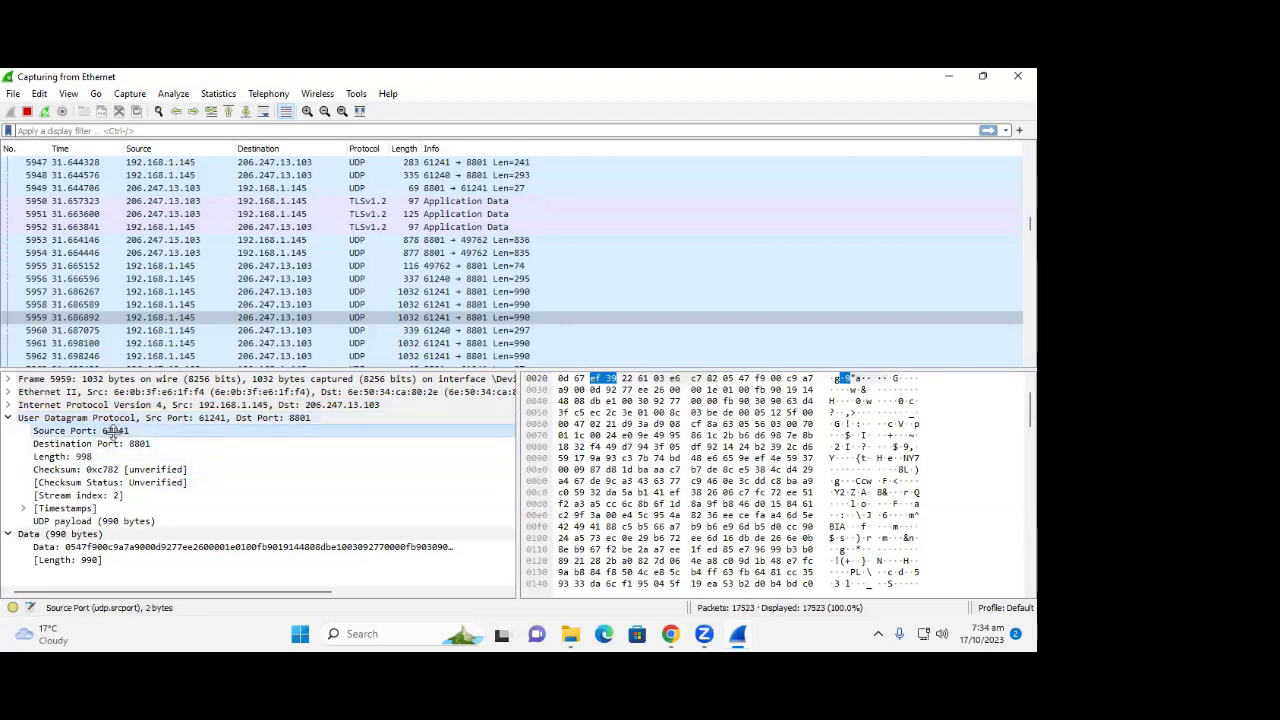
pyautogui.click(134, 443)
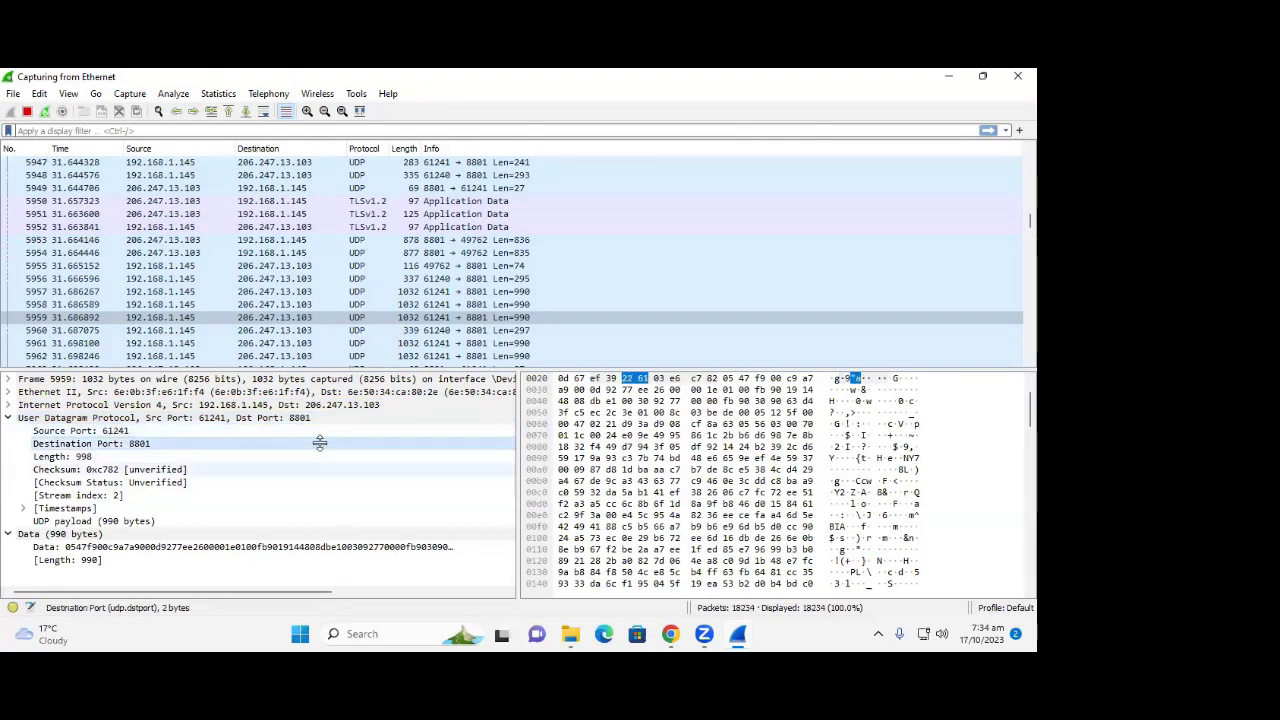
pyautogui.click(10, 418)
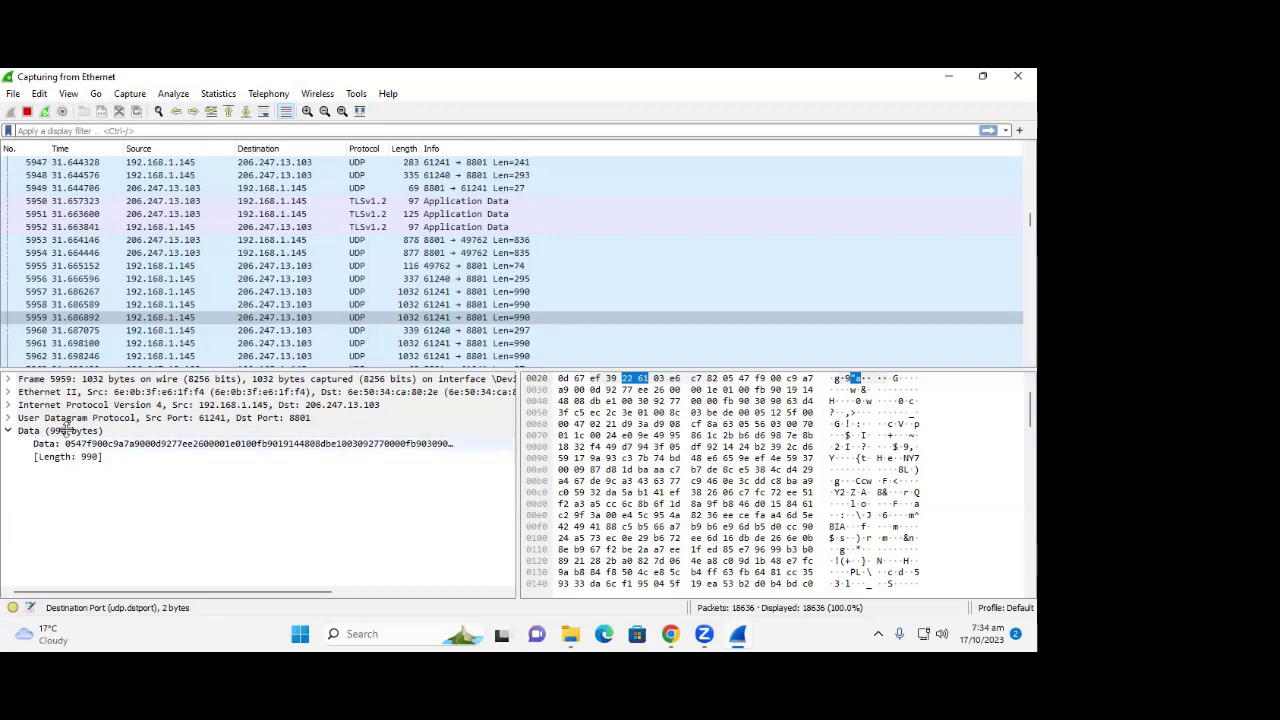
# Select the Data field of packet 5959 to examine its payload bytes in the hex view
pyautogui.click(7, 430)
pyautogui.click(7, 430)
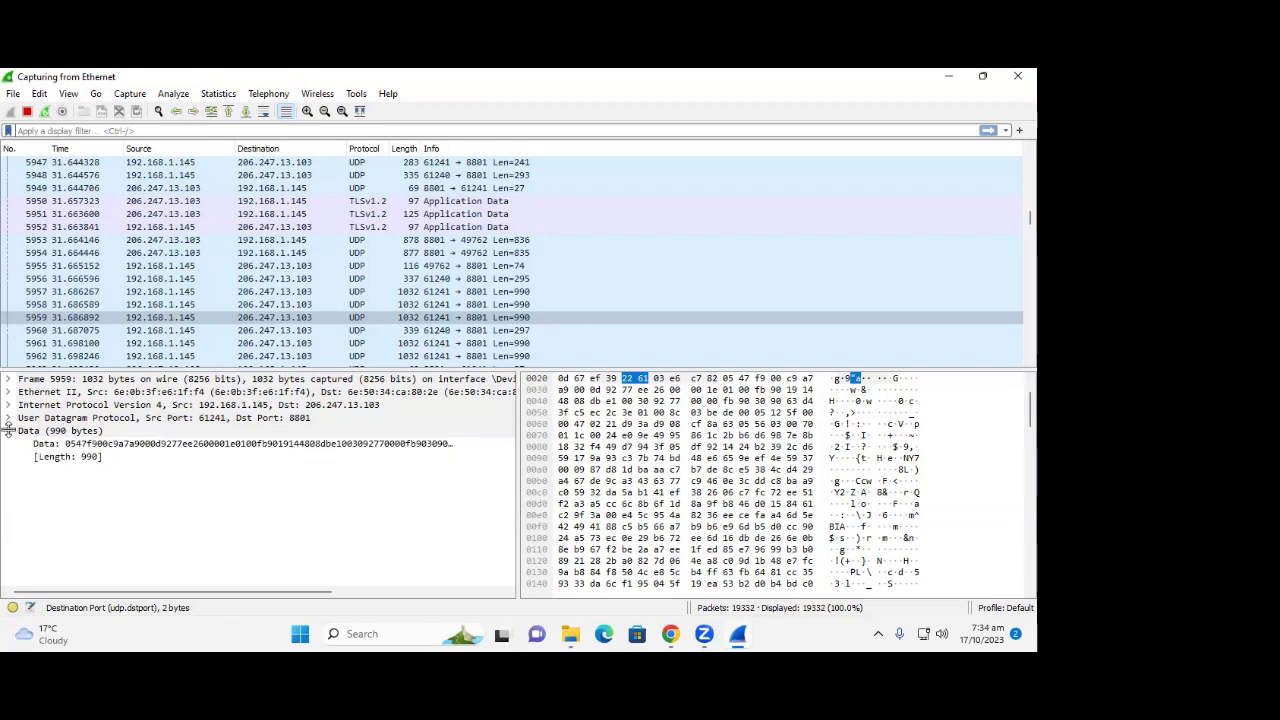
pyautogui.click(120, 443)
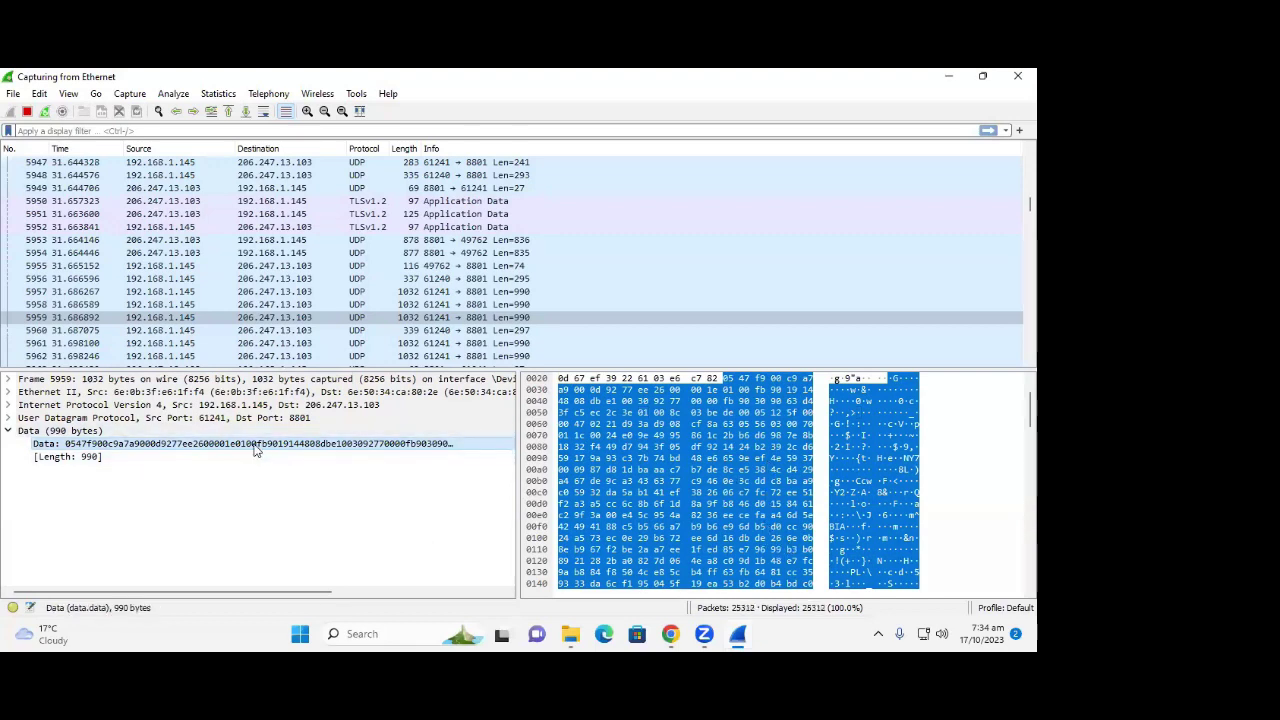
# Expand the Transmission Control Protocol layer of packet 5971 and examine its fields down to the checksum status
pyautogui.scroll(-2, 268, 290)
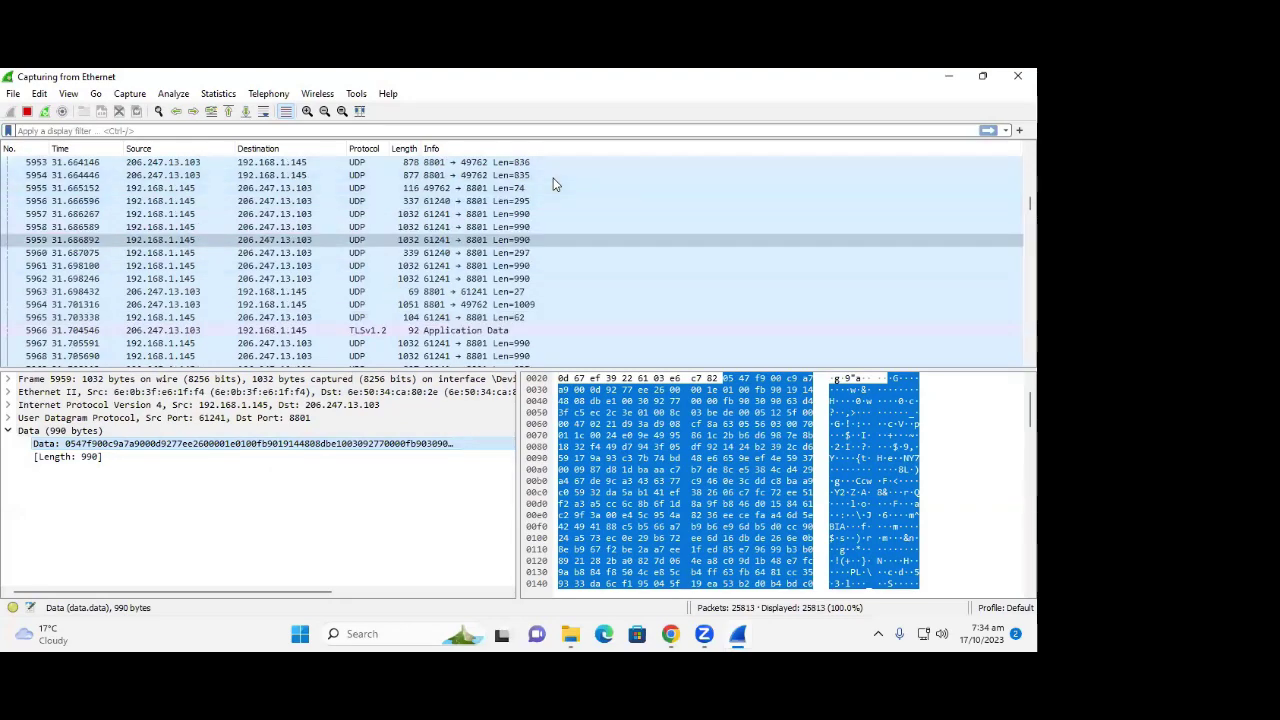
pyautogui.scroll(-2, 118, 328)
pyautogui.click(112, 319)
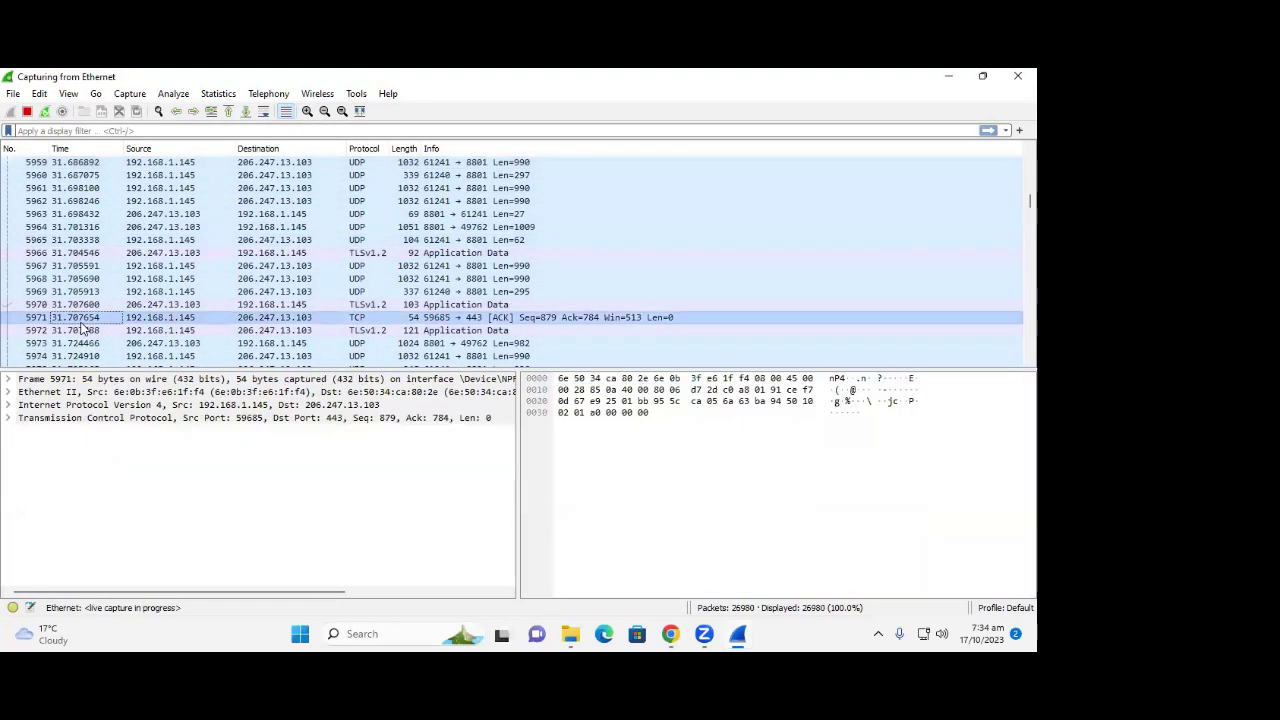
pyautogui.click(44, 419)
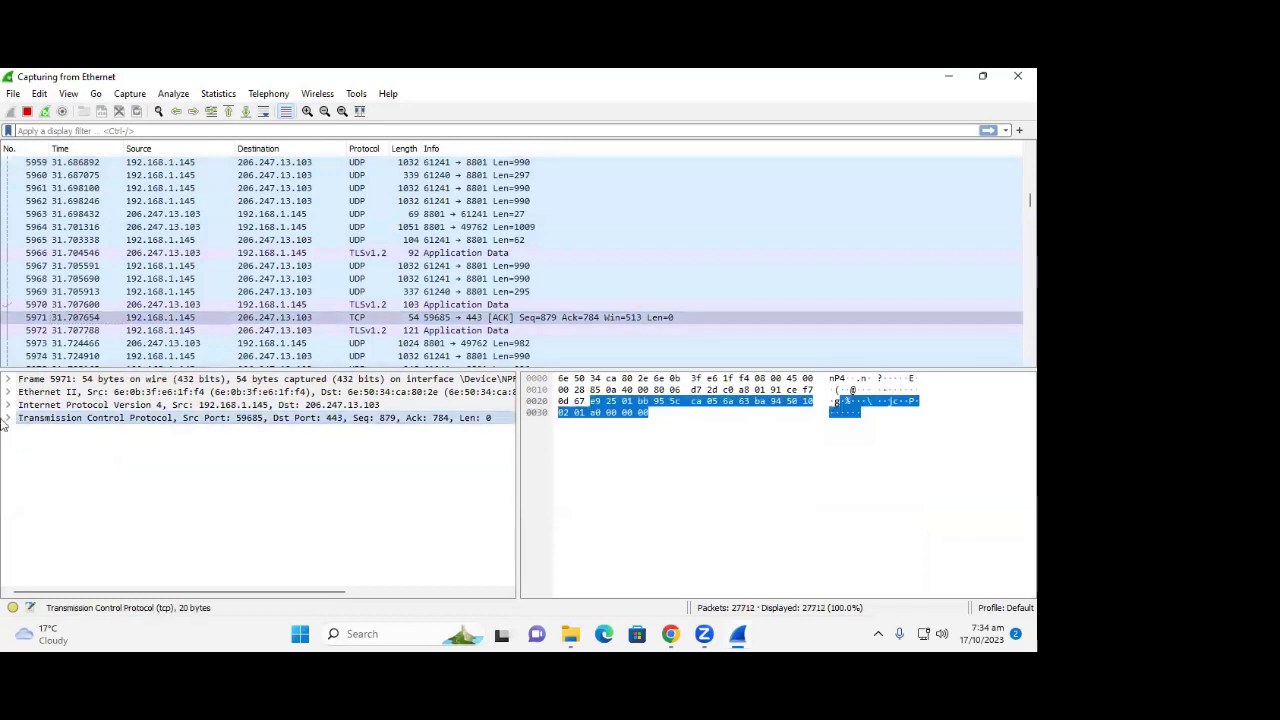
pyautogui.click(8, 418)
pyautogui.scroll(-1, 80, 497)
pyautogui.scroll(-2, 80, 497)
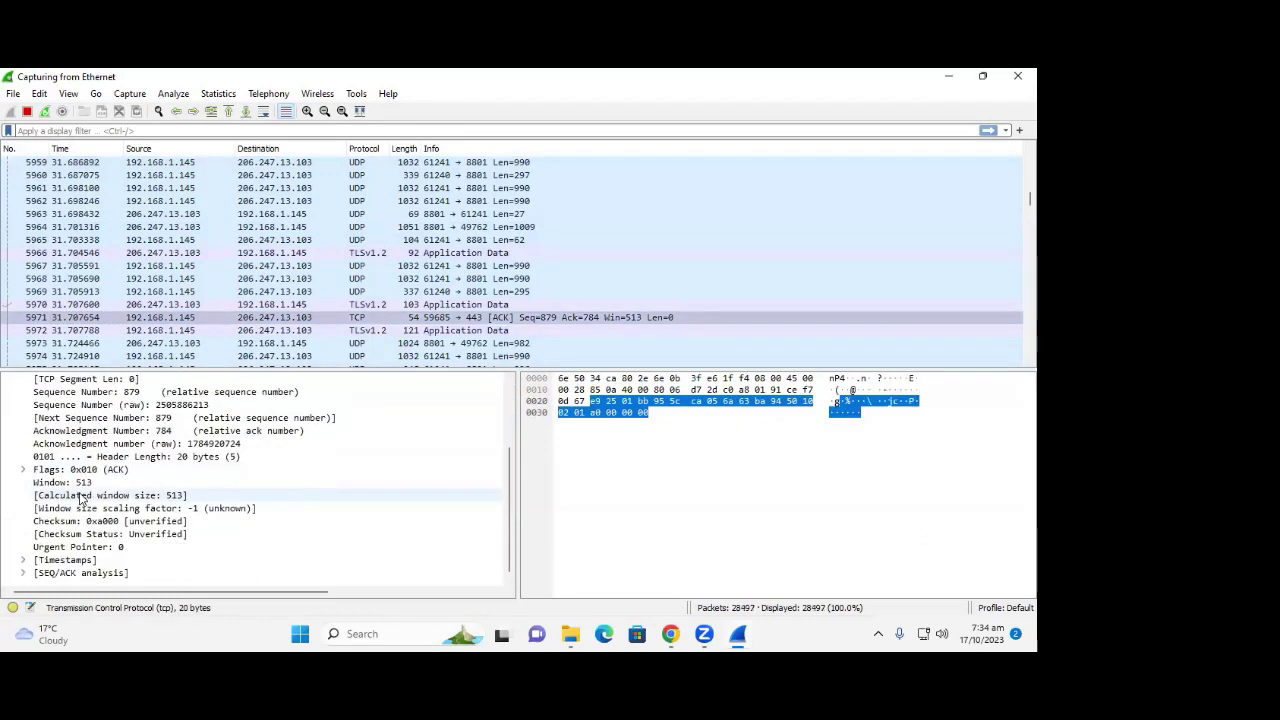
pyautogui.click(110, 534)
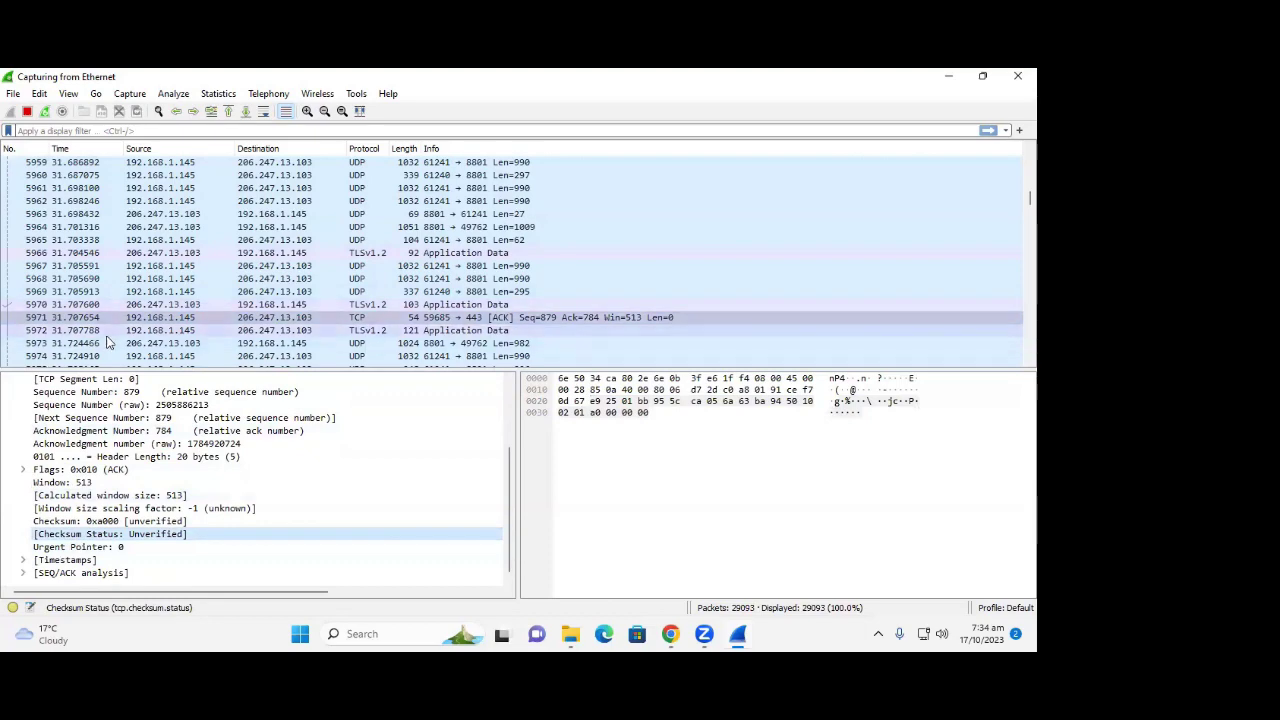
# Compare the details of further UDP and TLSv1.2 packets in the list, including 5980, 6034 and 6033
pyautogui.click(185, 330)
pyautogui.scroll(-3, 180, 320)
pyautogui.click(171, 319)
pyautogui.scroll(-18, 168, 325)
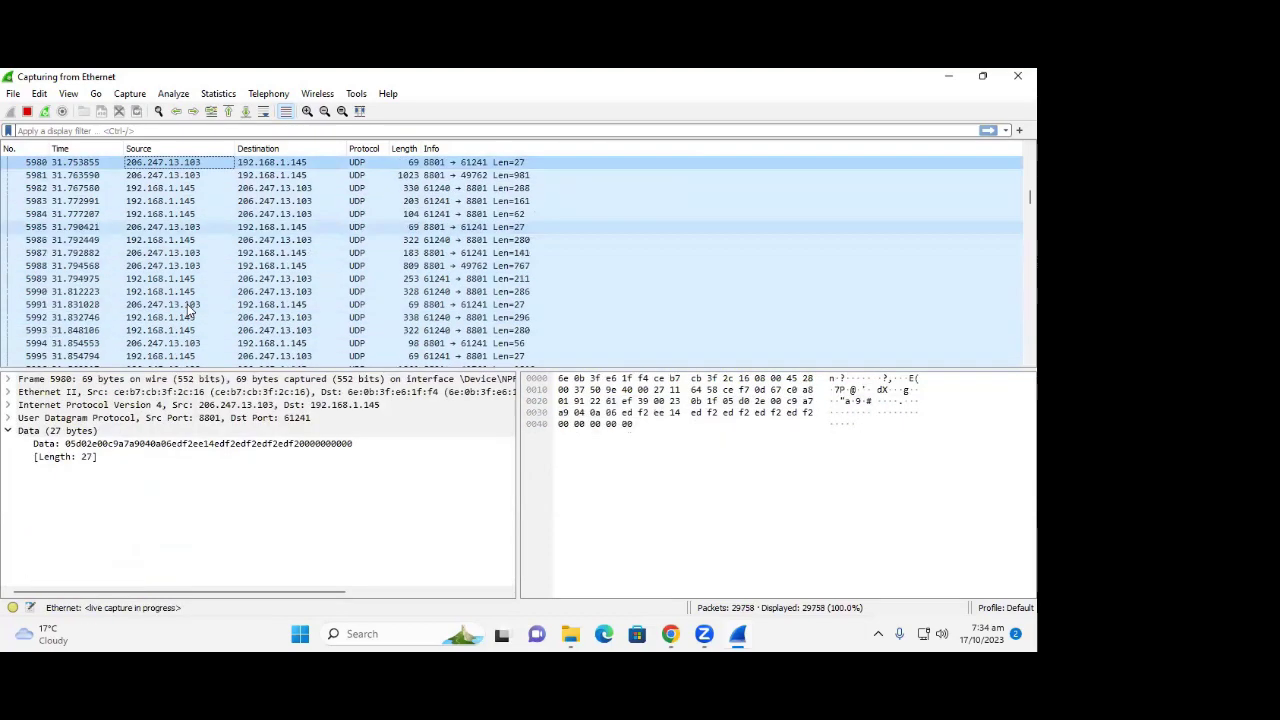
pyautogui.click(180, 318)
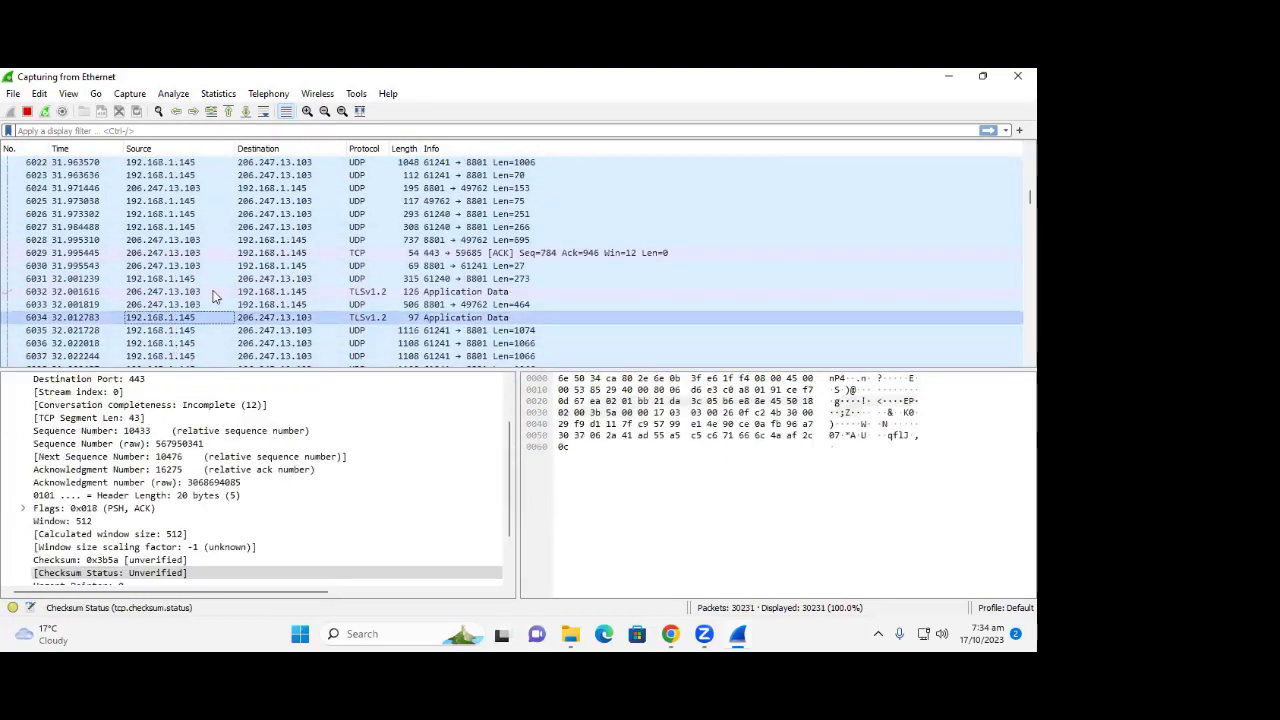
pyautogui.click(212, 292)
pyautogui.click(208, 308)
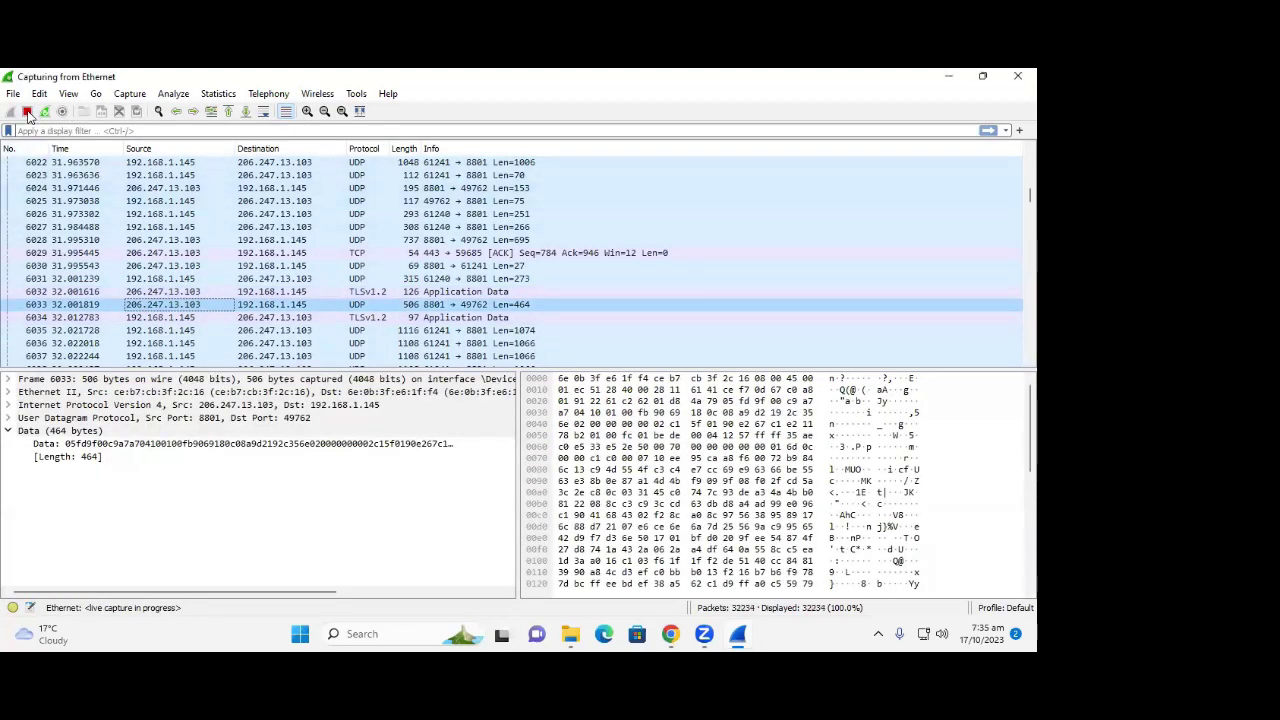
# Stop the Ethernet capture and open the preferences for display filter buttons
pyautogui.click(27, 111)
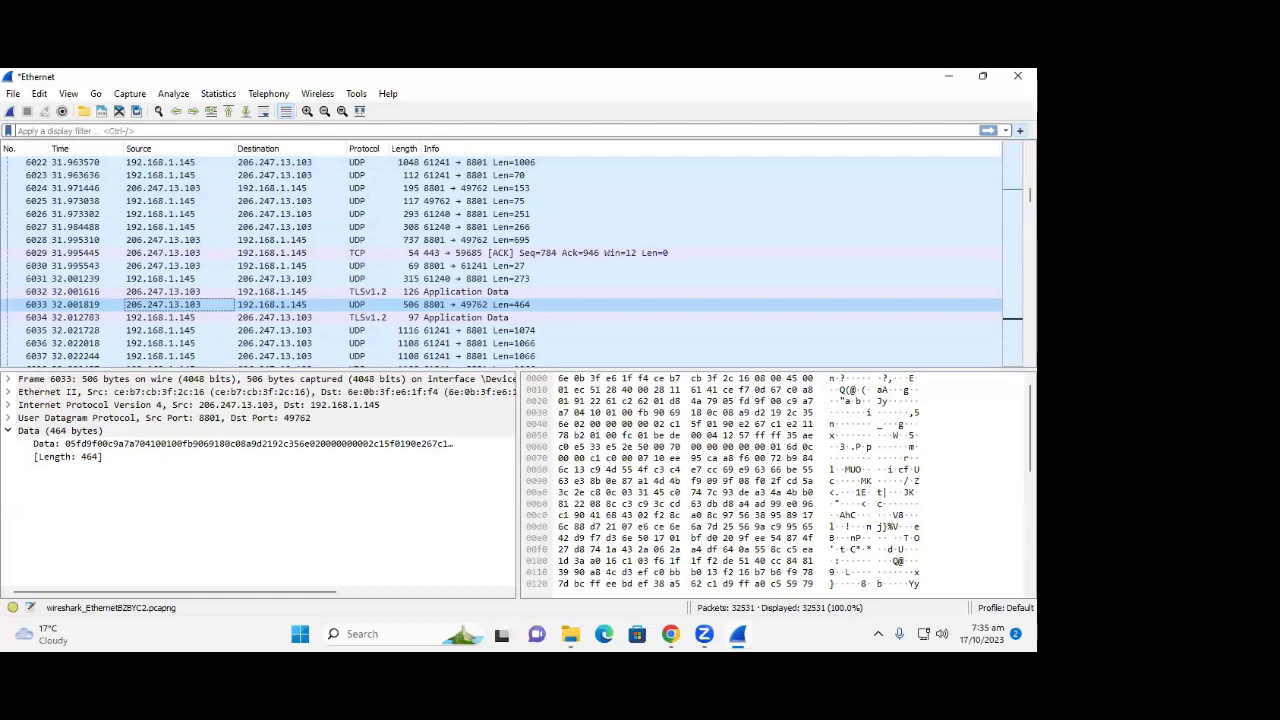
pyautogui.click(1020, 130)
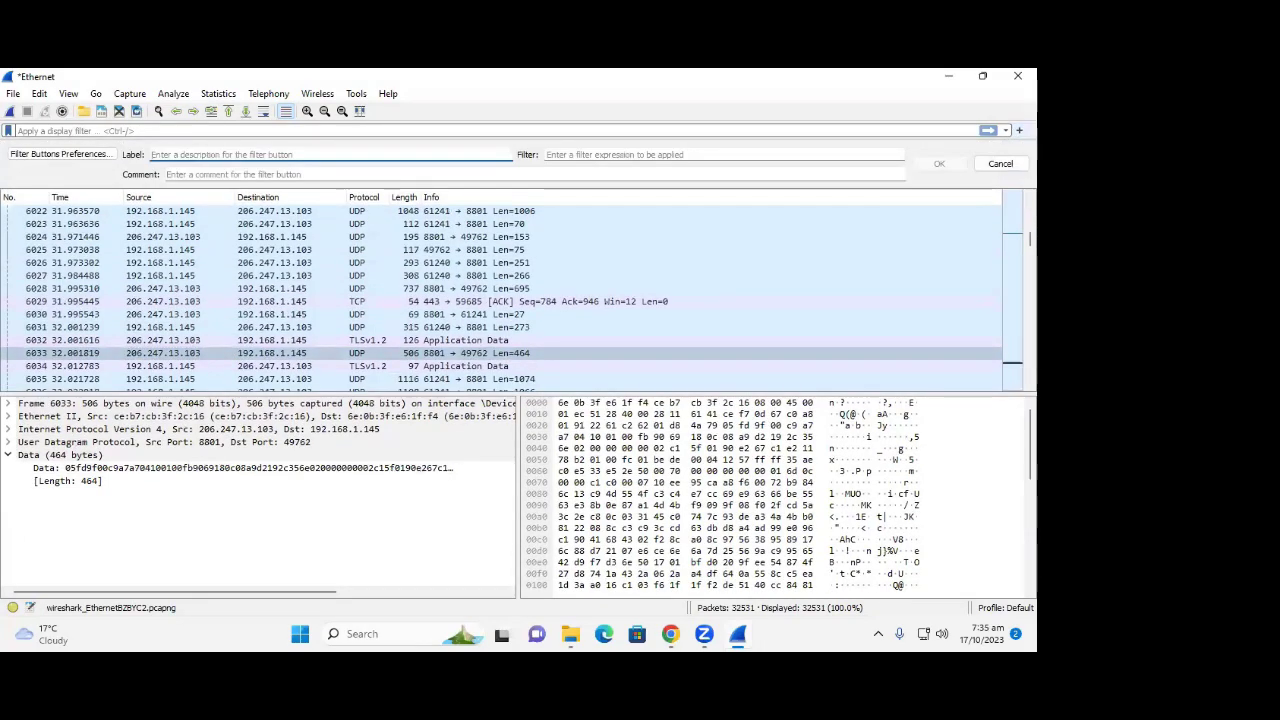
pyautogui.click(37, 155)
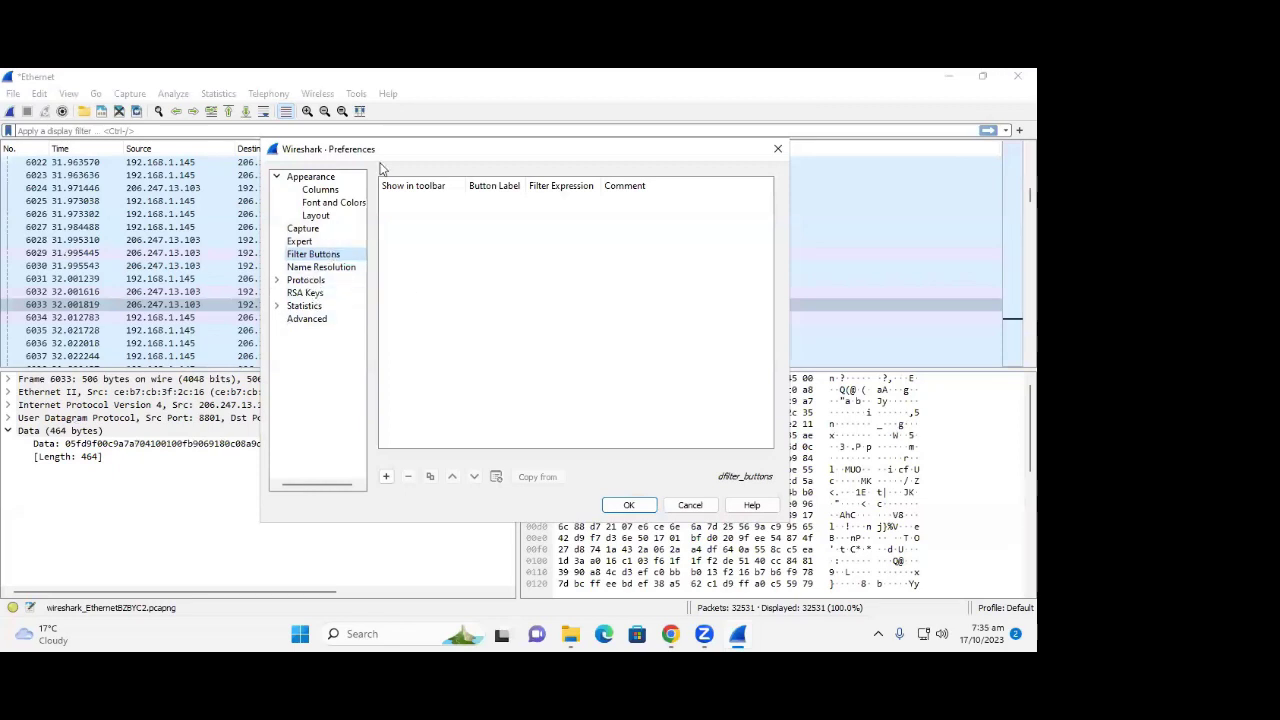
# Review the Expert, Appearance, Columns, Font and Colors, and Layout preference pages
pyautogui.click(300, 242)
pyautogui.click(314, 178)
pyautogui.click(325, 192)
pyautogui.click(335, 204)
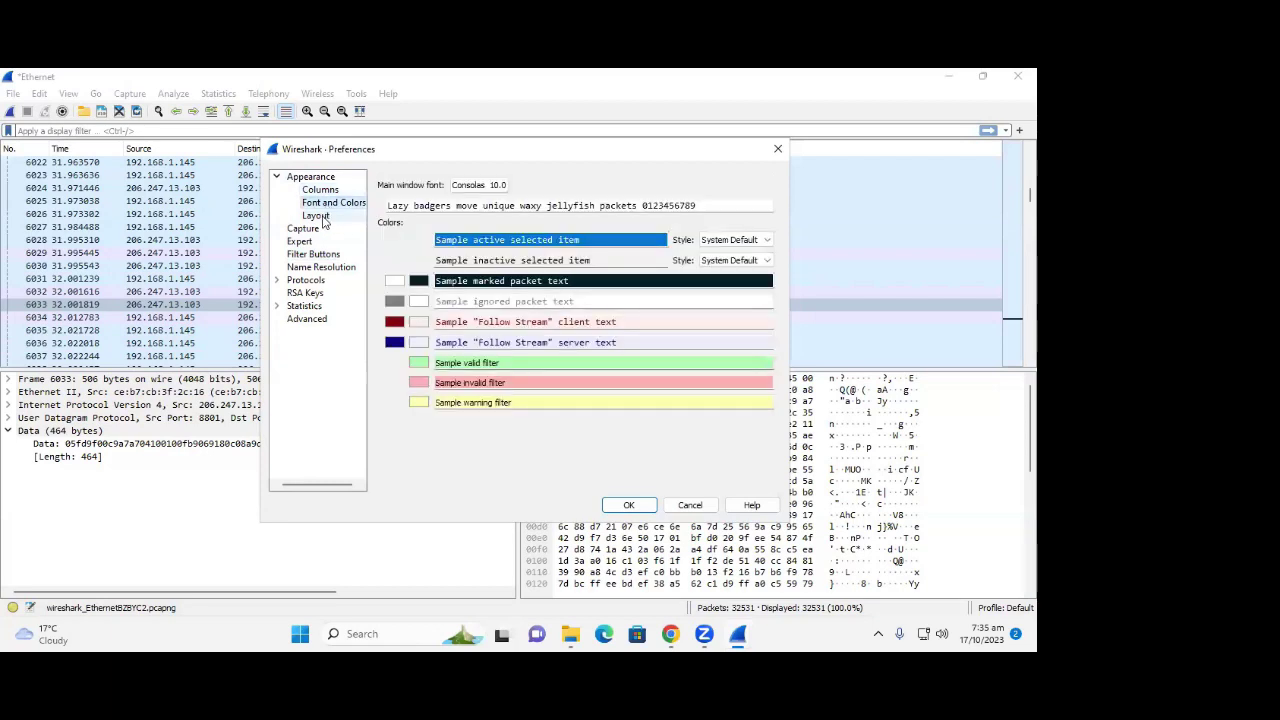
pyautogui.click(318, 217)
pyautogui.click(327, 206)
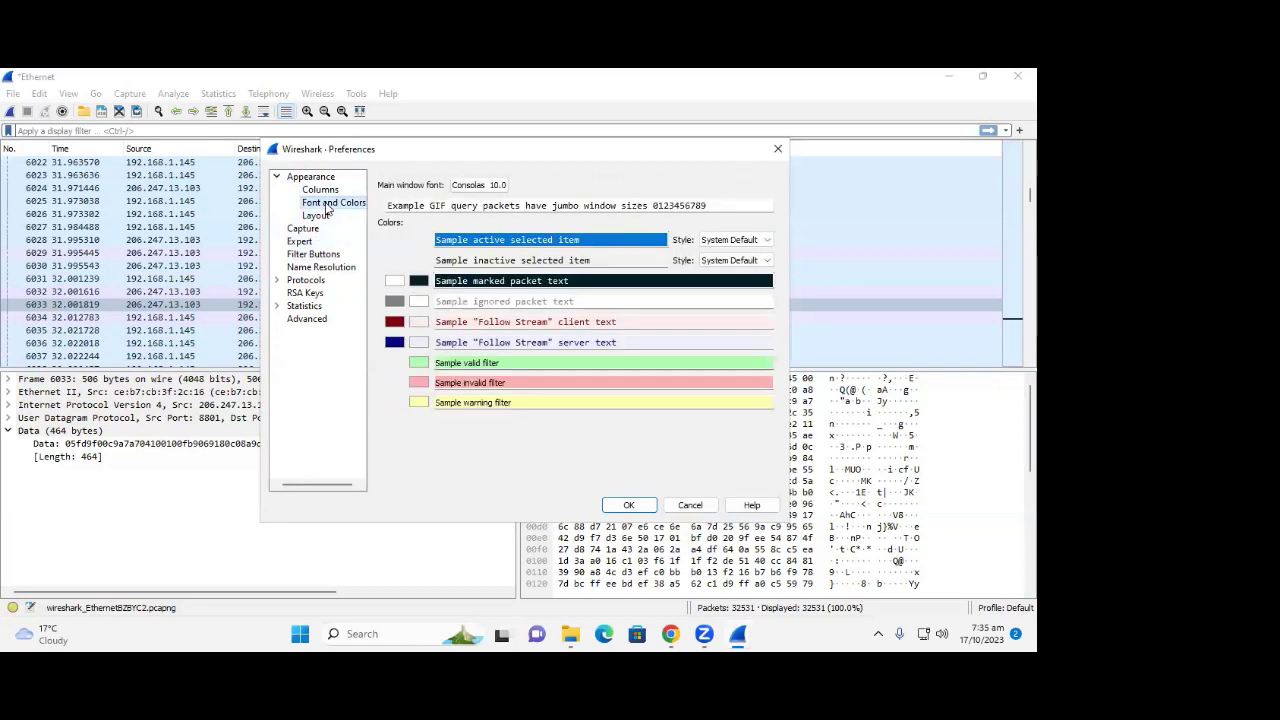
# Review the Capture, Expert, Filter Buttons, Name Resolution and Protocols preference pages
pyautogui.click(312, 229)
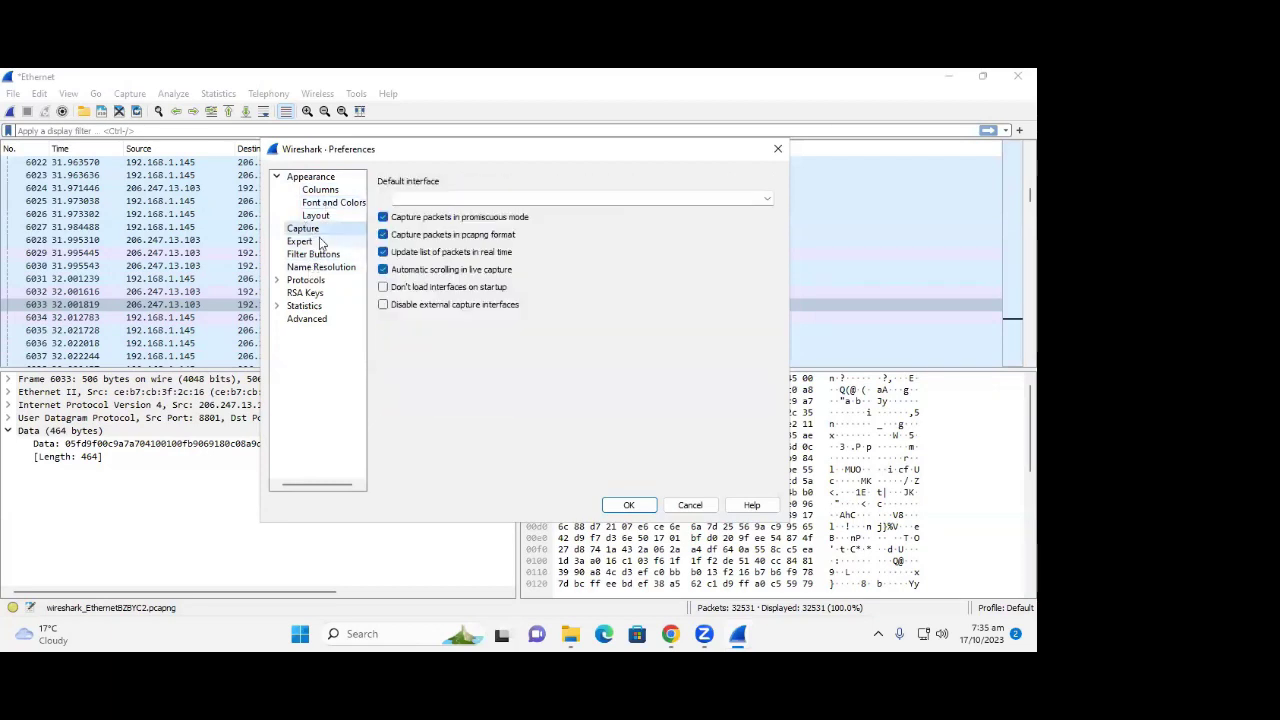
pyautogui.click(320, 243)
pyautogui.click(330, 255)
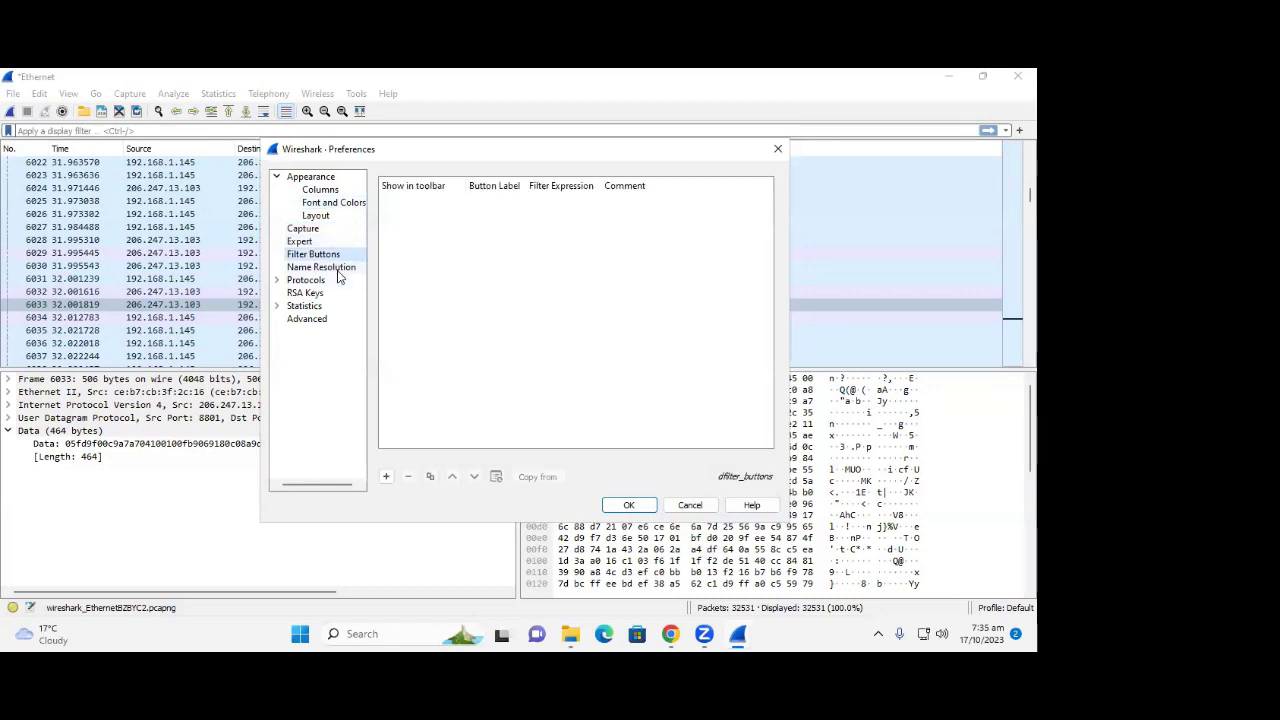
pyautogui.click(334, 269)
pyautogui.click(305, 281)
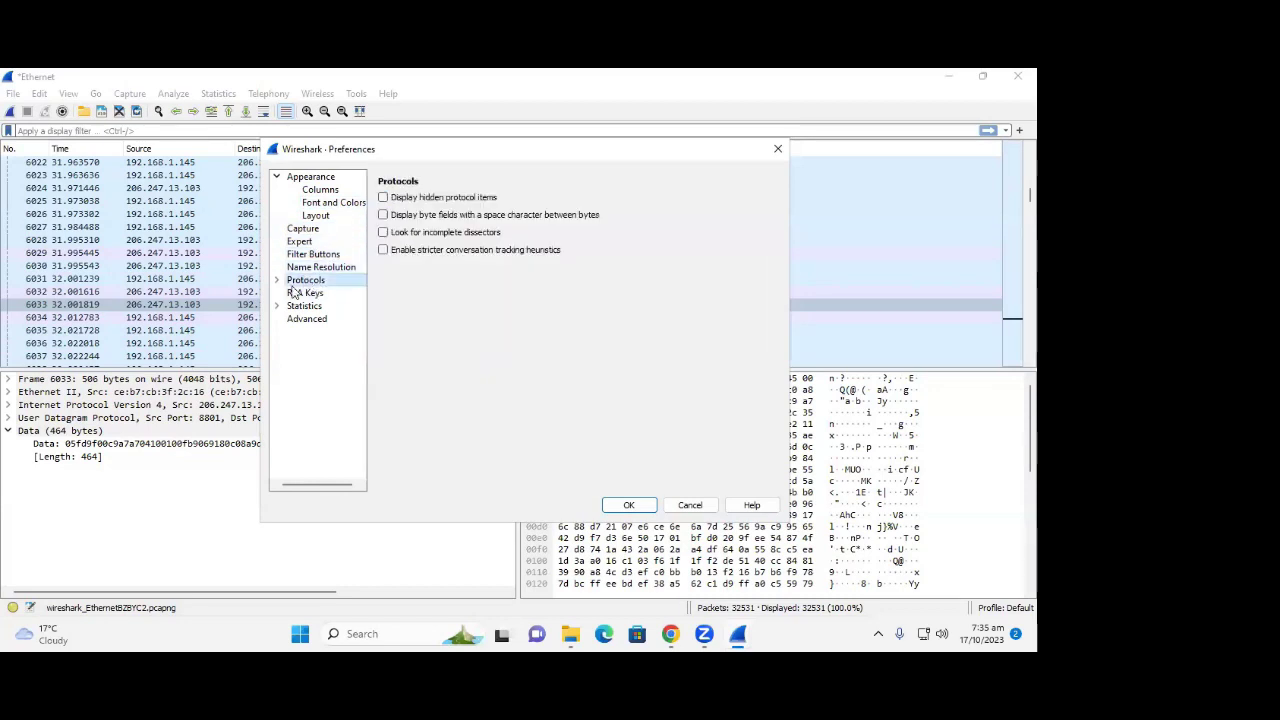
pyautogui.click(336, 267)
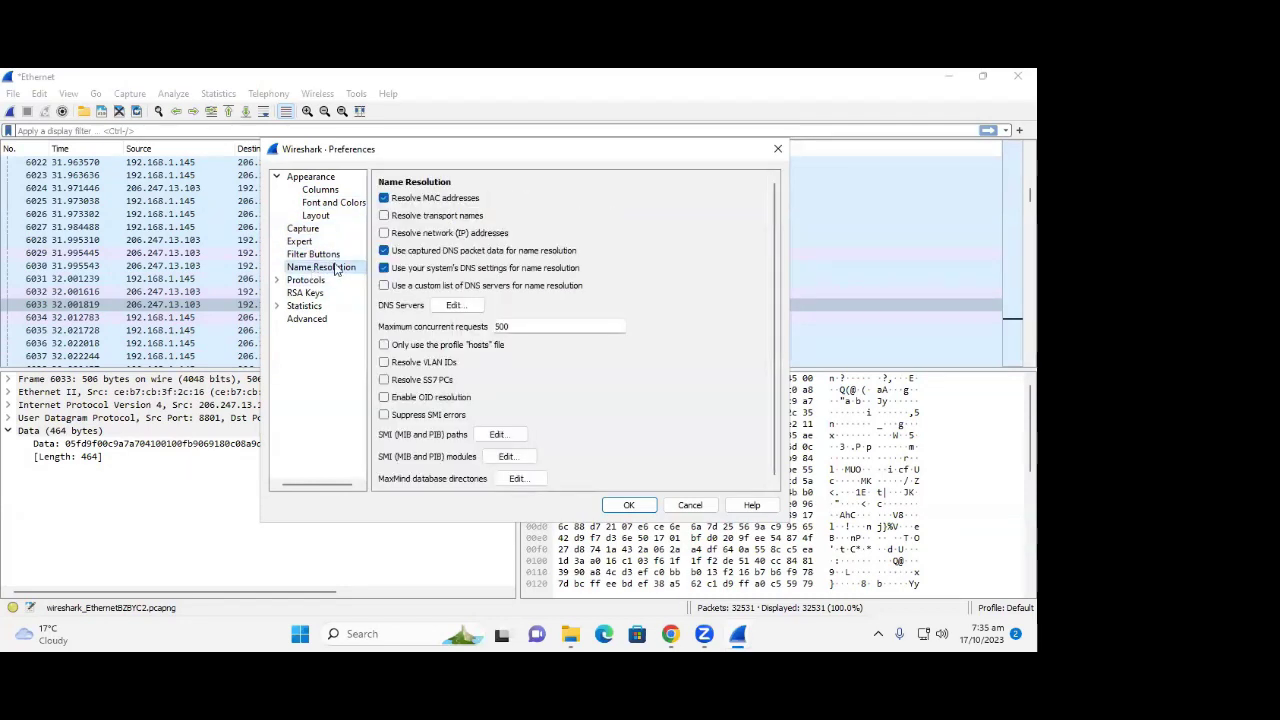
# Expand the Protocols preferences and view the settings of 29West, its LBMC sub-protocol, and A-bis OML
pyautogui.click(279, 281)
pyautogui.click(285, 293)
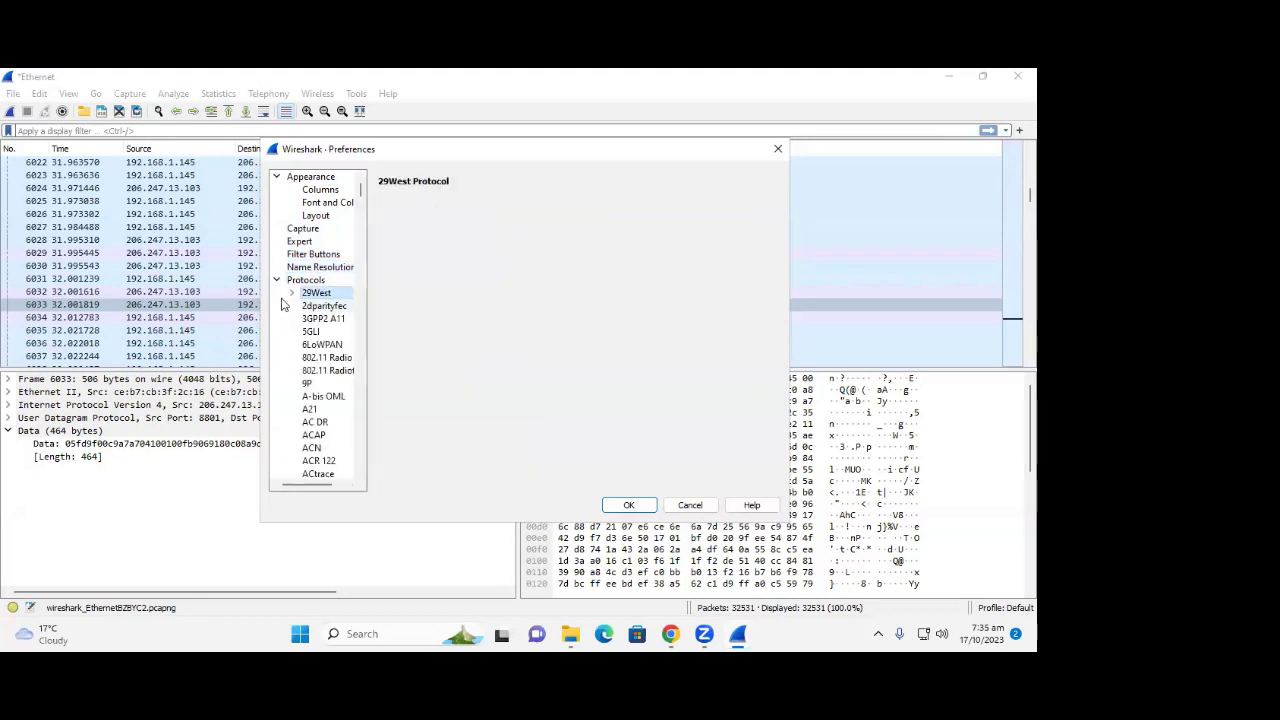
pyautogui.click(291, 293)
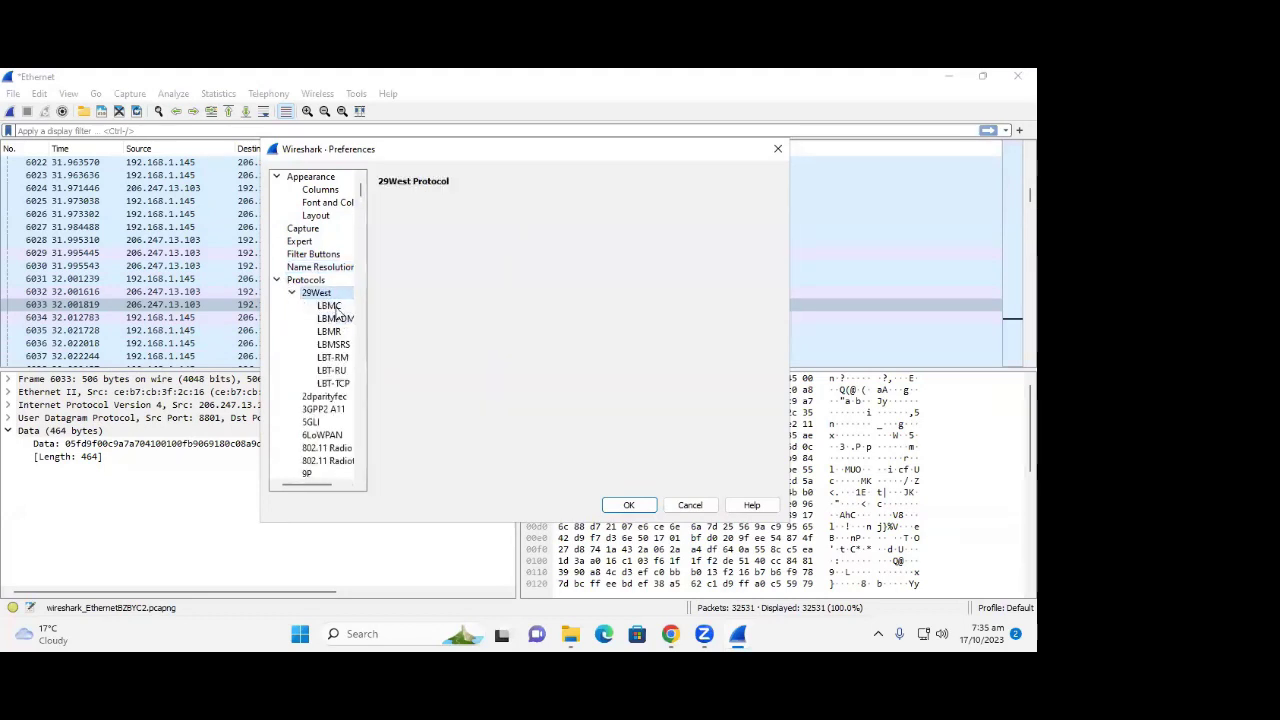
pyautogui.click(332, 306)
pyautogui.click(291, 293)
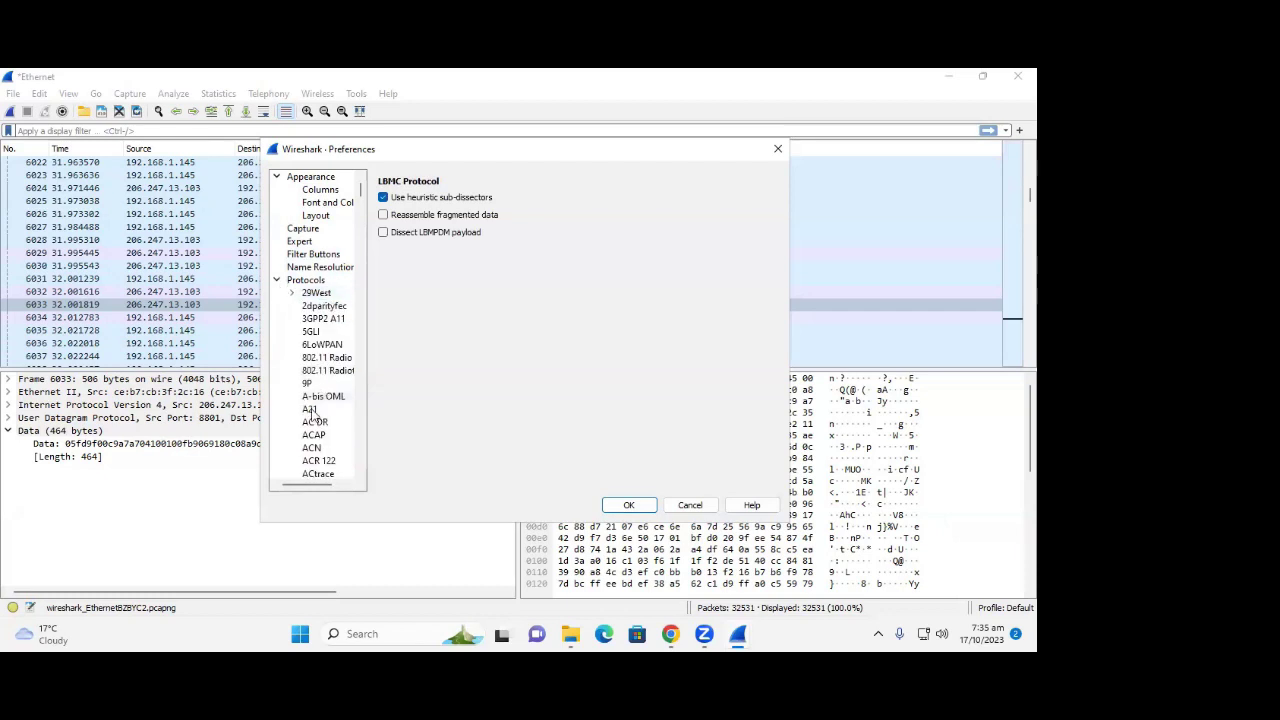
pyautogui.click(328, 370)
pyautogui.click(323, 396)
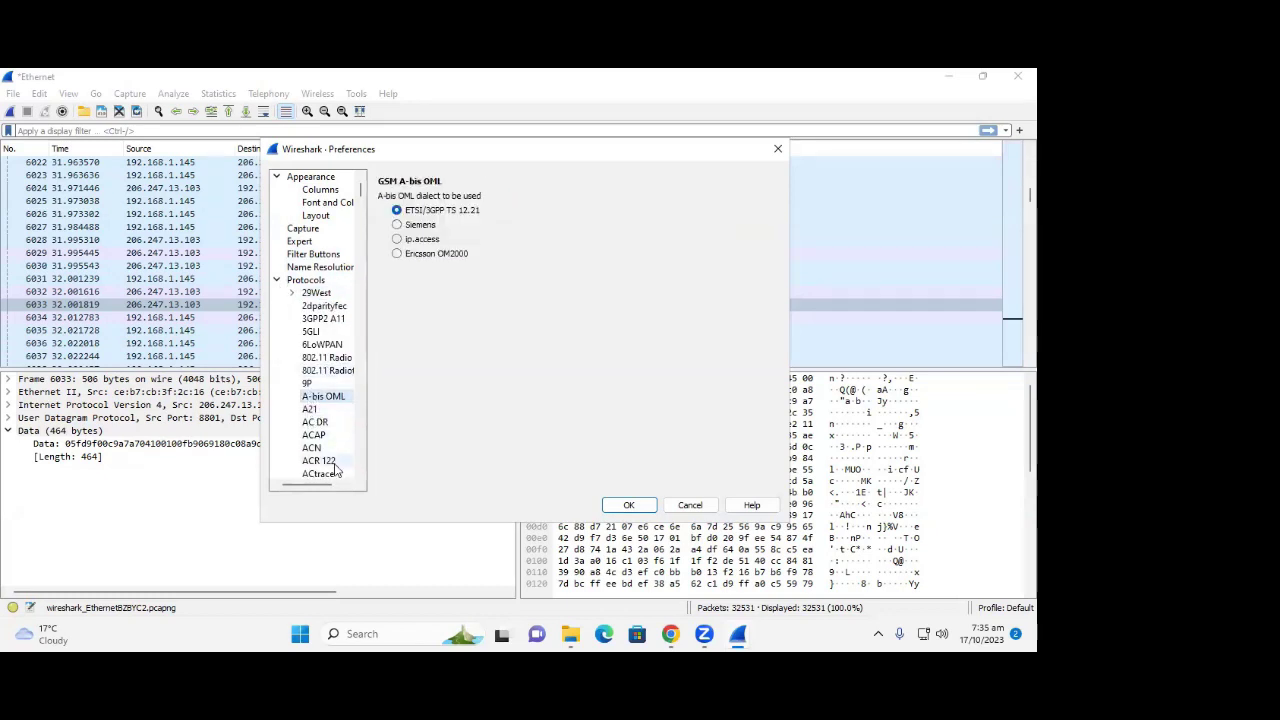
# Browse further protocol preferences, including AMT, ARTNET and Banana, and close the preferences with OK
pyautogui.scroll(-3, 313, 452)
pyautogui.scroll(-6, 313, 452)
pyautogui.click(312, 383)
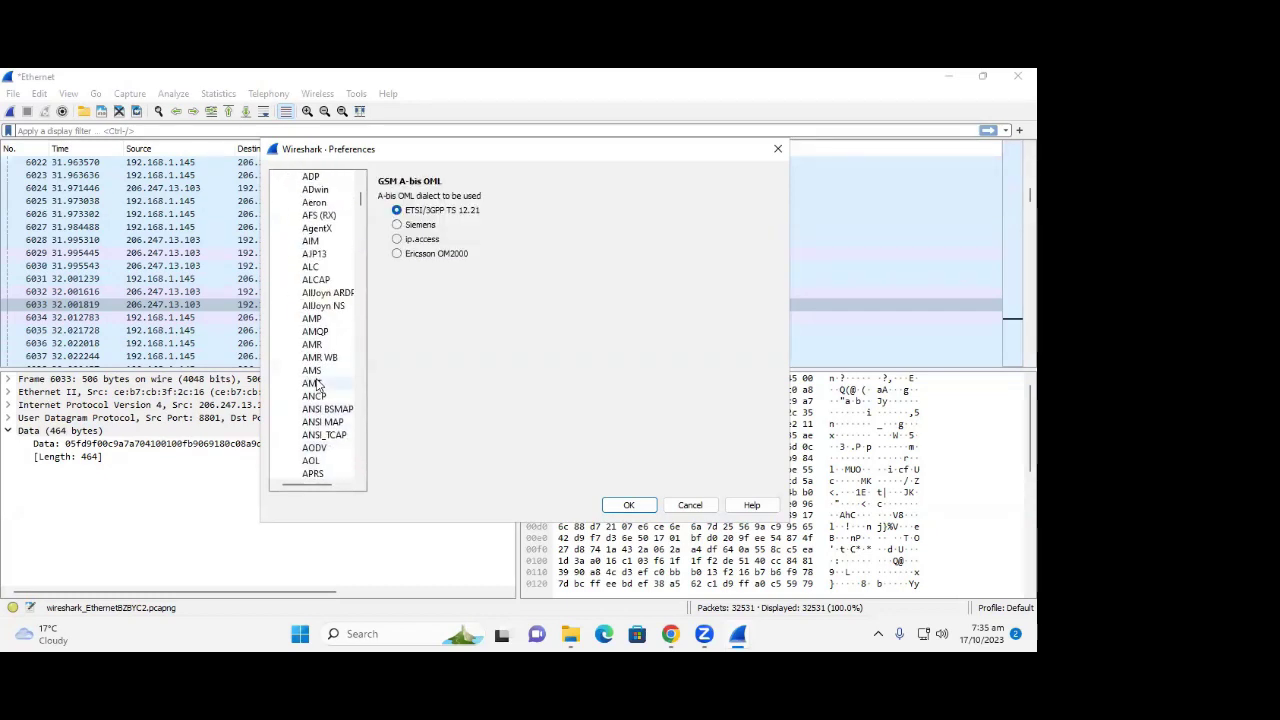
pyautogui.scroll(-4, 323, 457)
pyautogui.click(320, 383)
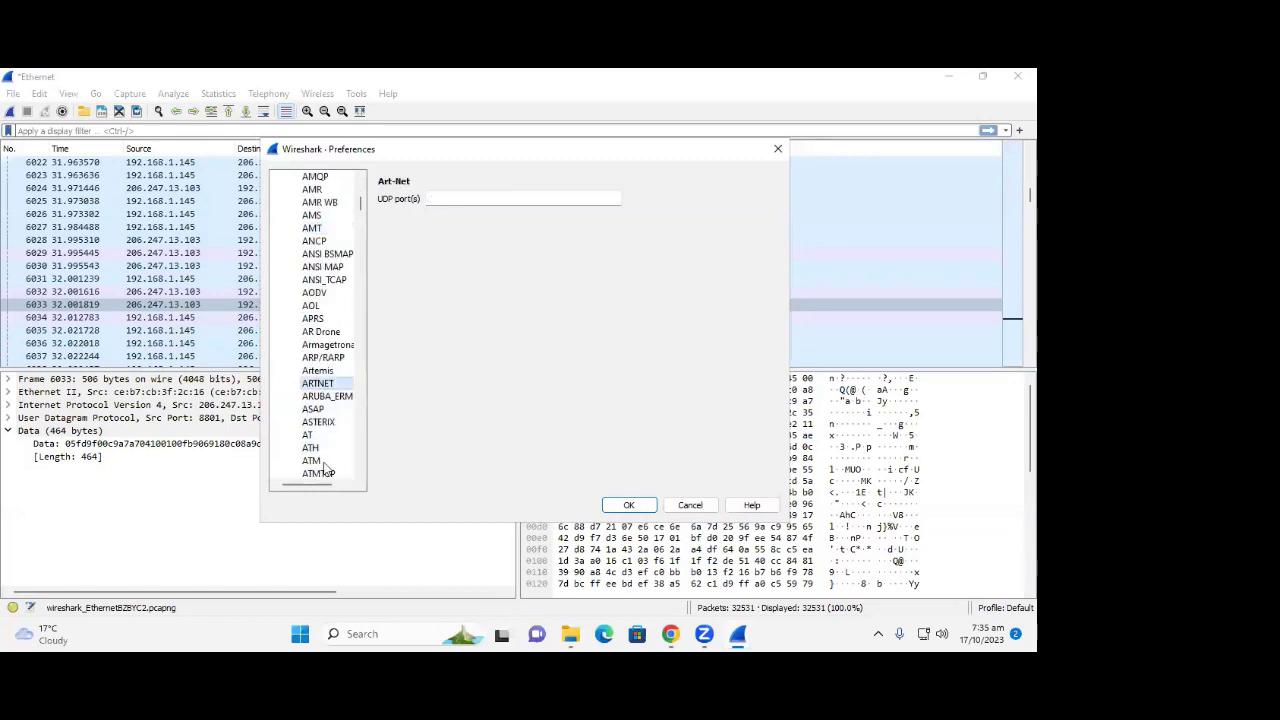
pyautogui.scroll(-5, 323, 465)
pyautogui.click(320, 409)
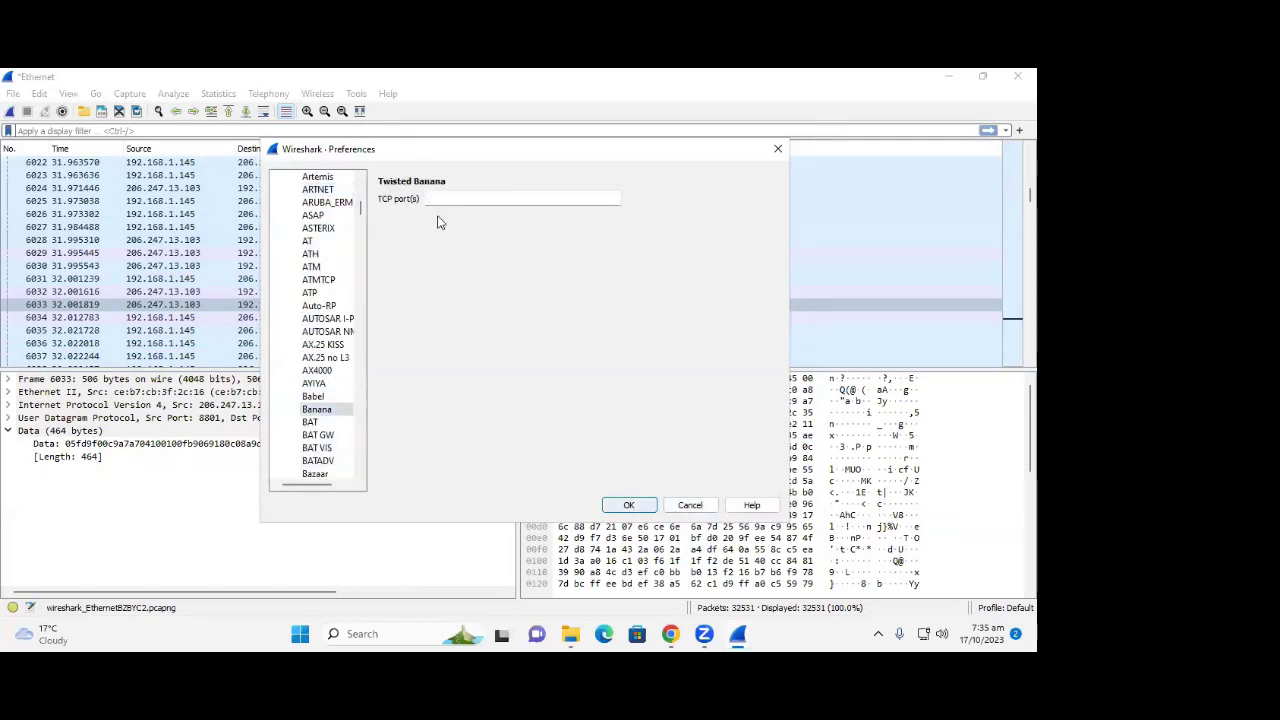
pyautogui.click(629, 505)
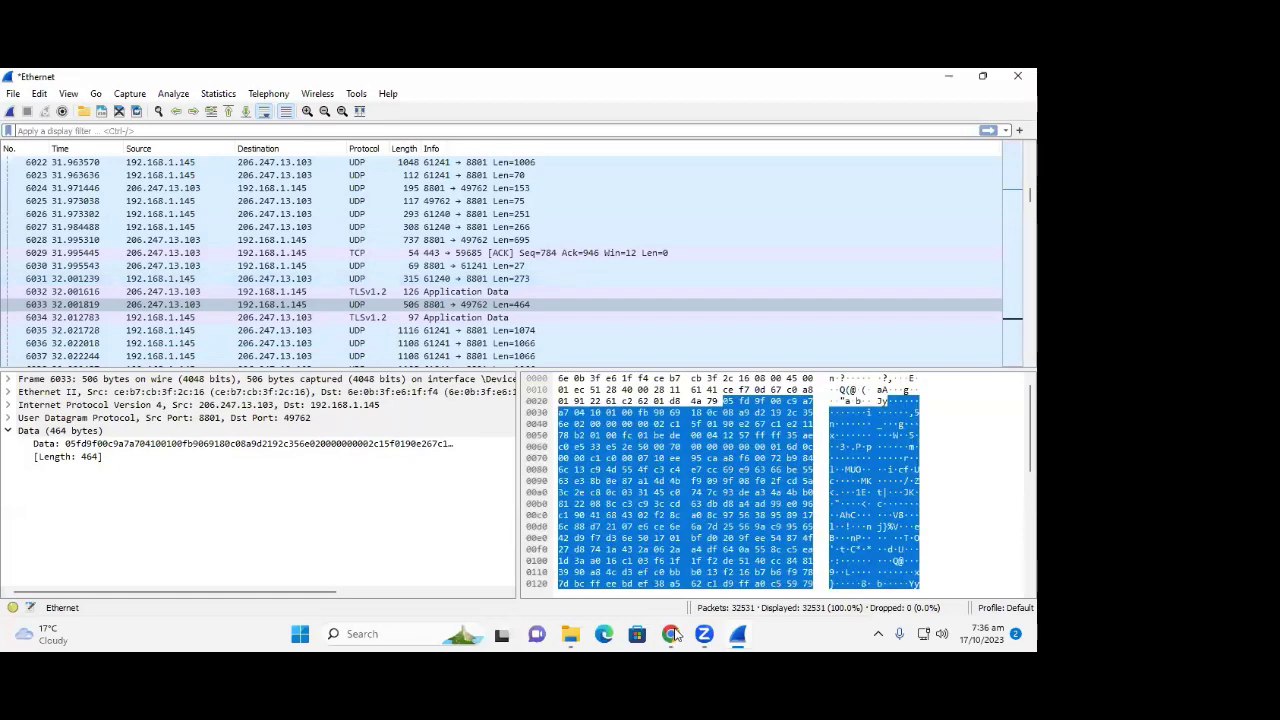
# Switch to File Explorer and open the Kali Linux Tools PDF from the devops folder
pyautogui.hotkey('alt', 'Tab')
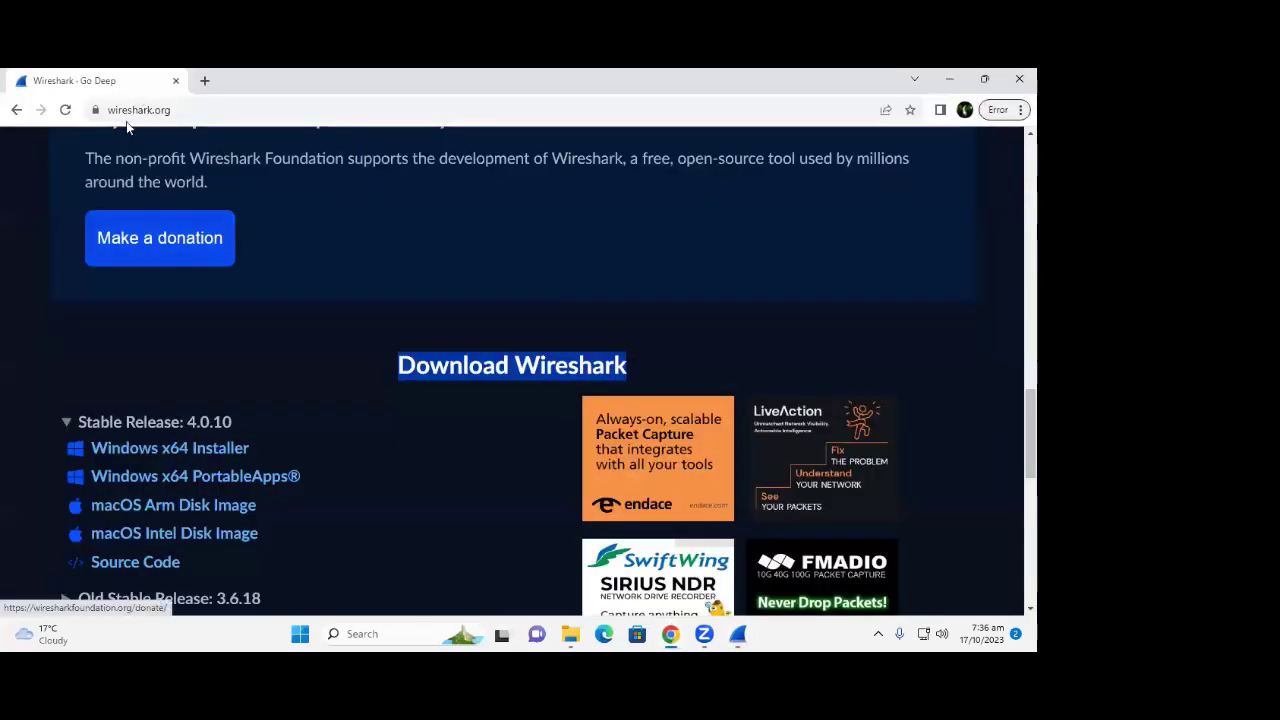
pyautogui.click(573, 636)
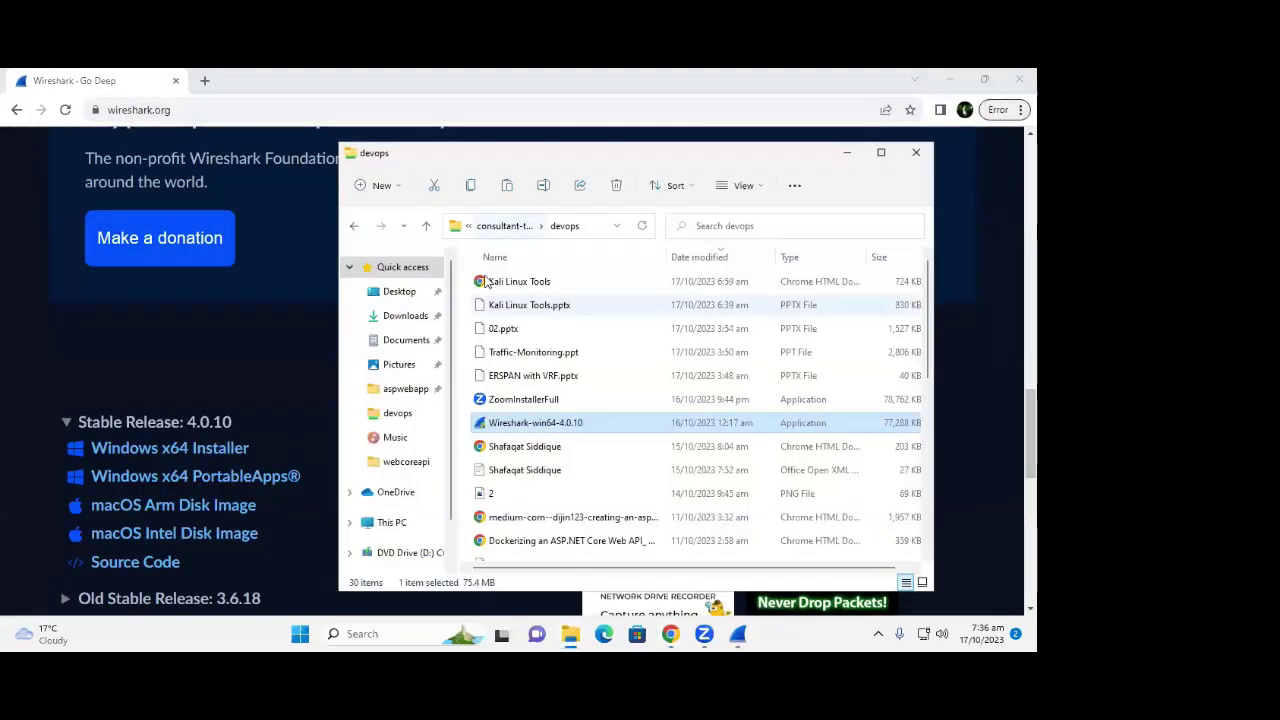
pyautogui.click(485, 283)
pyautogui.doubleClick(485, 283)
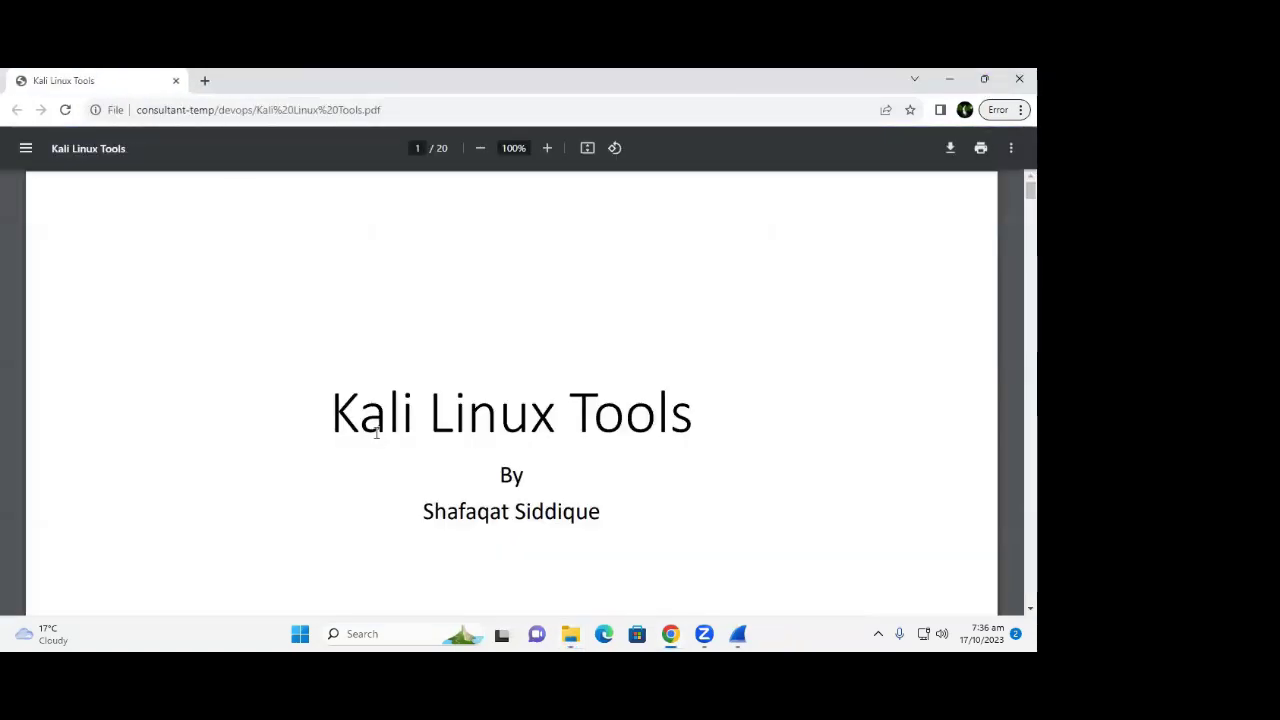
# Find the Display Filter Examples slide on page 12 of the PDF and highlight ip.src in the first example
pyautogui.scroll(-5, 376, 432)
pyautogui.scroll(-20, 376, 435)
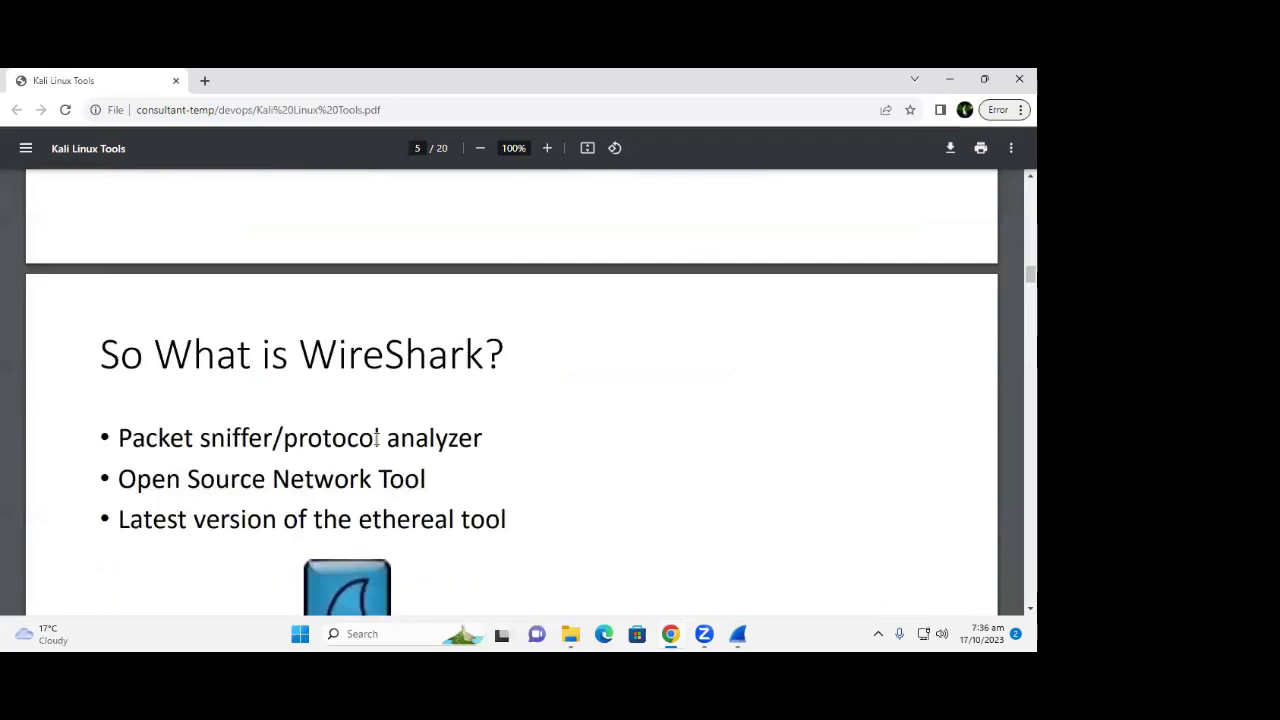
pyautogui.scroll(-20, 376, 438)
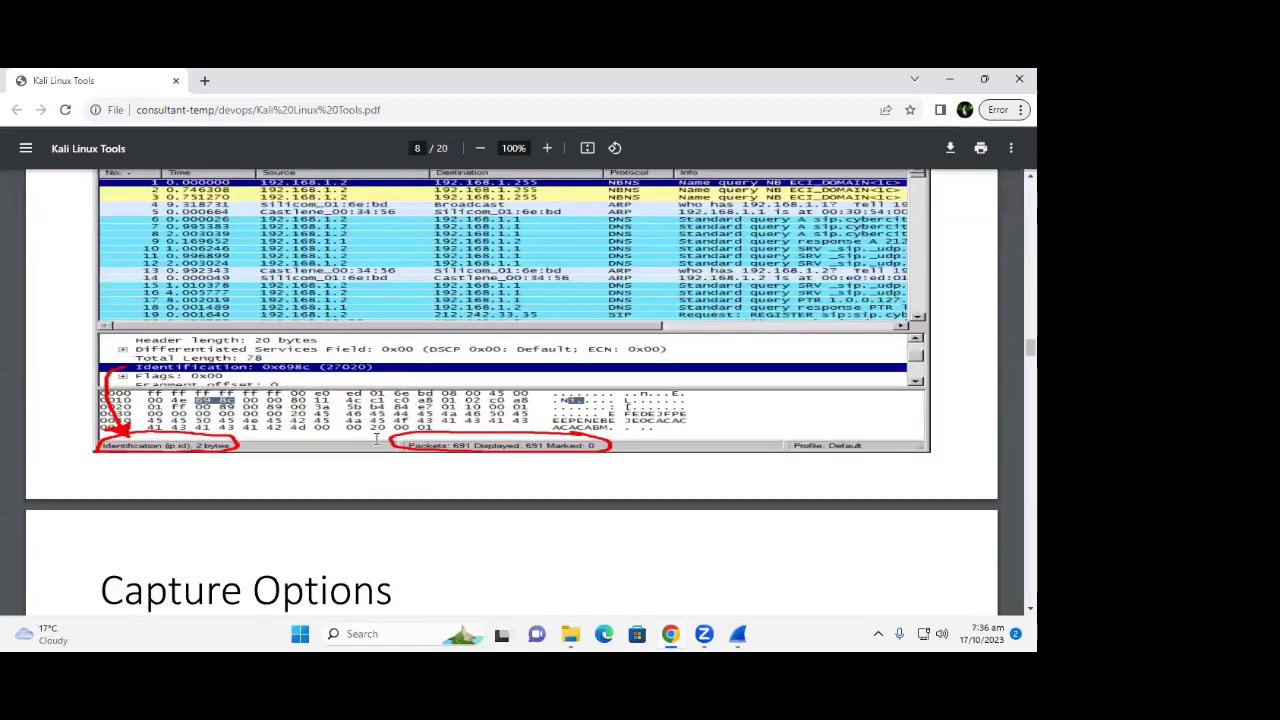
pyautogui.scroll(-15, 376, 438)
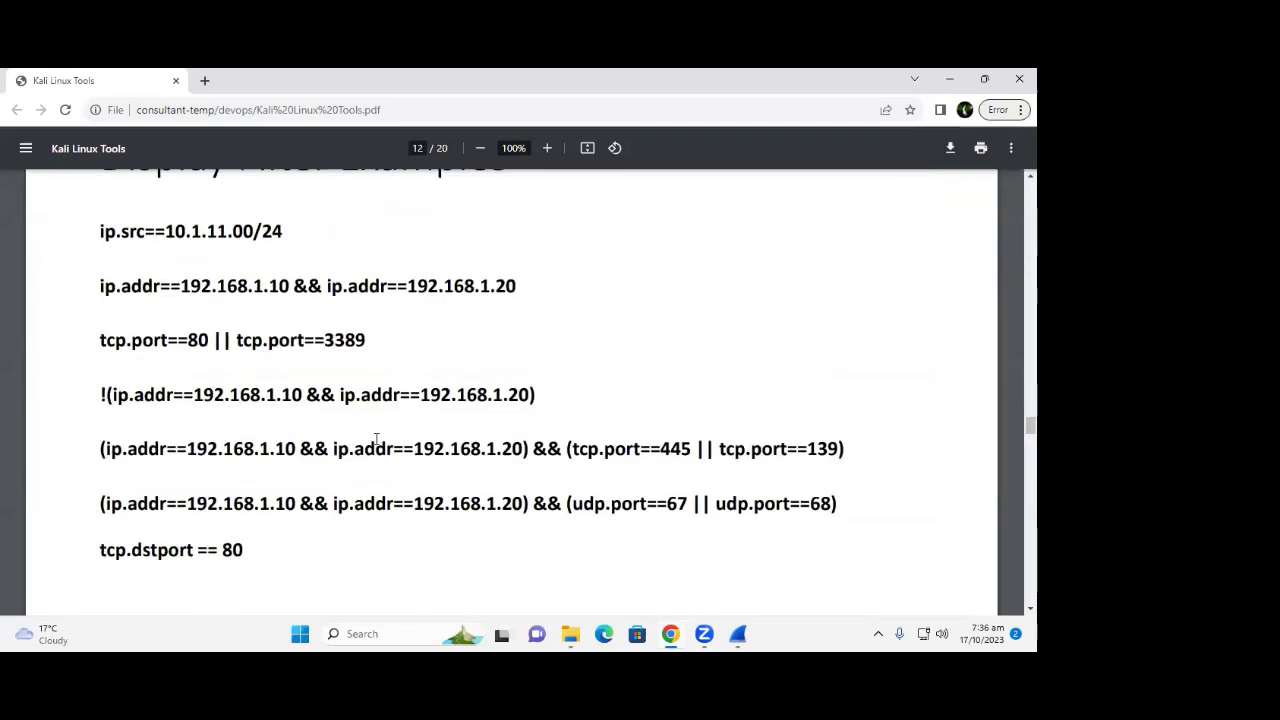
pyautogui.scroll(2, 376, 438)
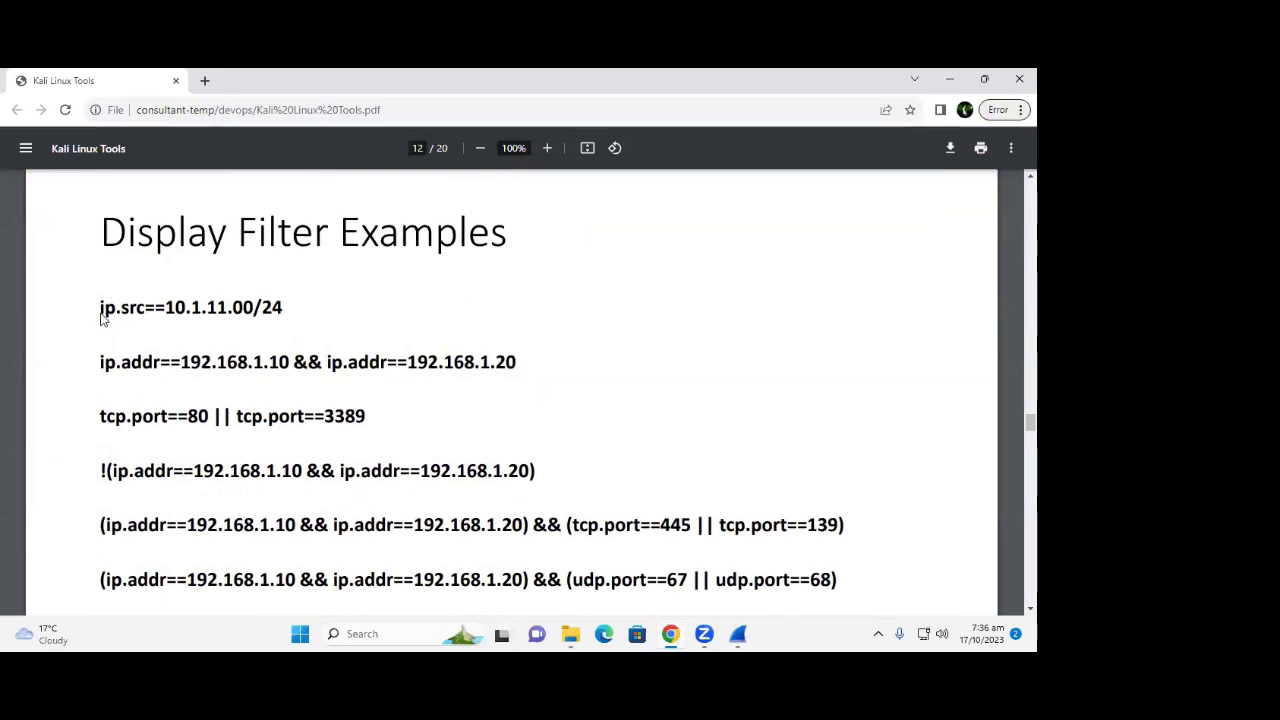
pyautogui.moveTo(100, 310); pyautogui.dragTo(146, 312)
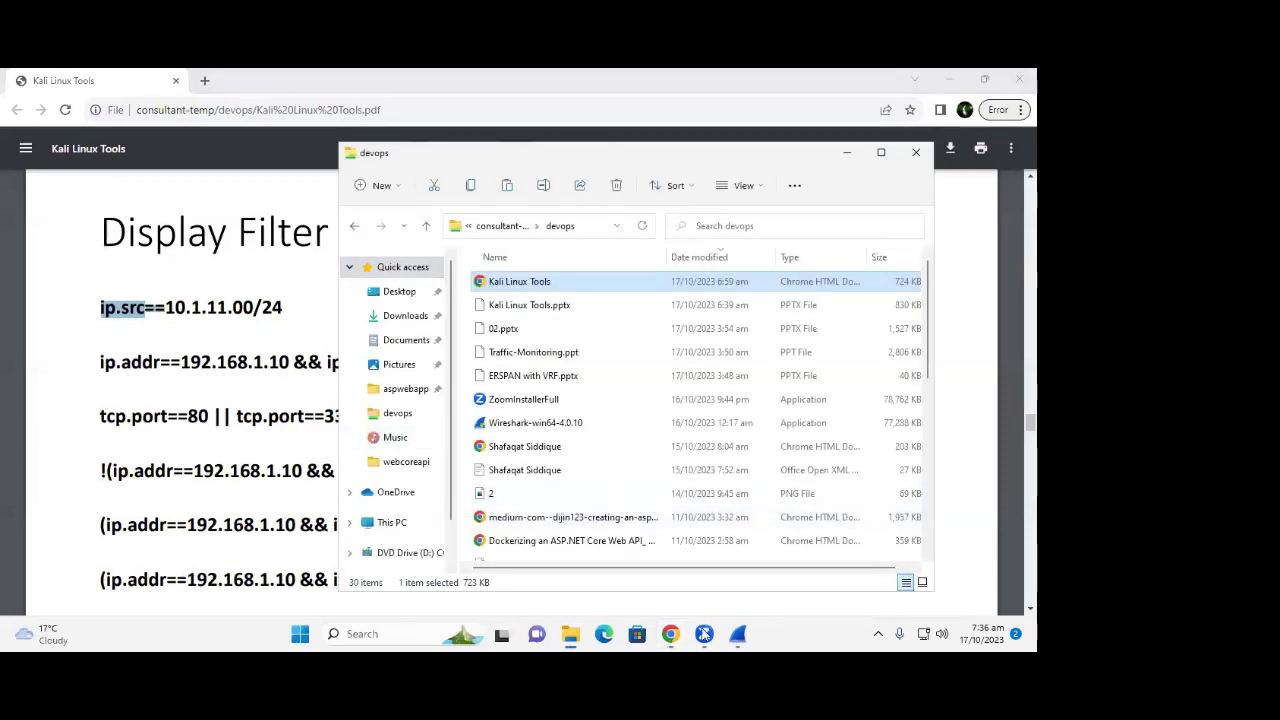
# Switch back to Wireshark and fill the display filter with the suggested expression ip.addr == 192.0.2.1
pyautogui.hotkey('alt', 'Tab')
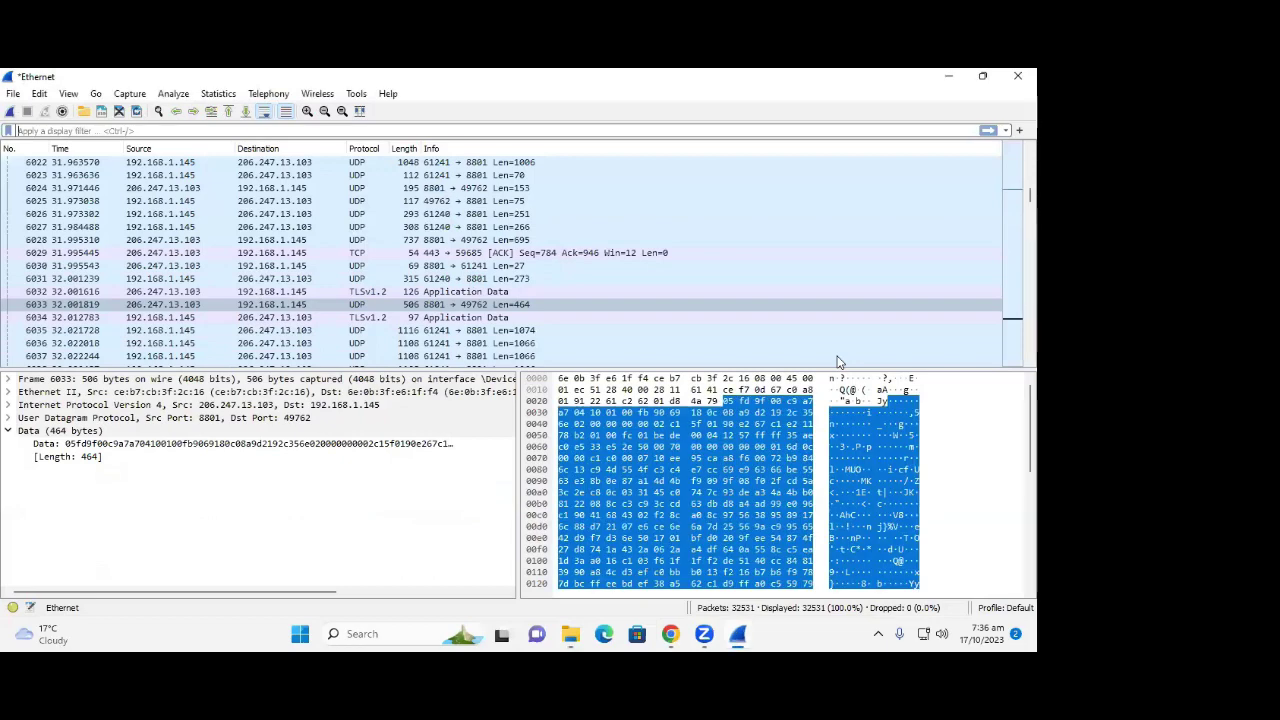
pyautogui.write('ip')
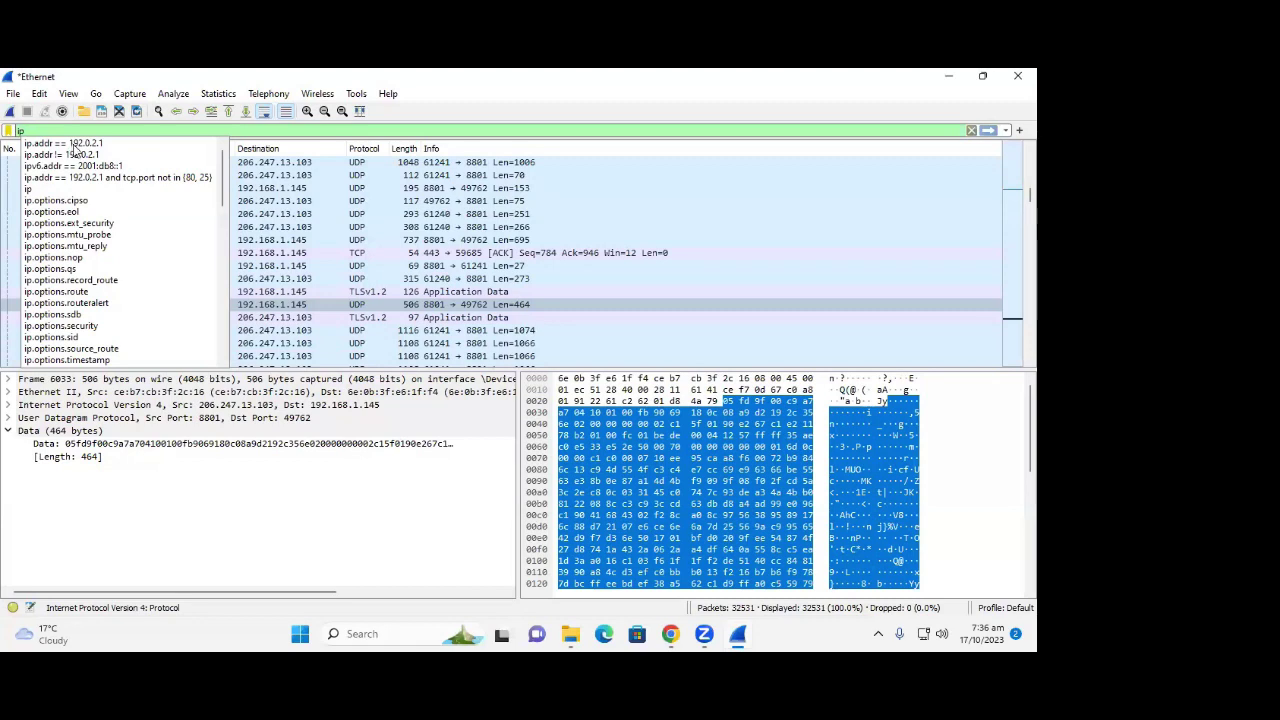
pyautogui.click(46, 144)
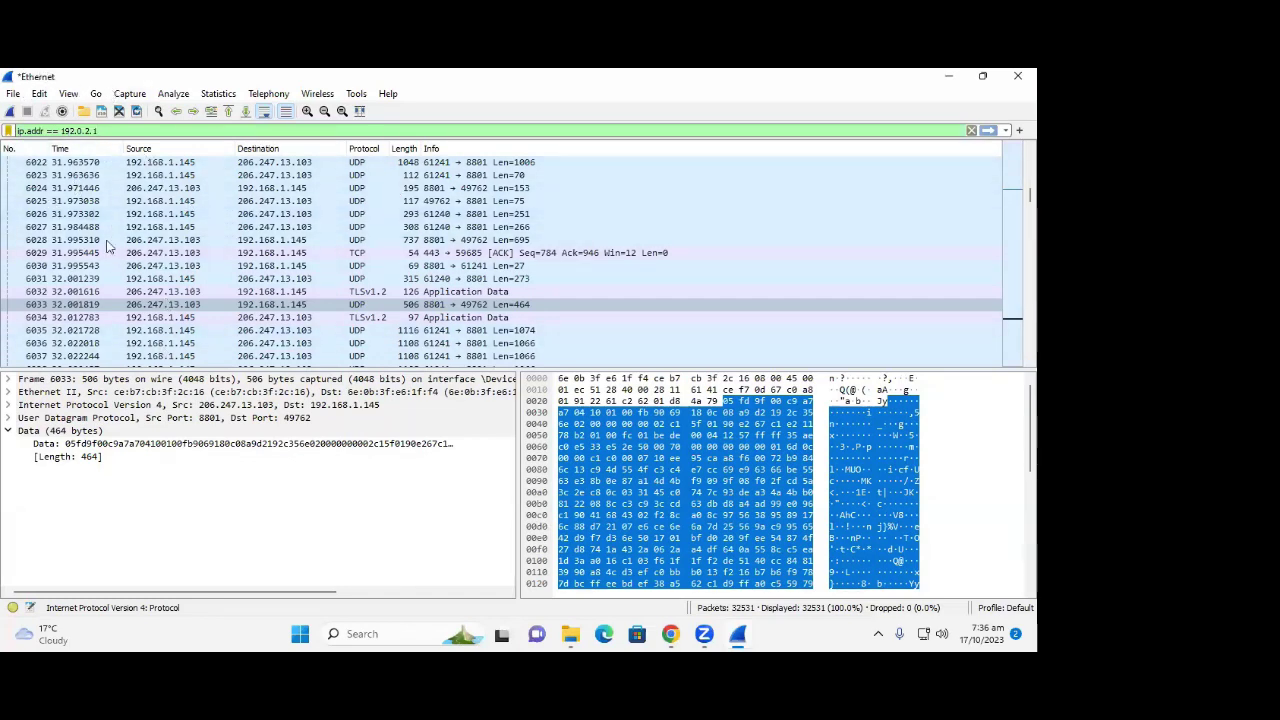
# Change the display filter expression to ip.addr == 192.168.1.145 and apply it to the capture
pyautogui.moveTo(75, 131); pyautogui.dragTo(817, 208)
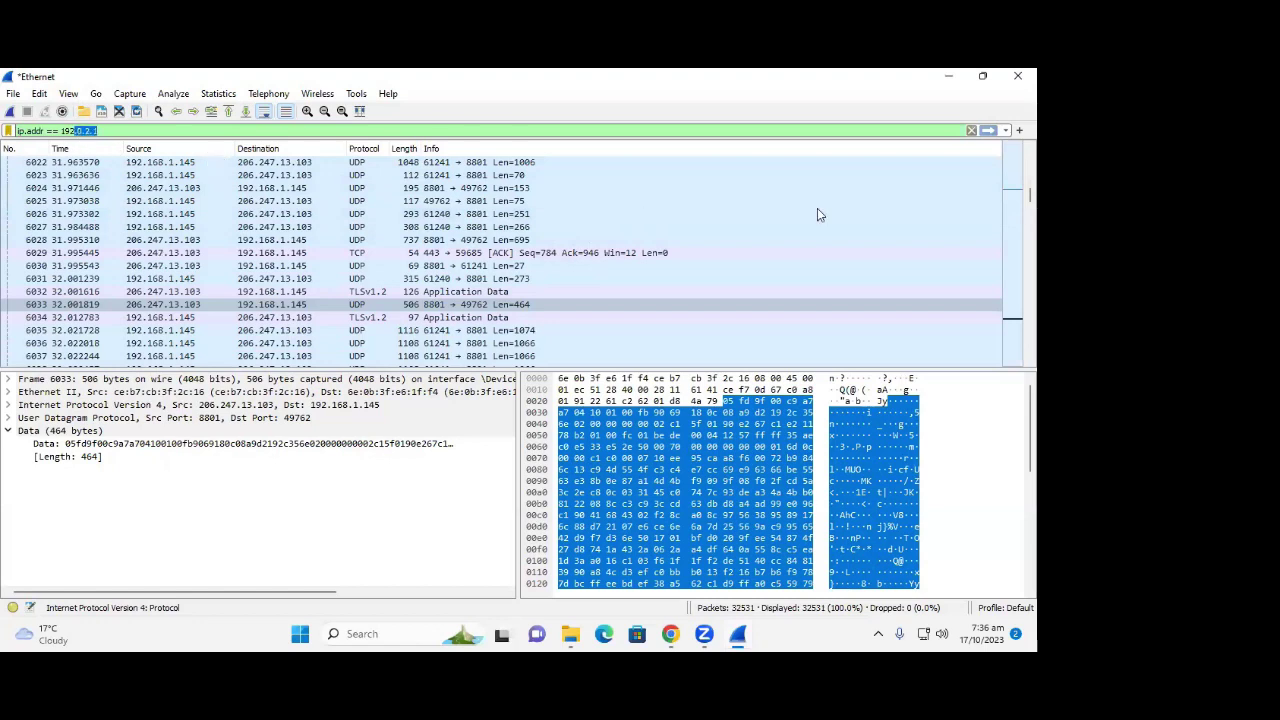
pyautogui.write('168')
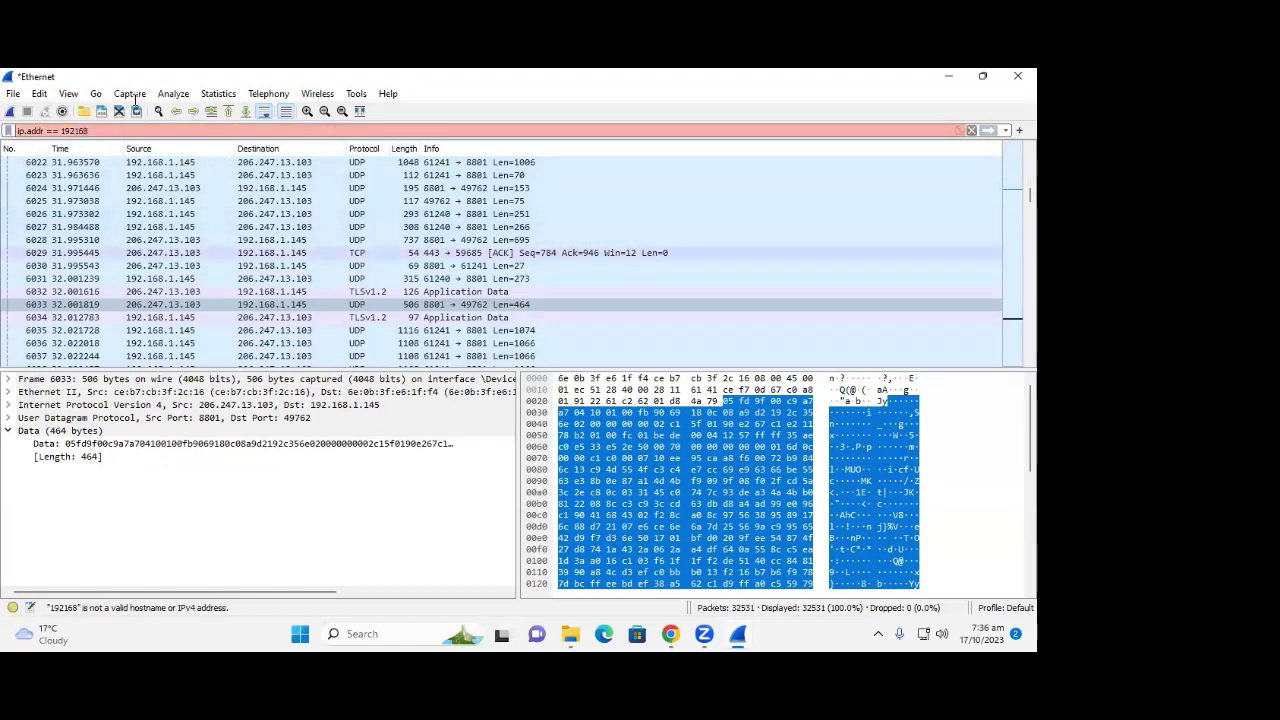
pyautogui.press('BackSpace')
pyautogui.press('BackSpace')
pyautogui.press('BackSpace')
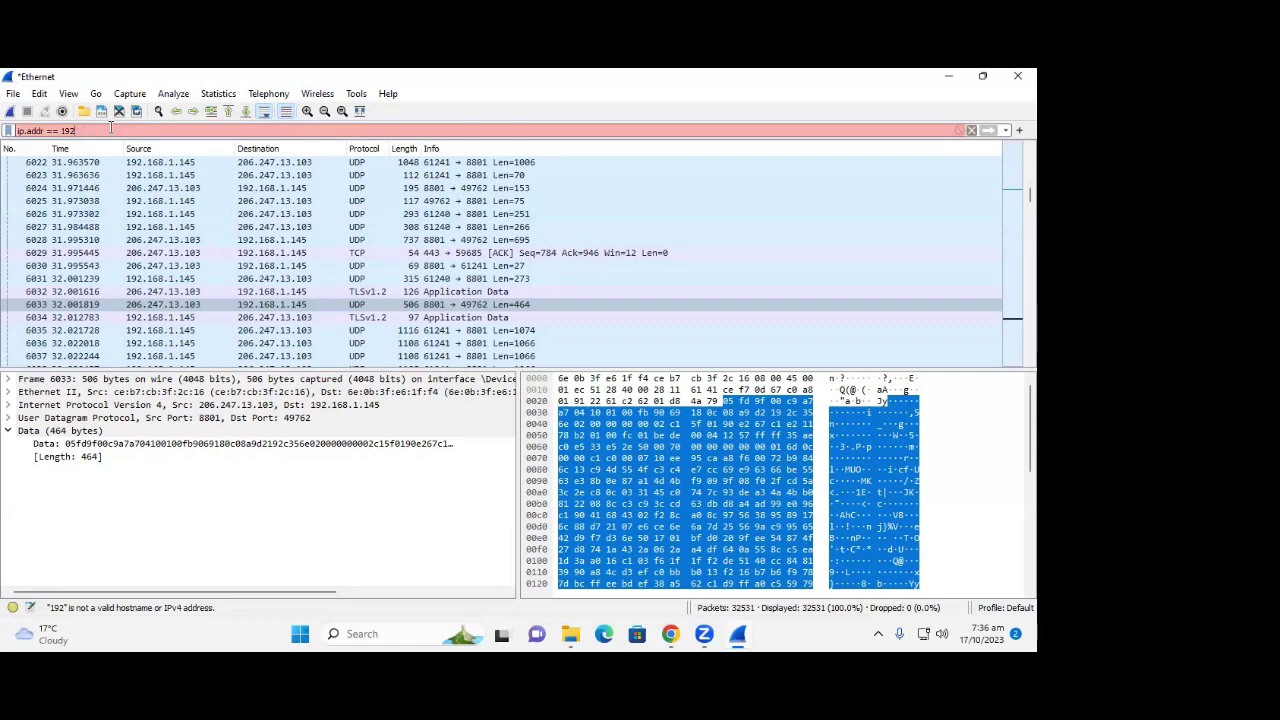
pyautogui.write('.168.')
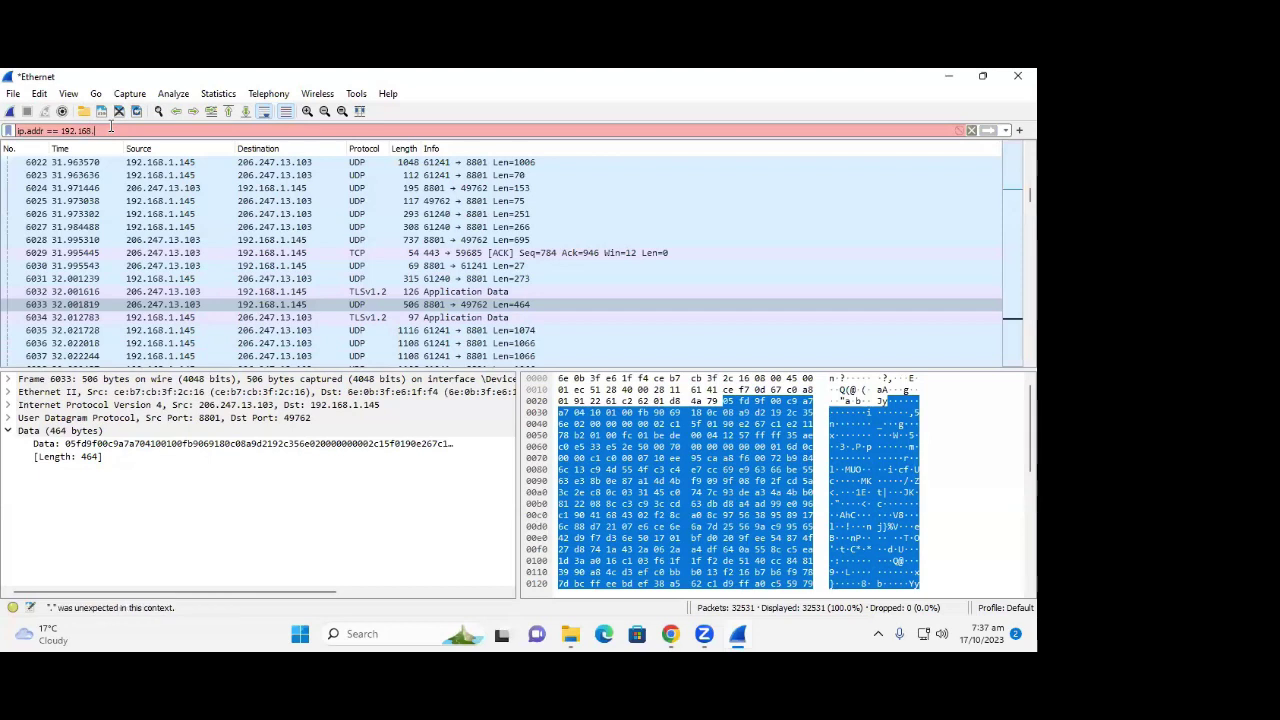
pyautogui.write('1')
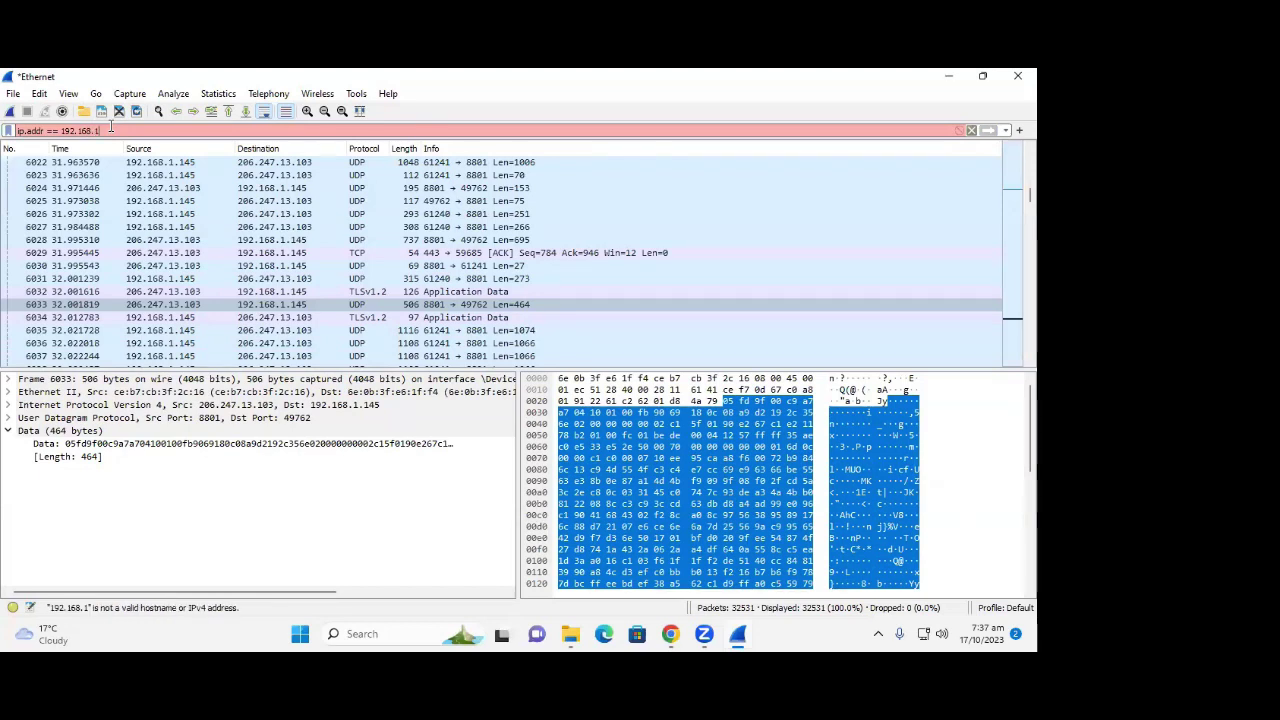
pyautogui.write('.')
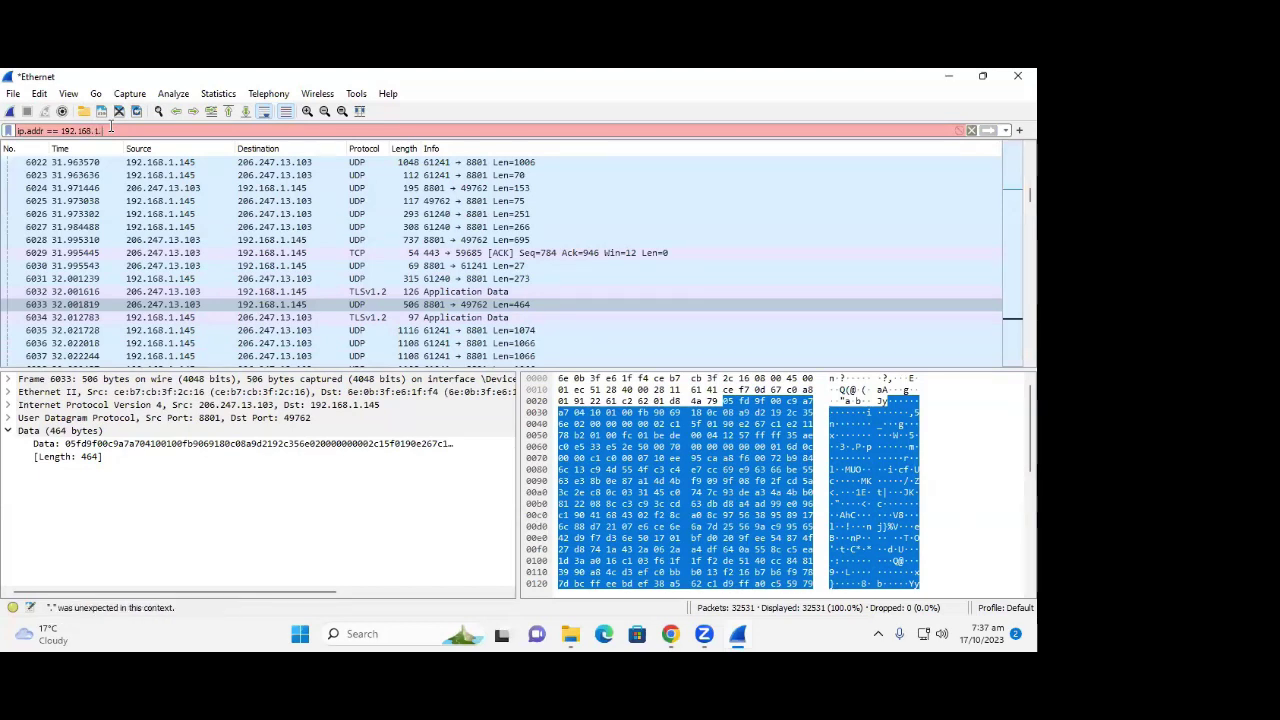
pyautogui.write('145')
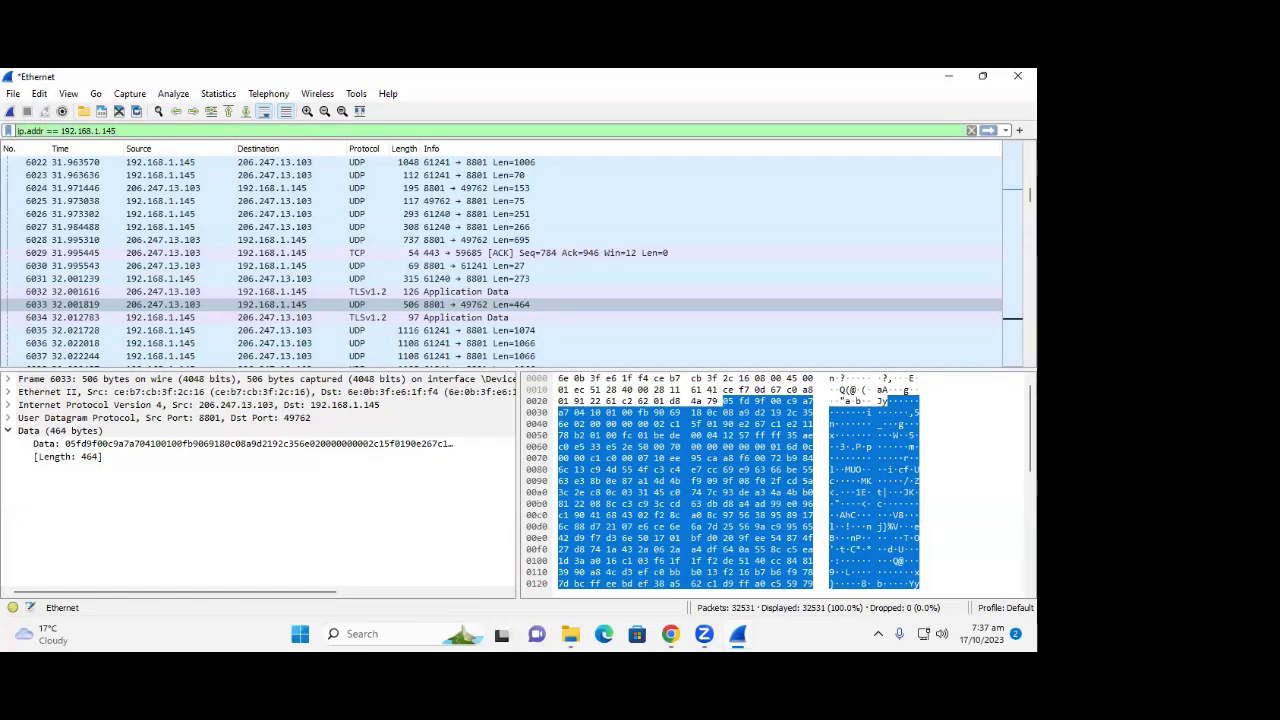
pyautogui.press('Return')
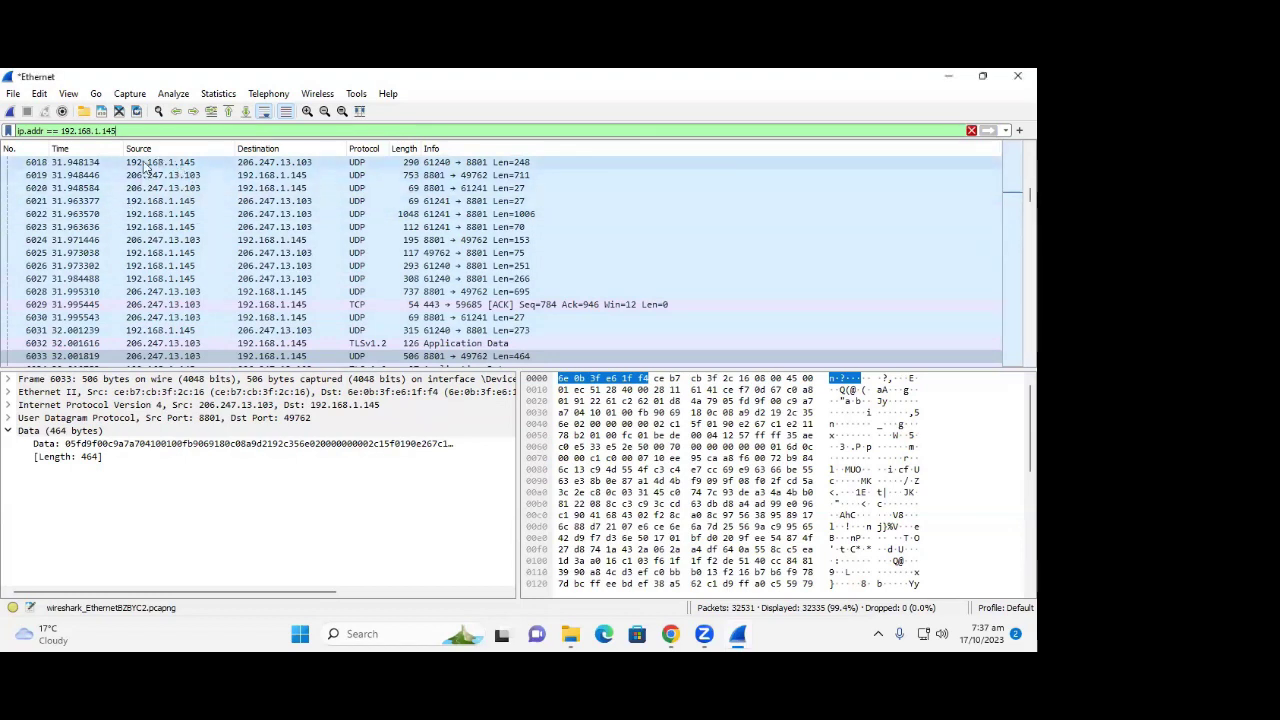
# Highlight the address in the display filter and examine the source and destination addresses of the filtered packets
pyautogui.moveTo(121, 131); pyautogui.dragTo(70, 131)
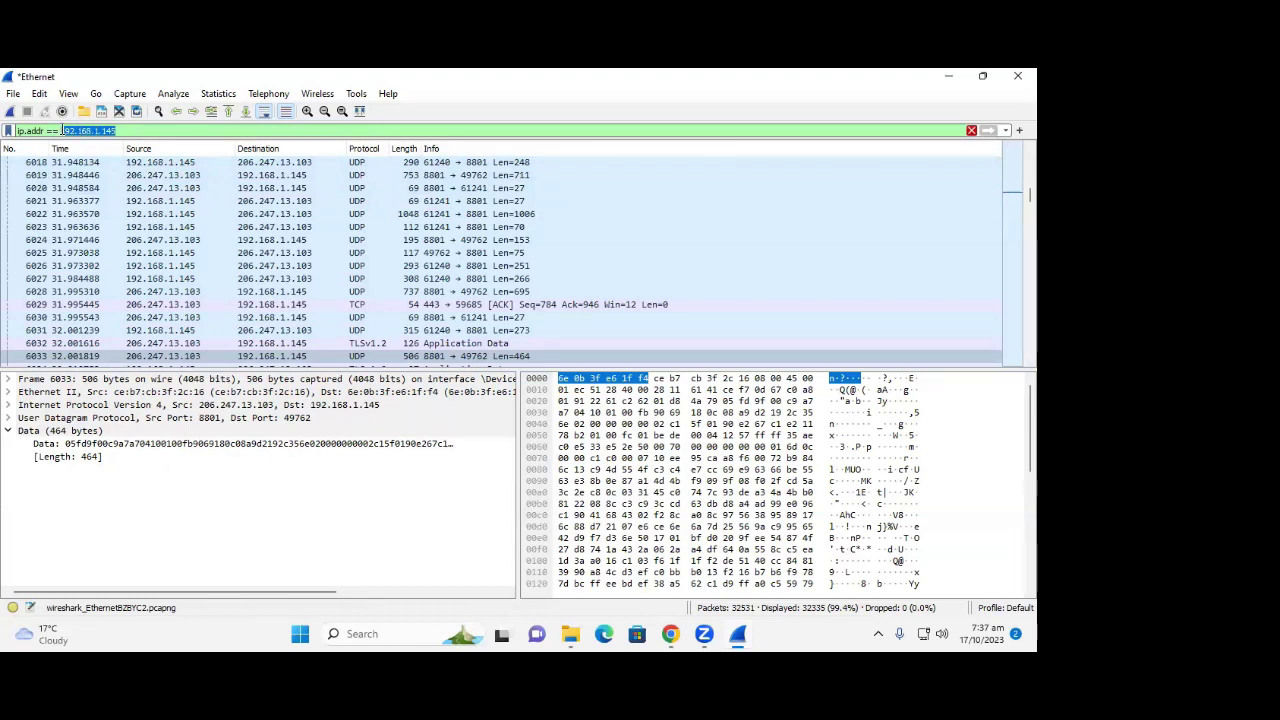
pyautogui.moveTo(68, 131); pyautogui.dragTo(64, 131)
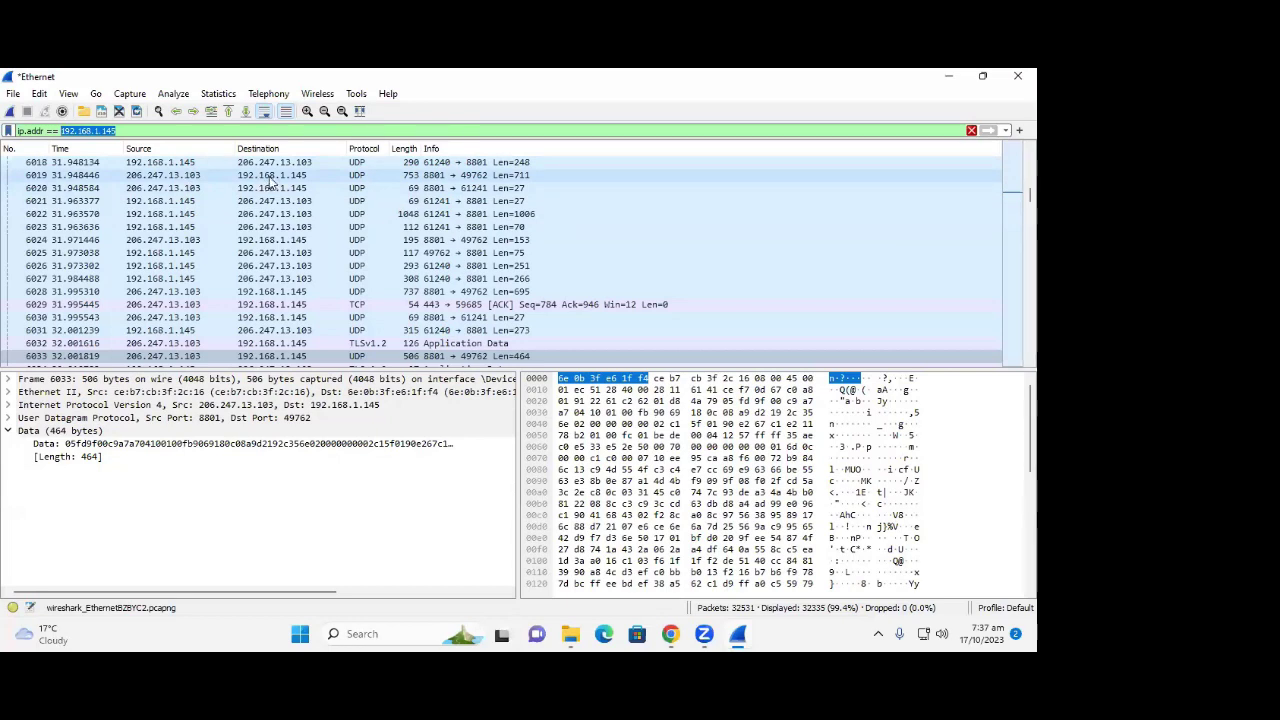
pyautogui.scroll(-16, 262, 248)
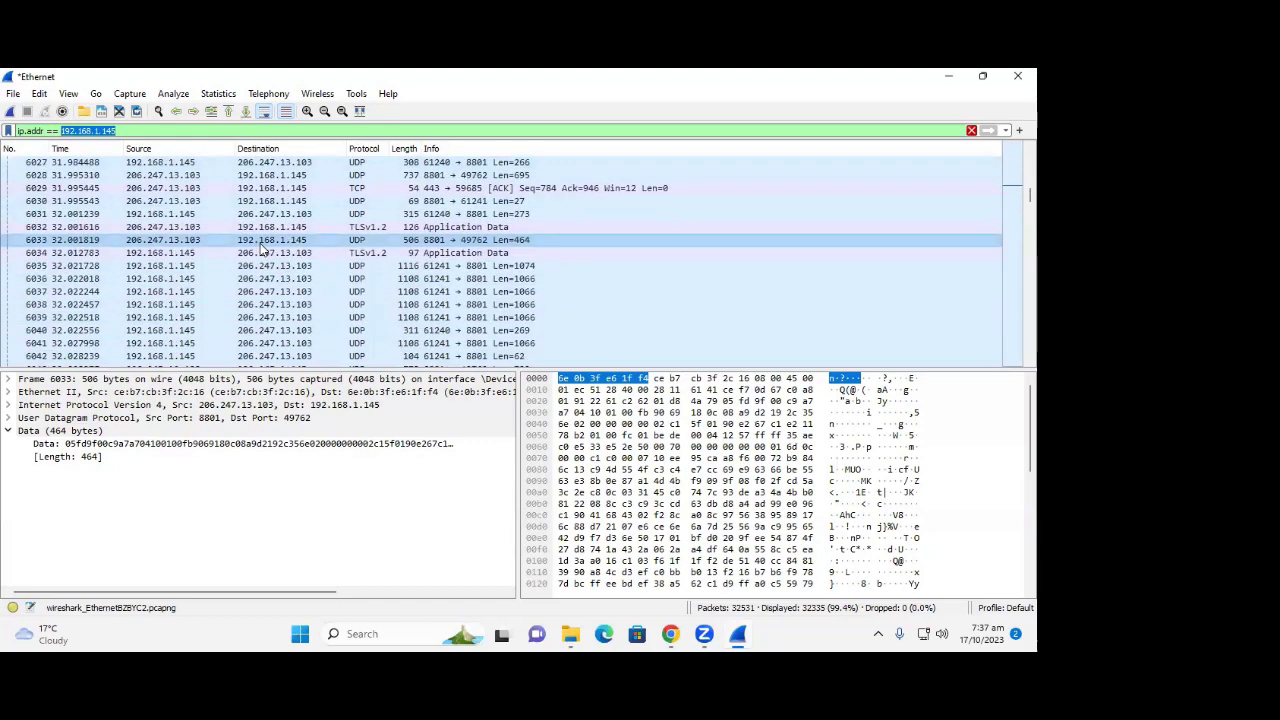
pyautogui.scroll(-20, 262, 248)
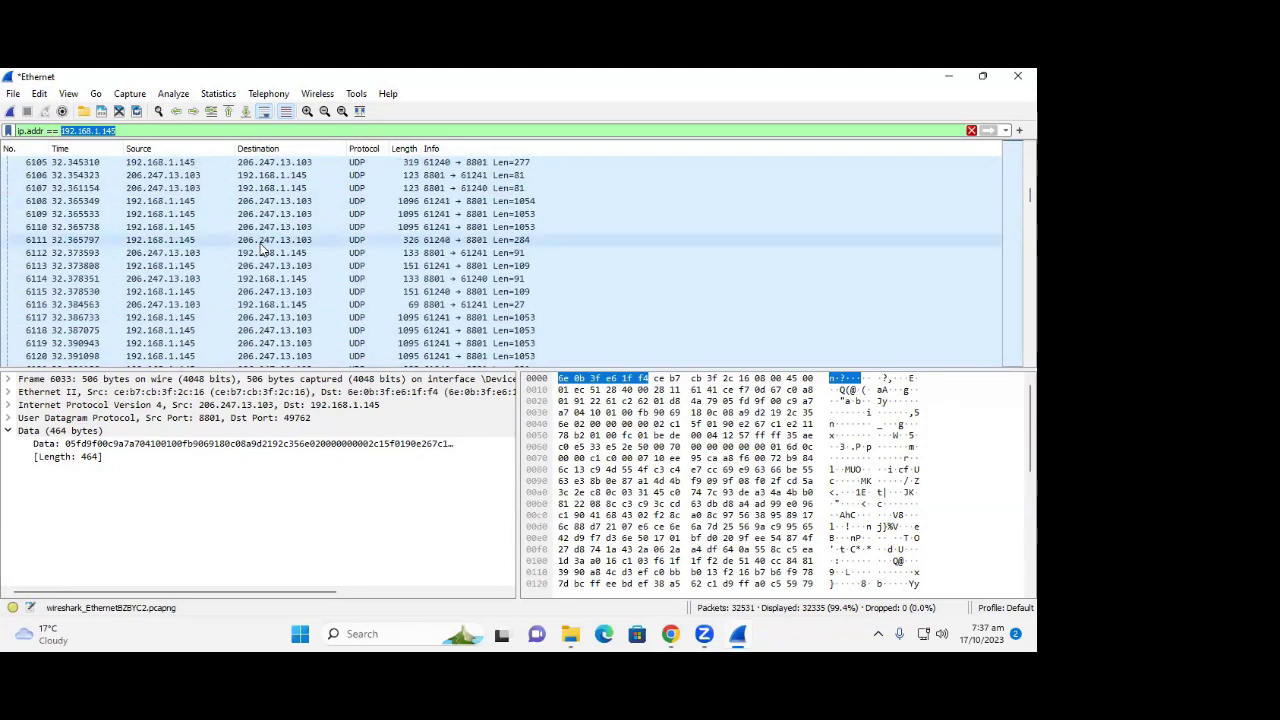
# Examine further packets matching the IP address filter and highlight the whole display filter expression
pyautogui.scroll(-10, 262, 248)
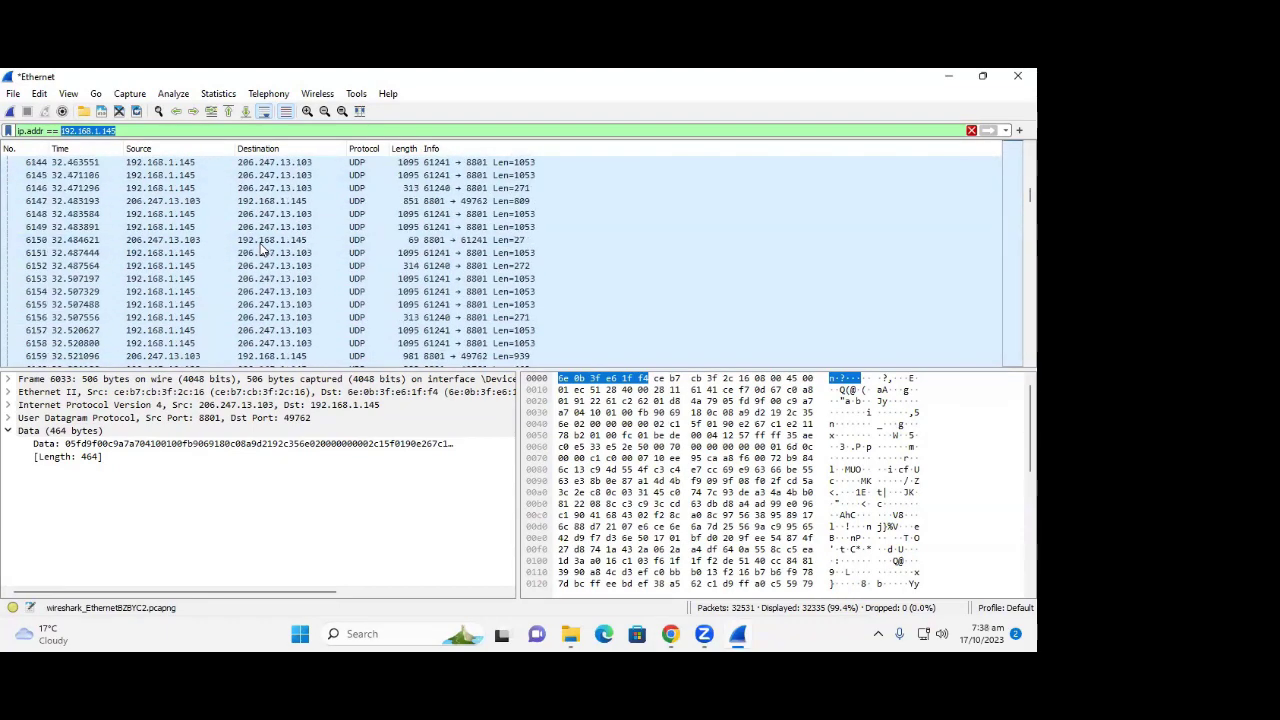
pyautogui.click(144, 127)
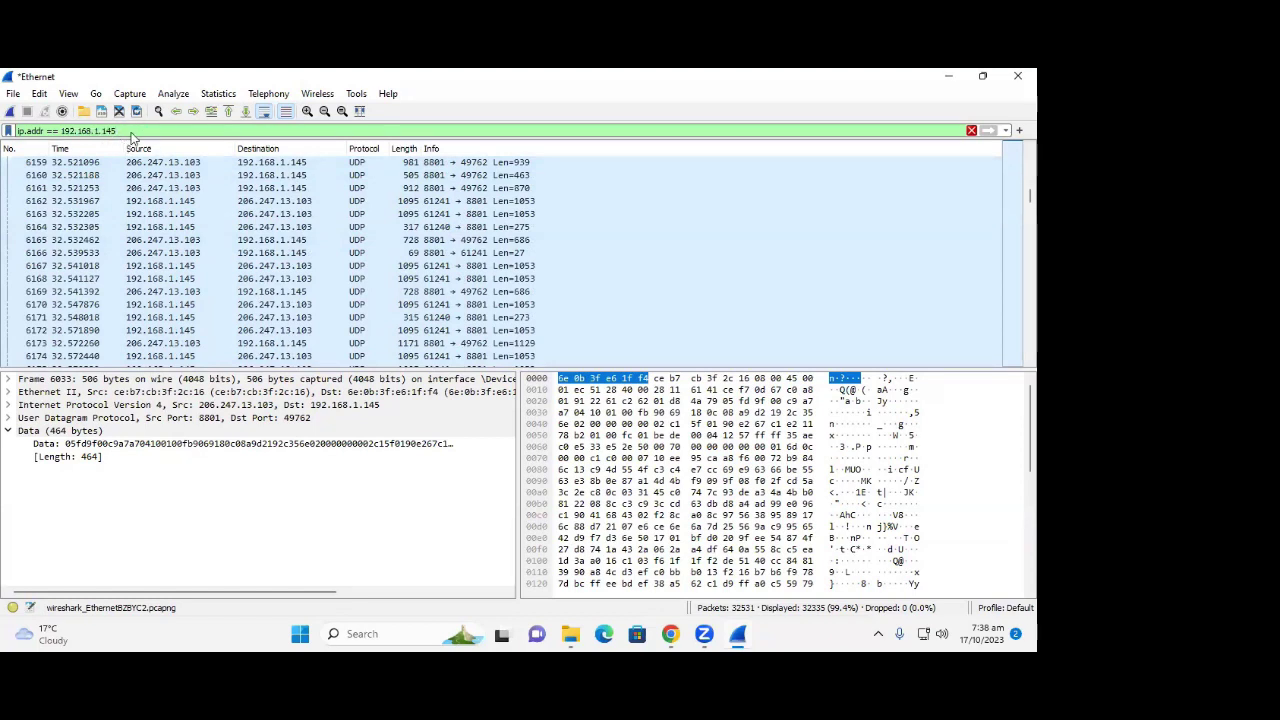
pyautogui.moveTo(130, 134); pyautogui.dragTo(5, 116)
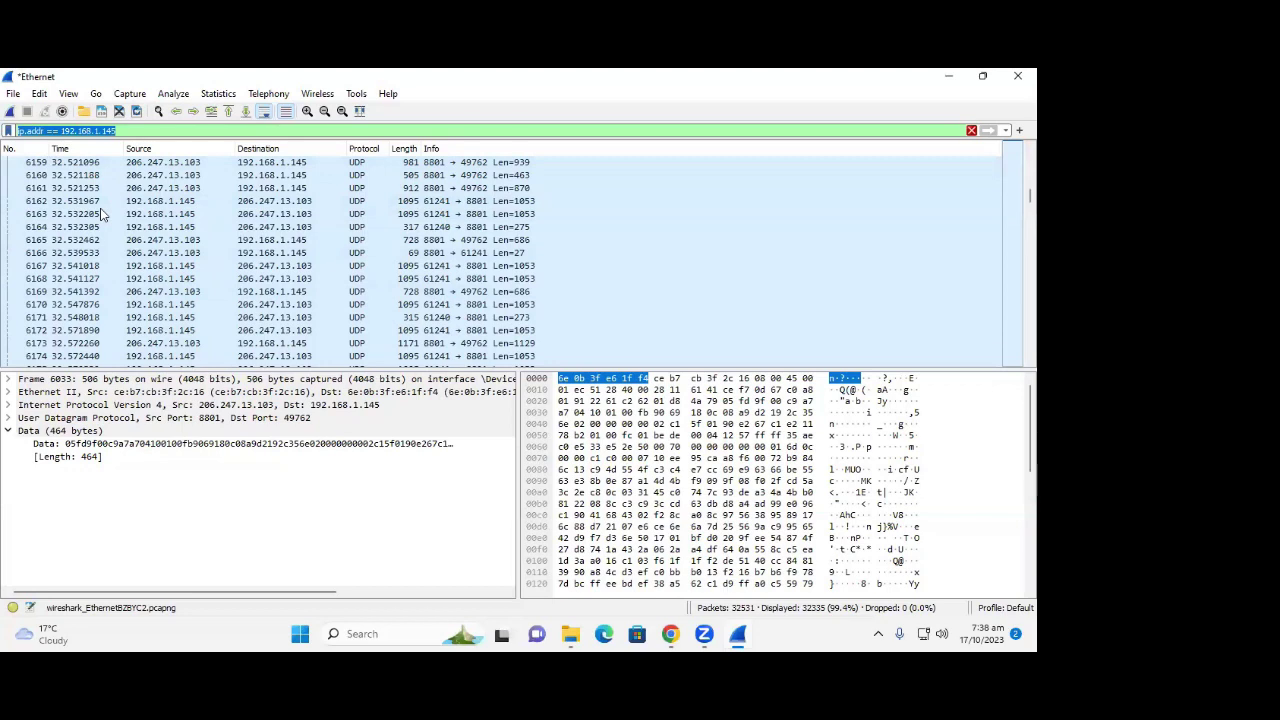
# Inspect the Data payload of packet 6165 with its matching bytes, and view packet 6169 the same way
pyautogui.click(164, 243)
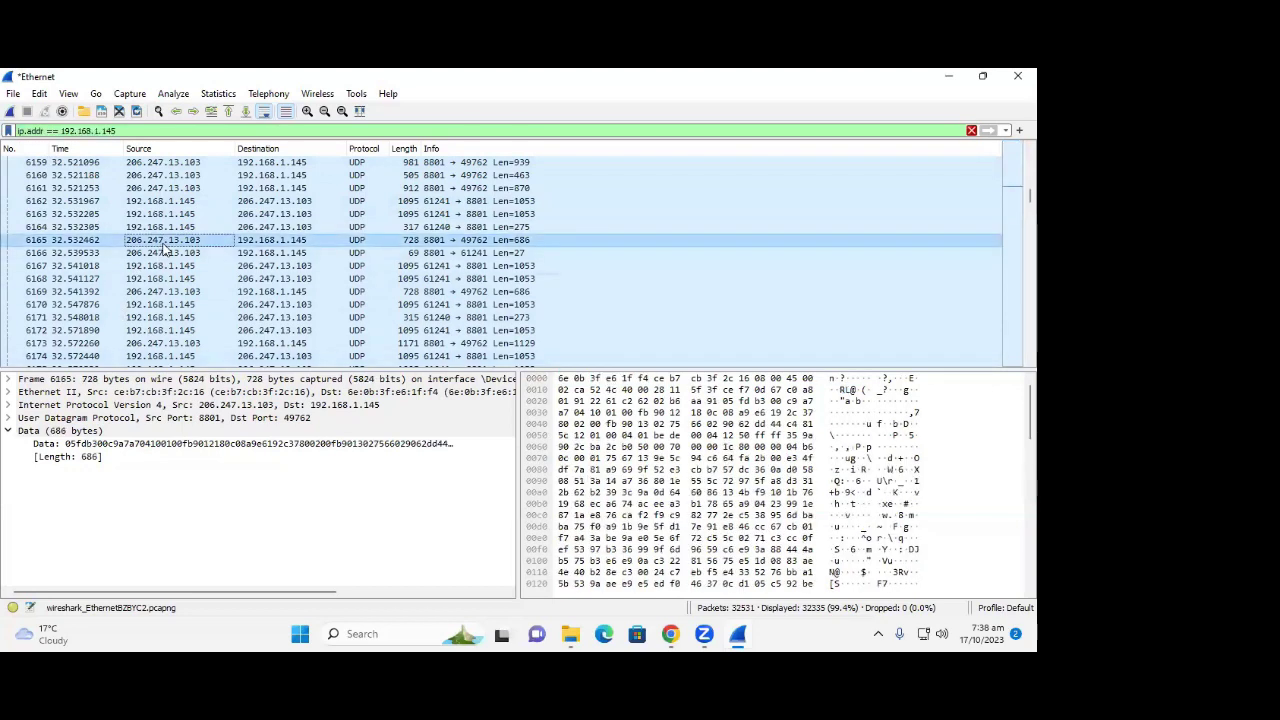
pyautogui.click(8, 431)
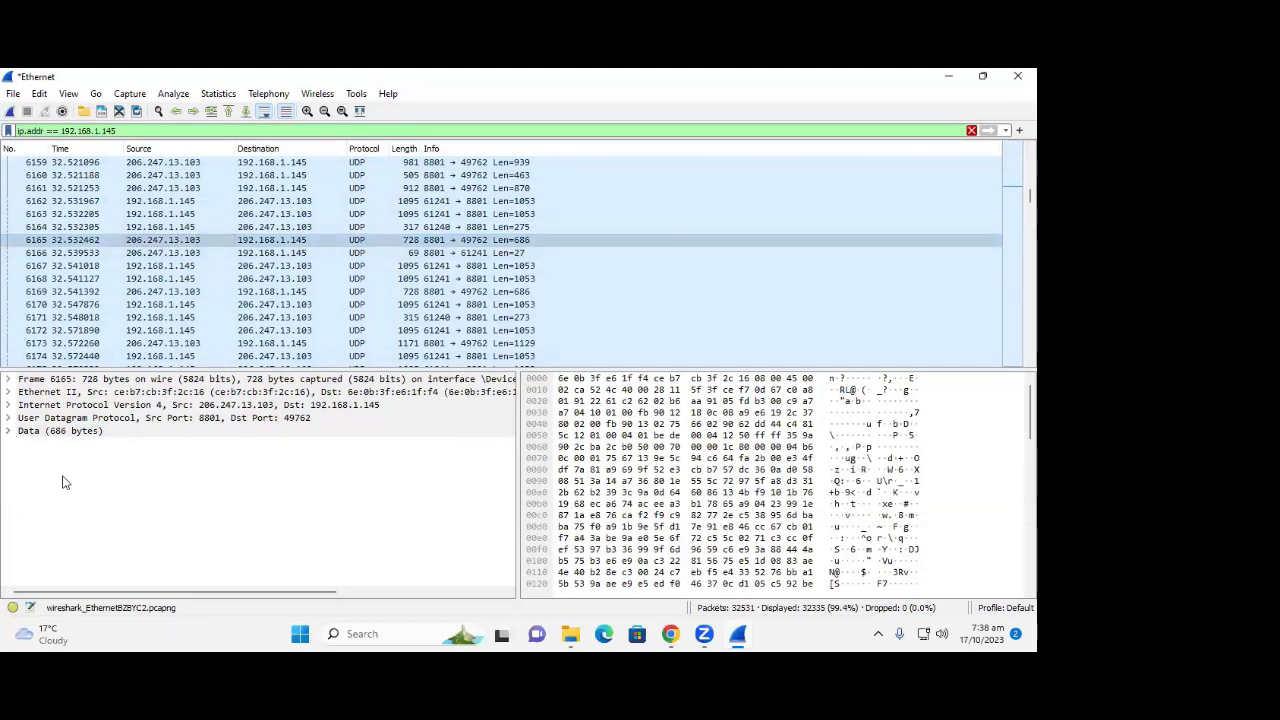
pyautogui.click(8, 431)
pyautogui.click(70, 444)
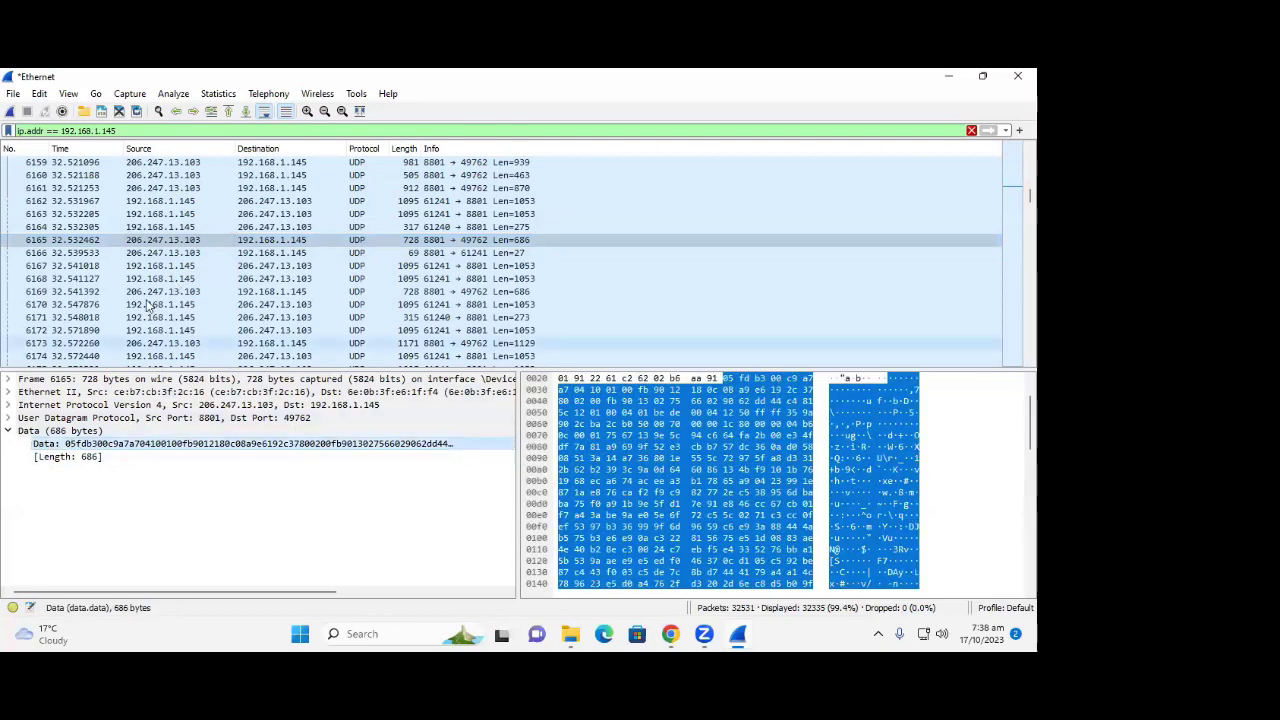
pyautogui.click(147, 291)
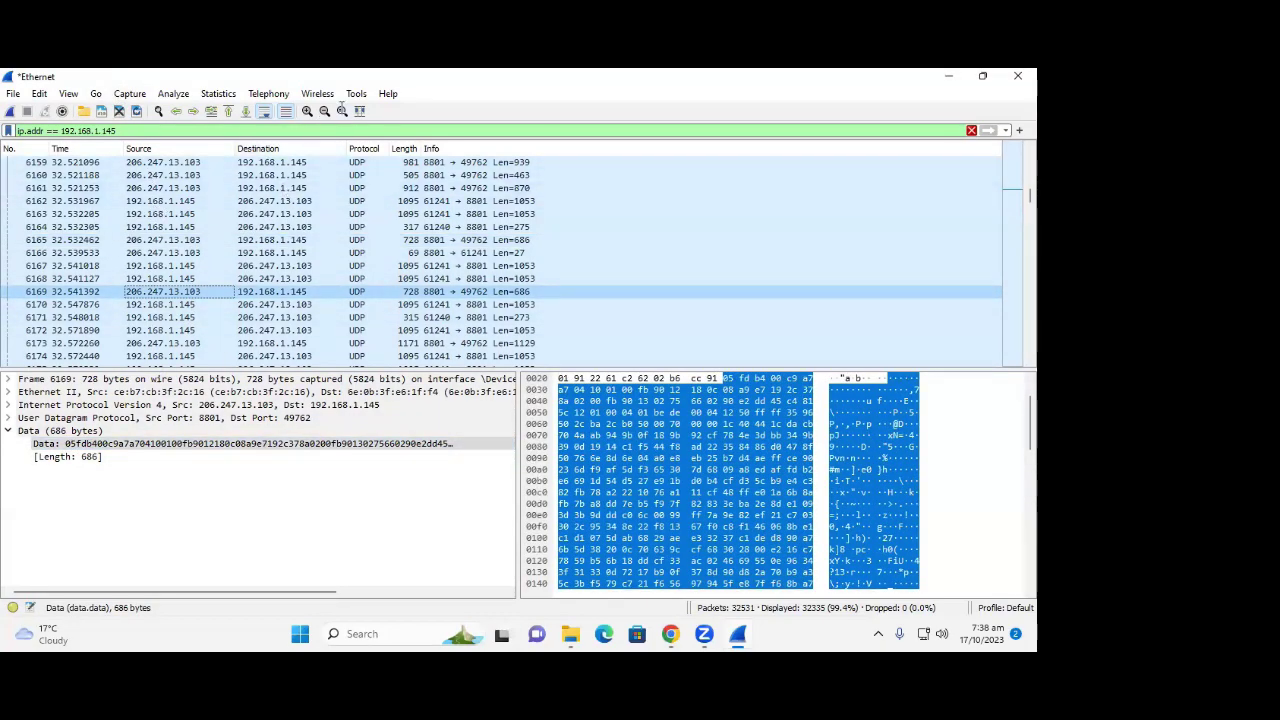
pyautogui.click(68, 94)
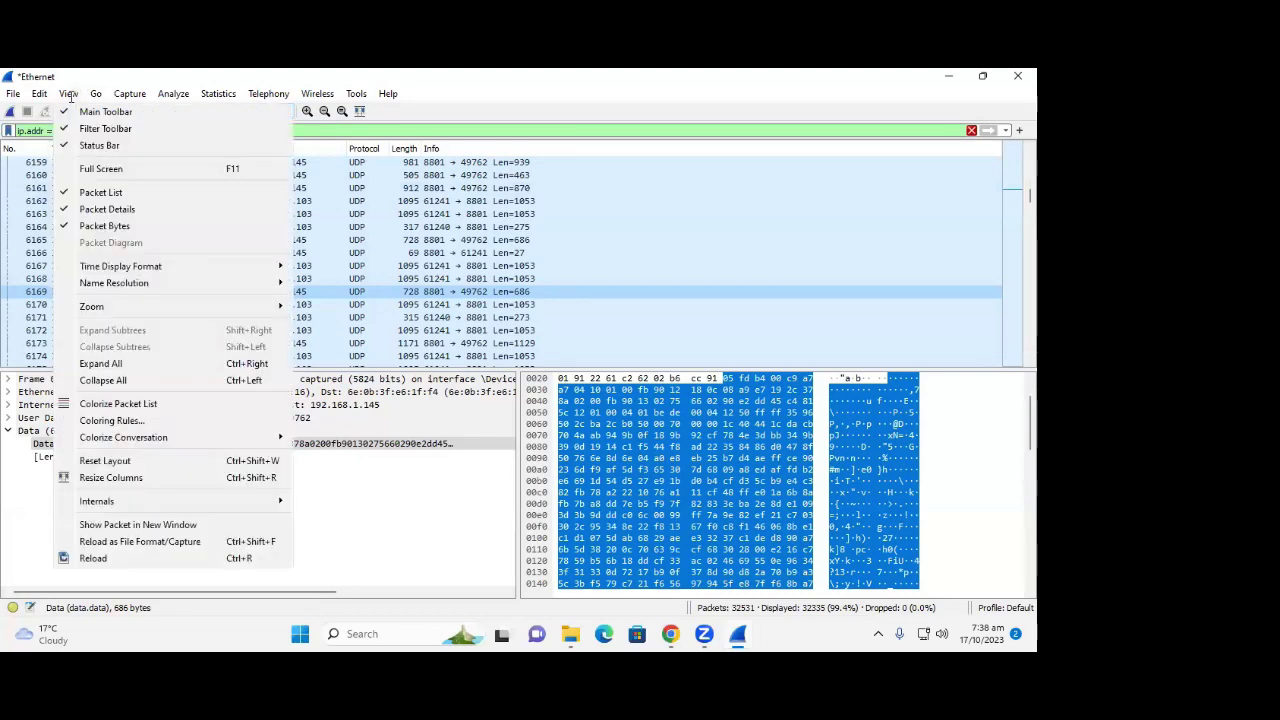
pyautogui.moveTo(93, 88)
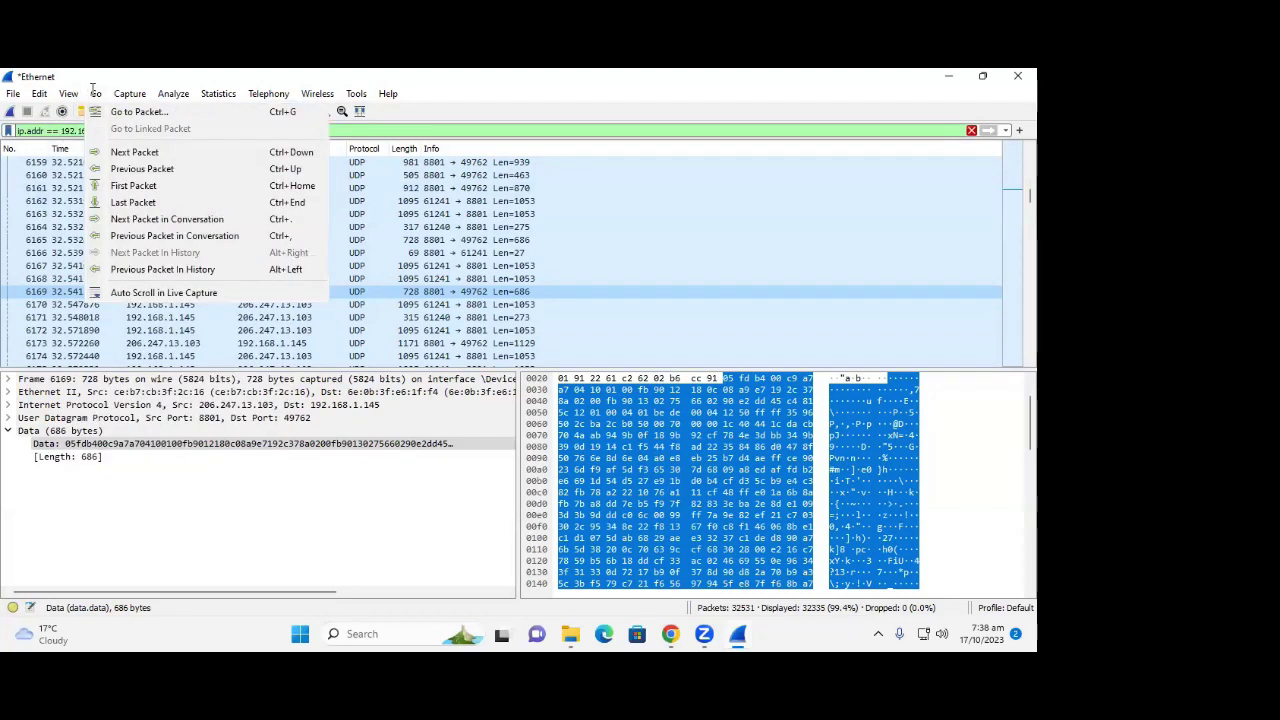
pyautogui.click(150, 304)
# Apply the source address of packet 6162 as a Selected filter, giving ip.src == 192.168.1.145
pyautogui.rightClick(151, 284)
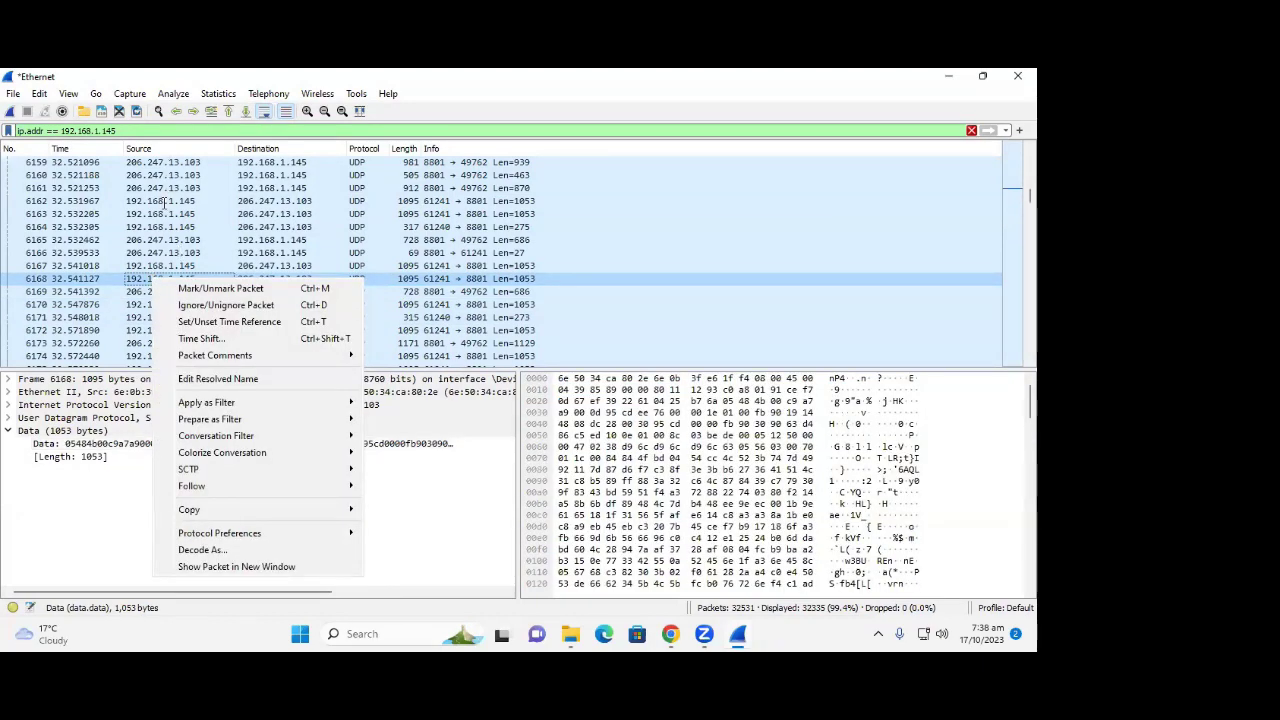
pyautogui.rightClick(165, 203)
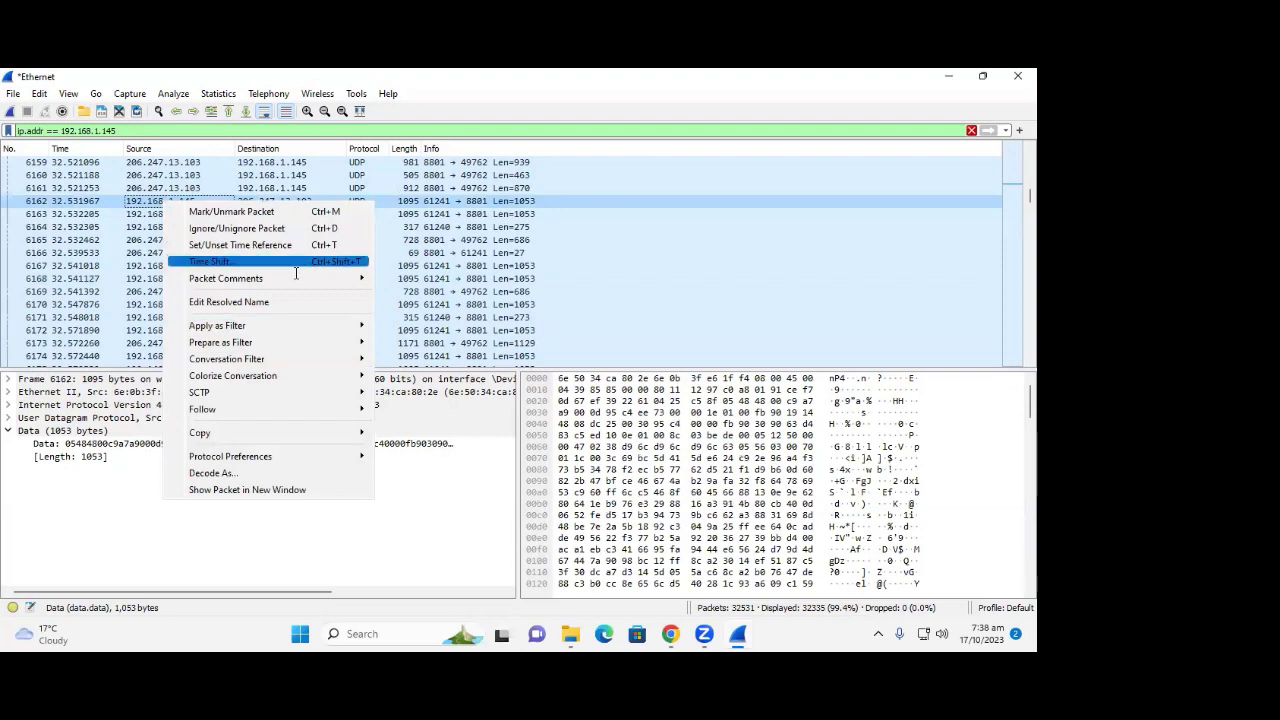
pyautogui.moveTo(288, 276)
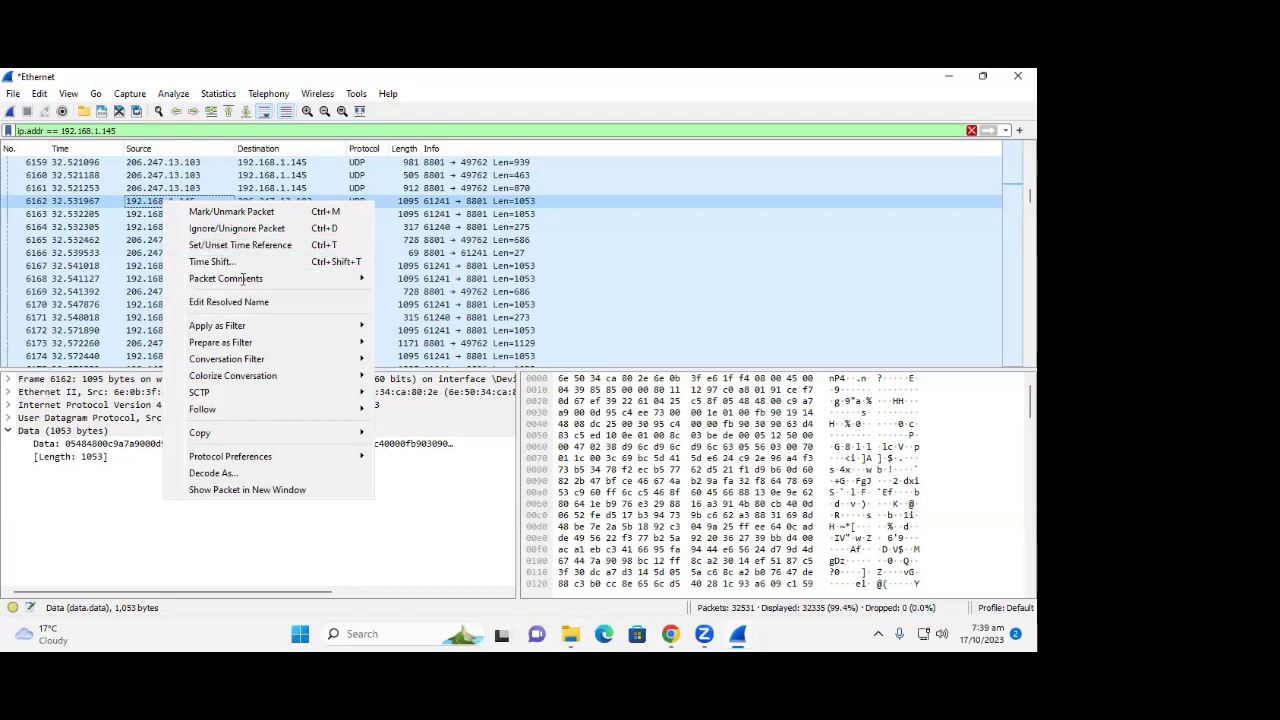
pyautogui.moveTo(243, 280)
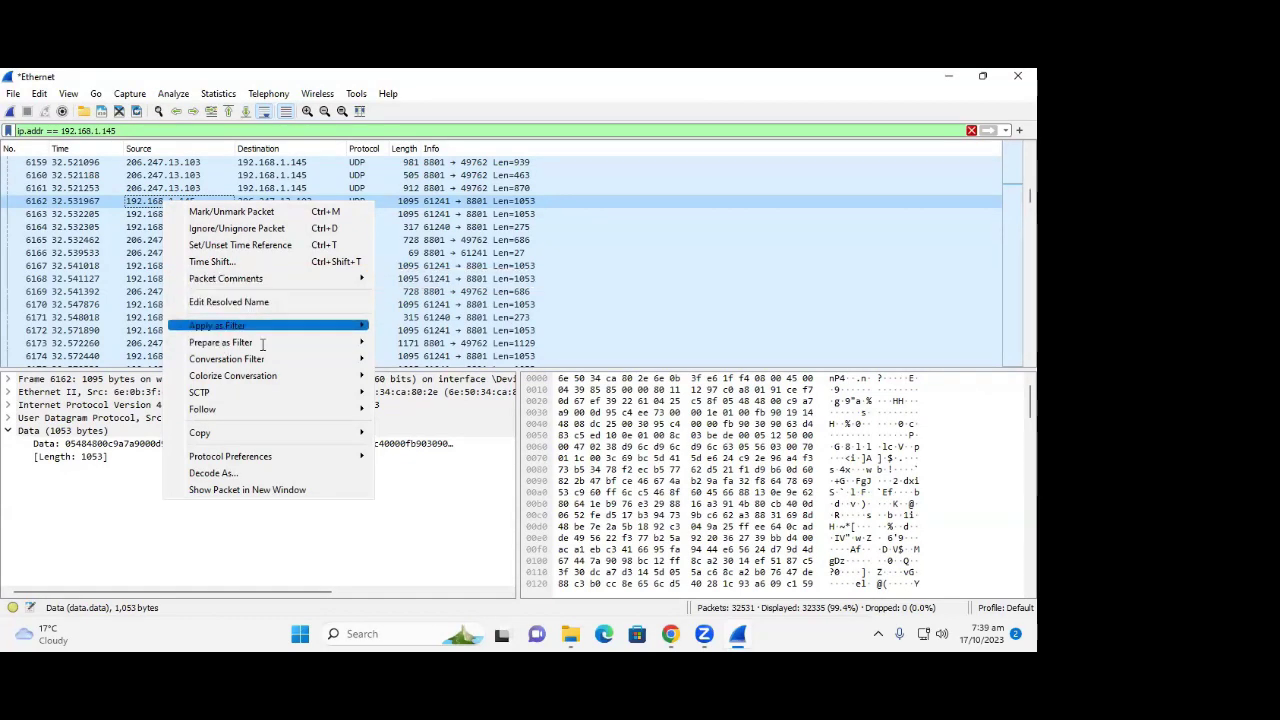
pyautogui.moveTo(242, 328)
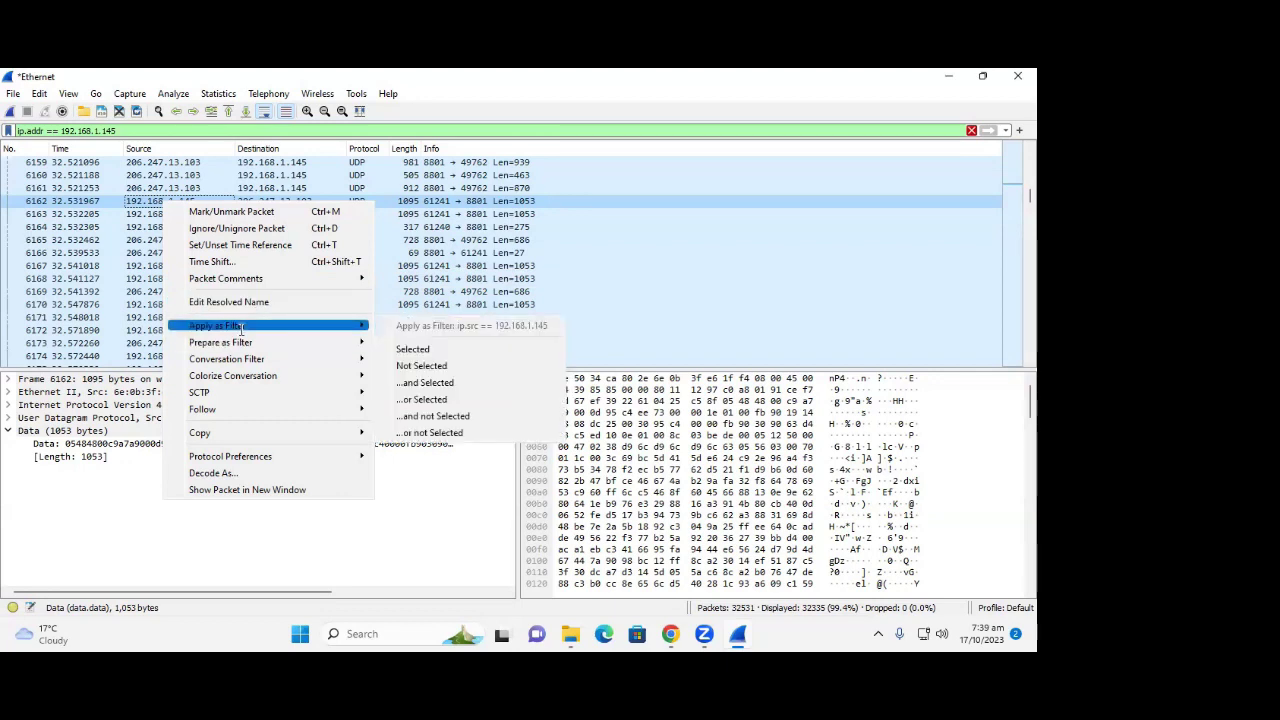
pyautogui.click(418, 350)
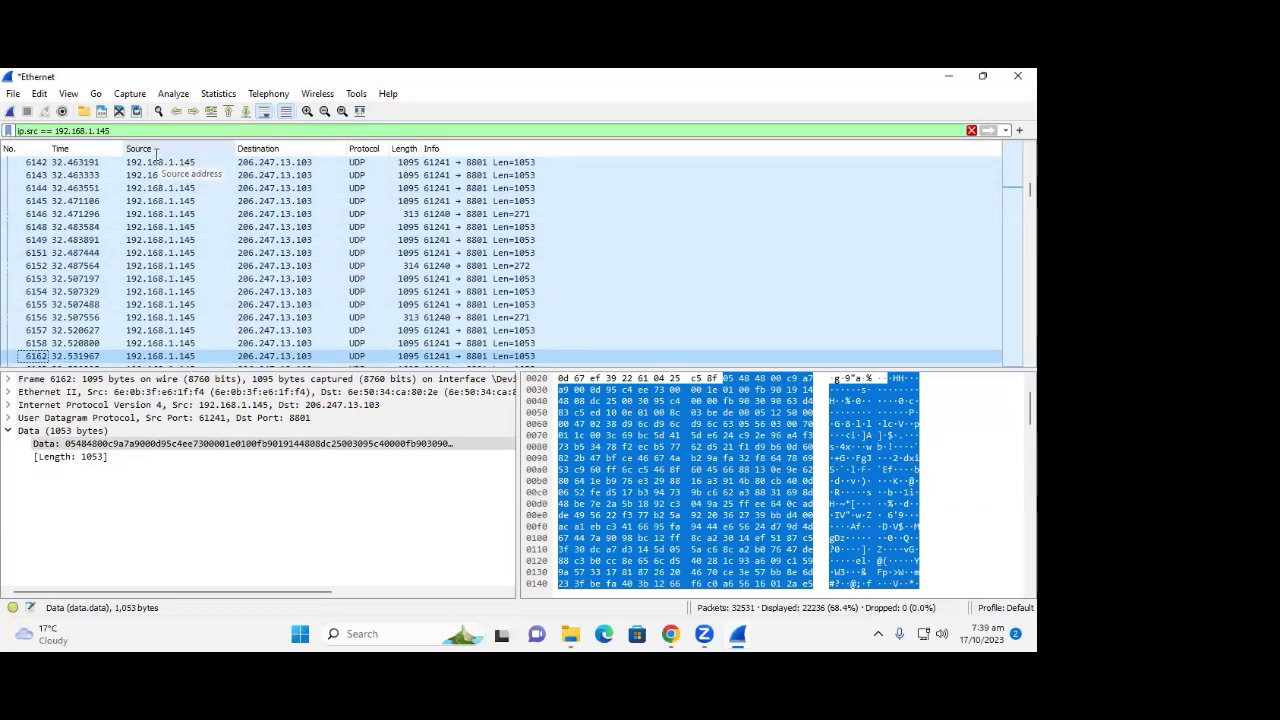
# Highlight ip.src in the display filter and examine the source addresses throughout the filtered packet list
pyautogui.doubleClick(30, 130)
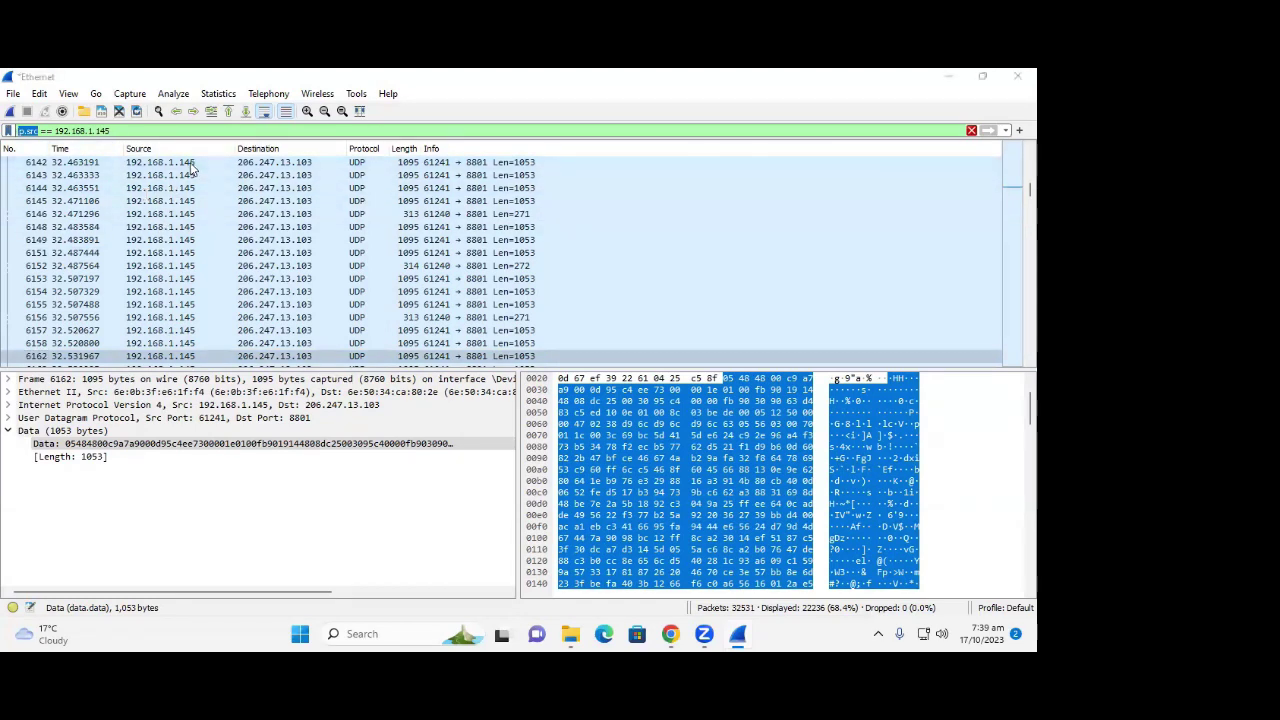
pyautogui.scroll(-10, 198, 266)
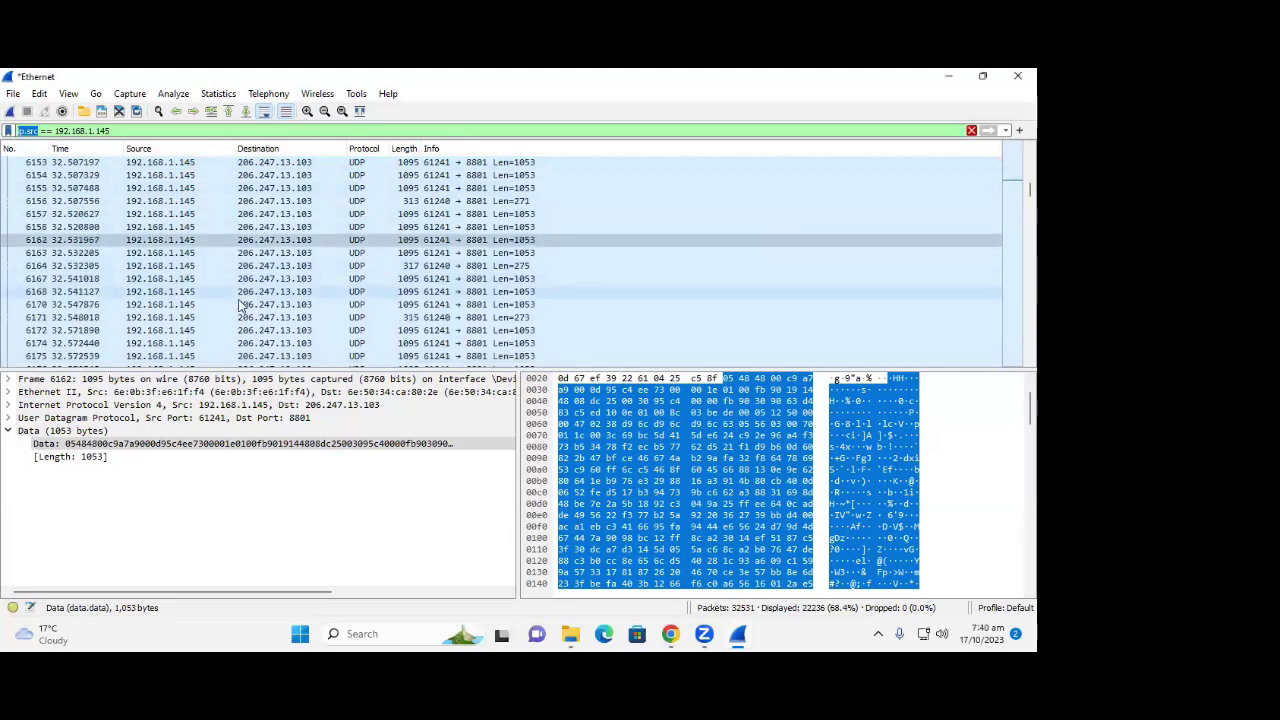
pyautogui.scroll(-10, 257, 318)
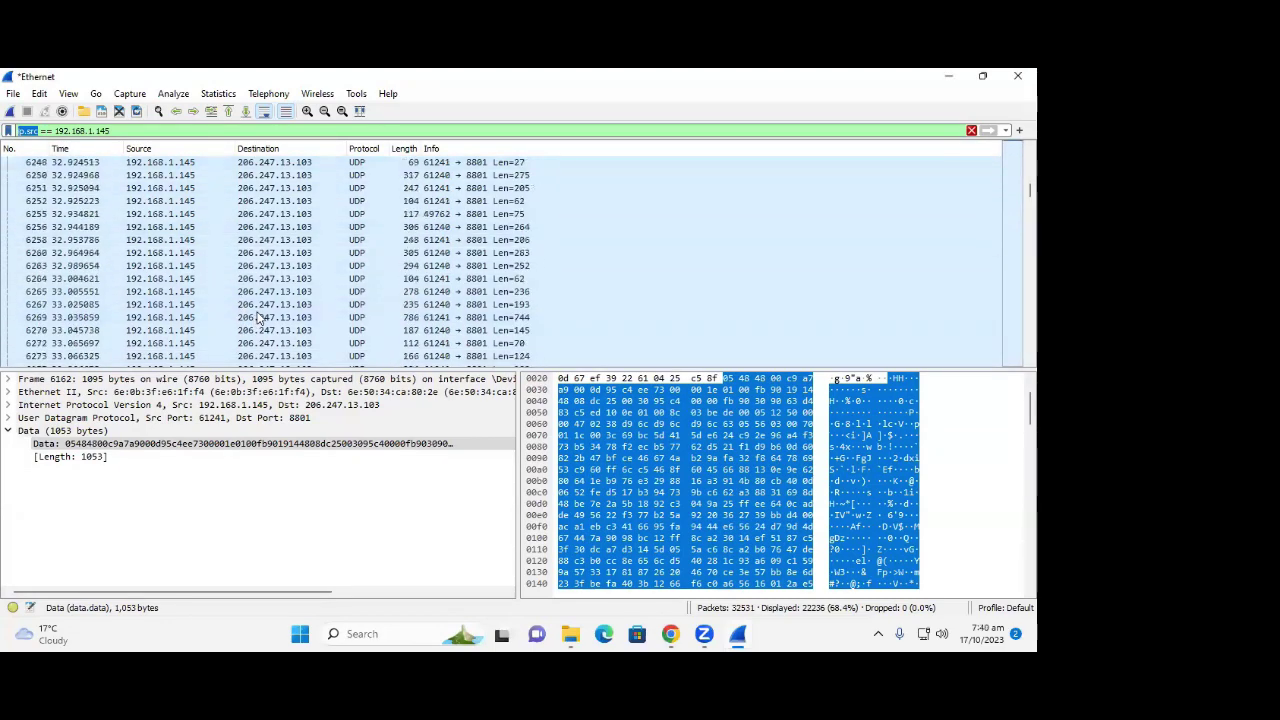
pyautogui.scroll(-20, 257, 318)
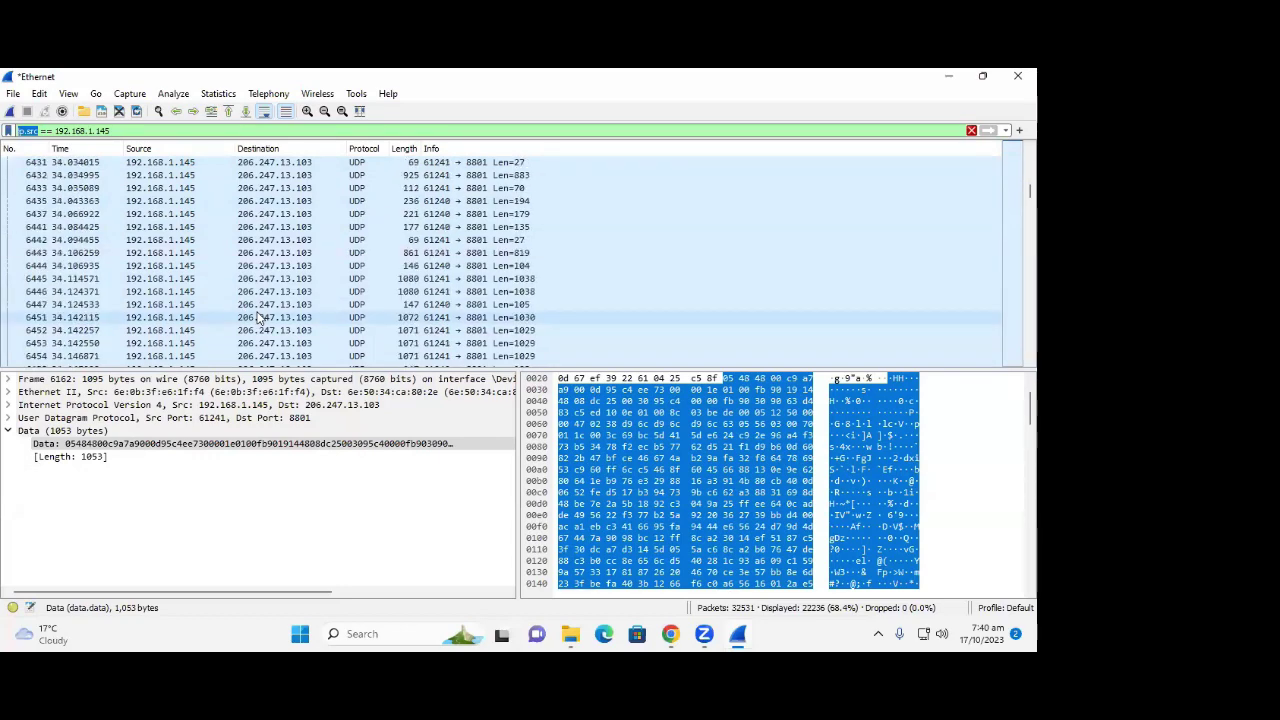
pyautogui.scroll(-20, 257, 318)
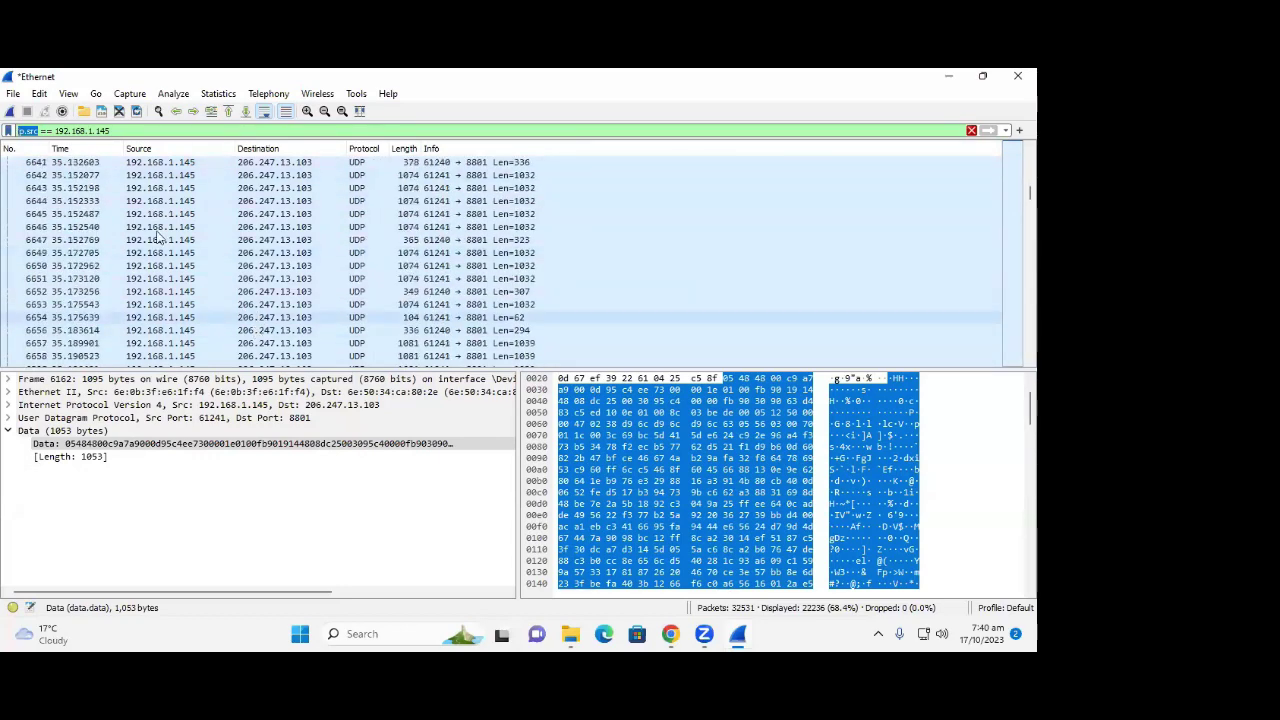
pyautogui.scroll(5, 180, 288)
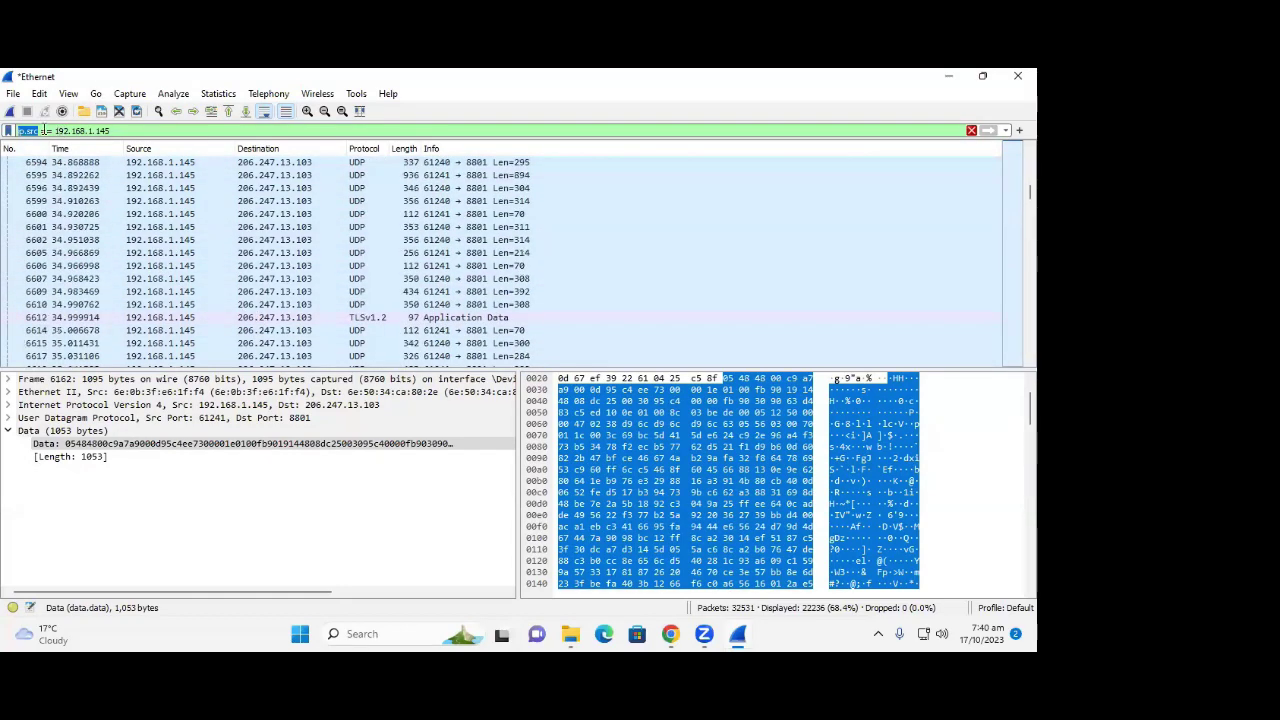
# Clear the ip.src expression from the display filter and apply the empty filter to show all packets
pyautogui.moveTo(107, 131); pyautogui.dragTo(10, 93)
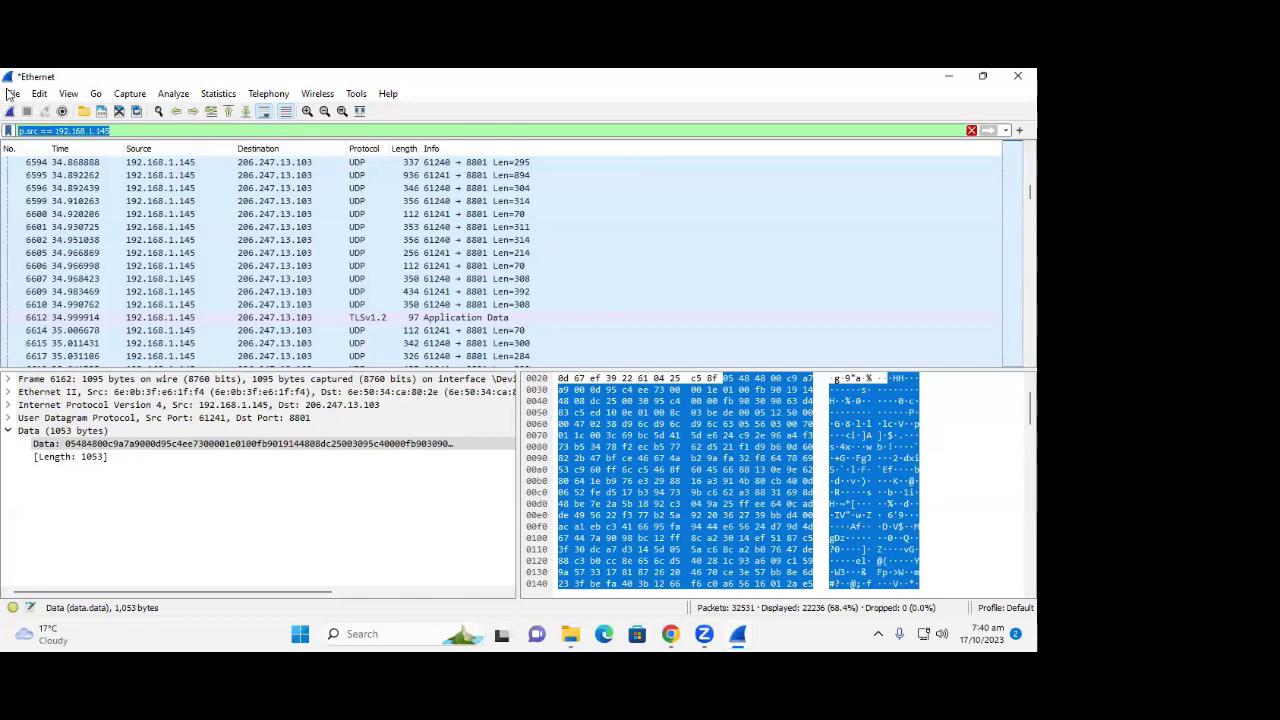
pyautogui.press('BackSpace')
pyautogui.press('Return')
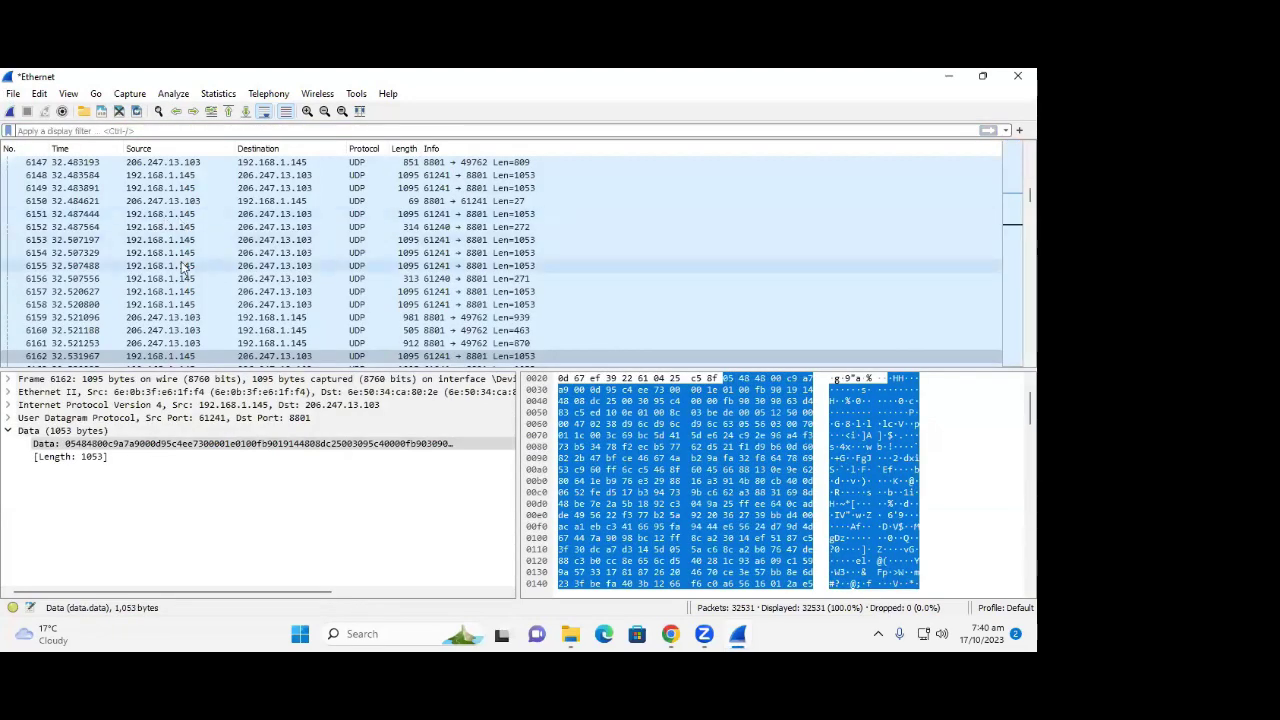
pyautogui.click(175, 218)
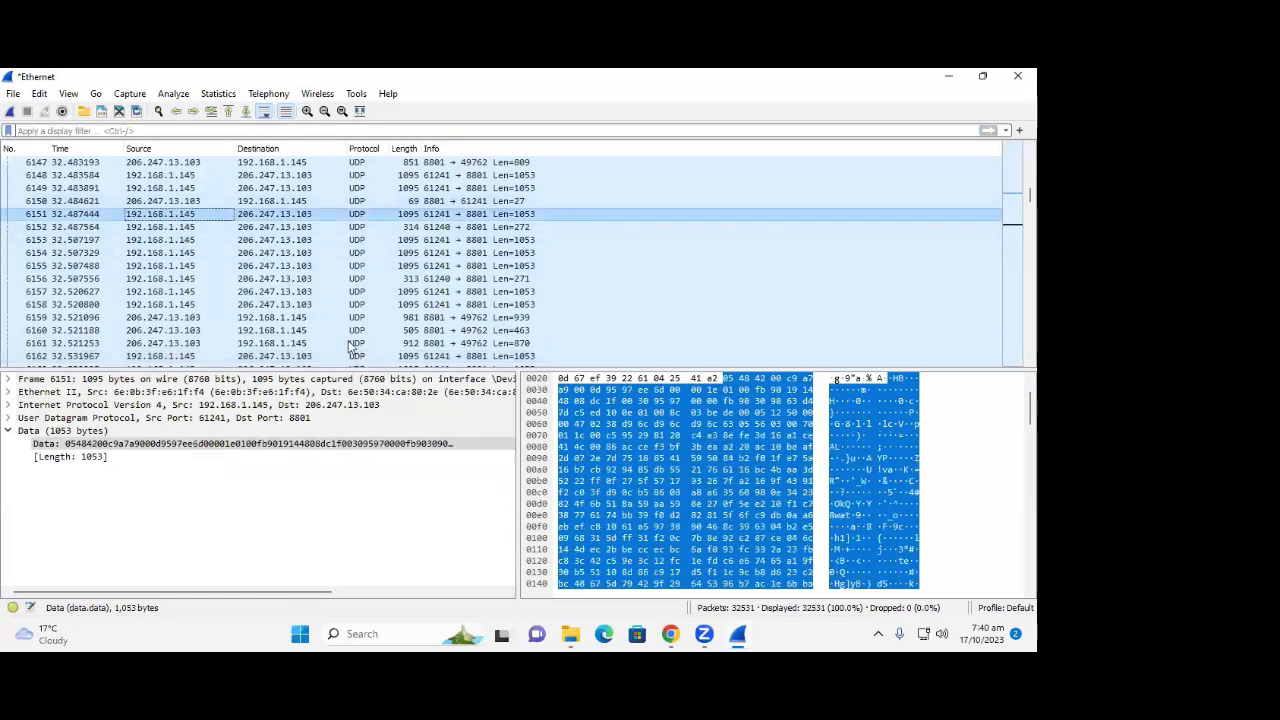
pyautogui.rightClick(172, 214)
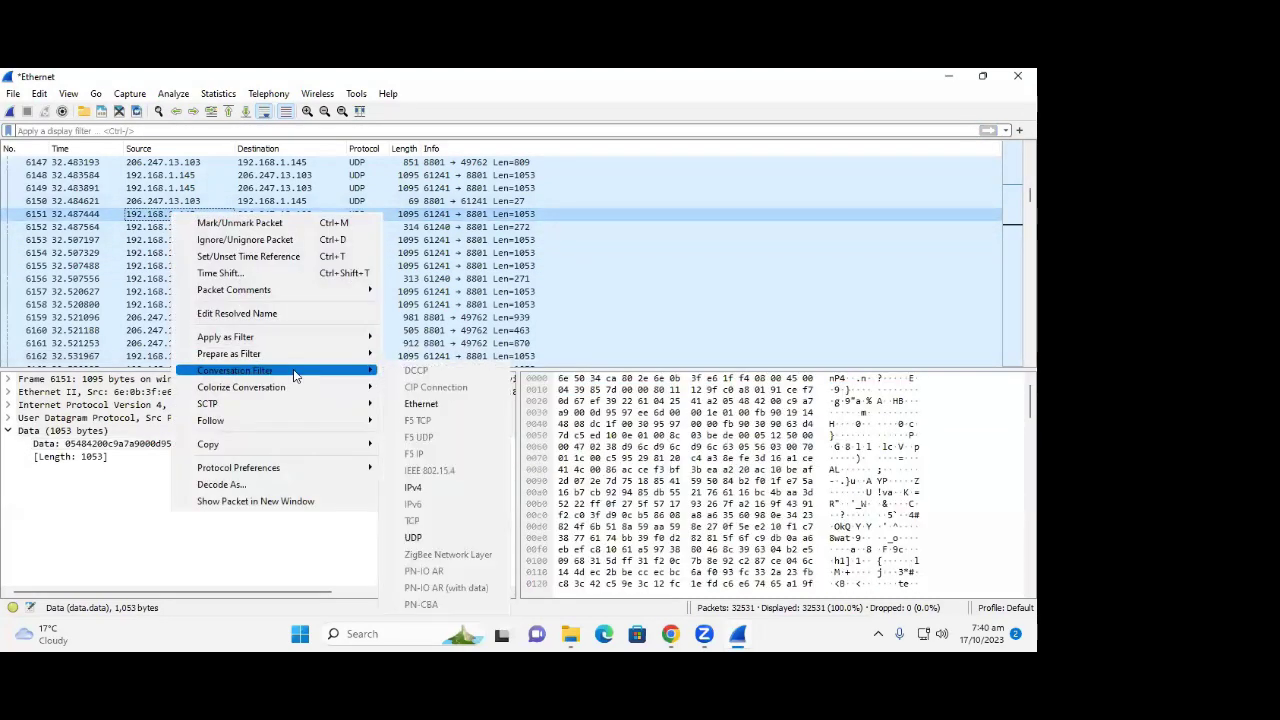
pyautogui.moveTo(317, 338)
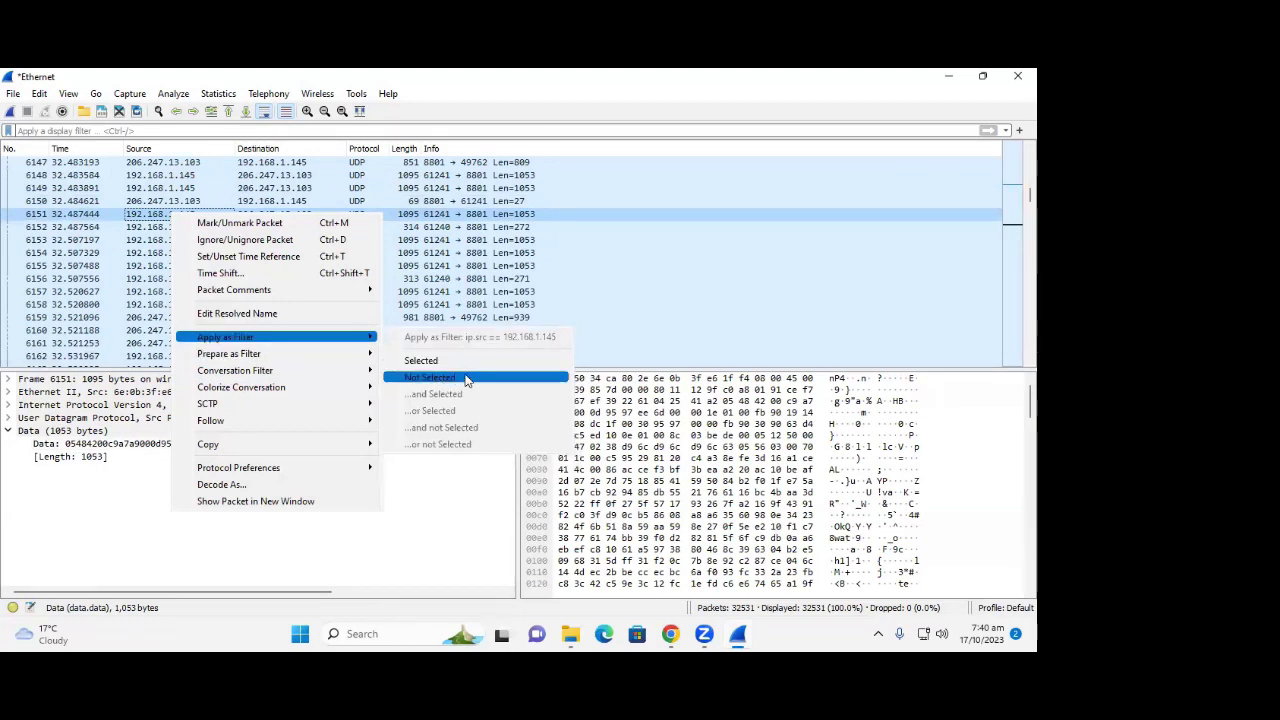
pyautogui.press('Escape')
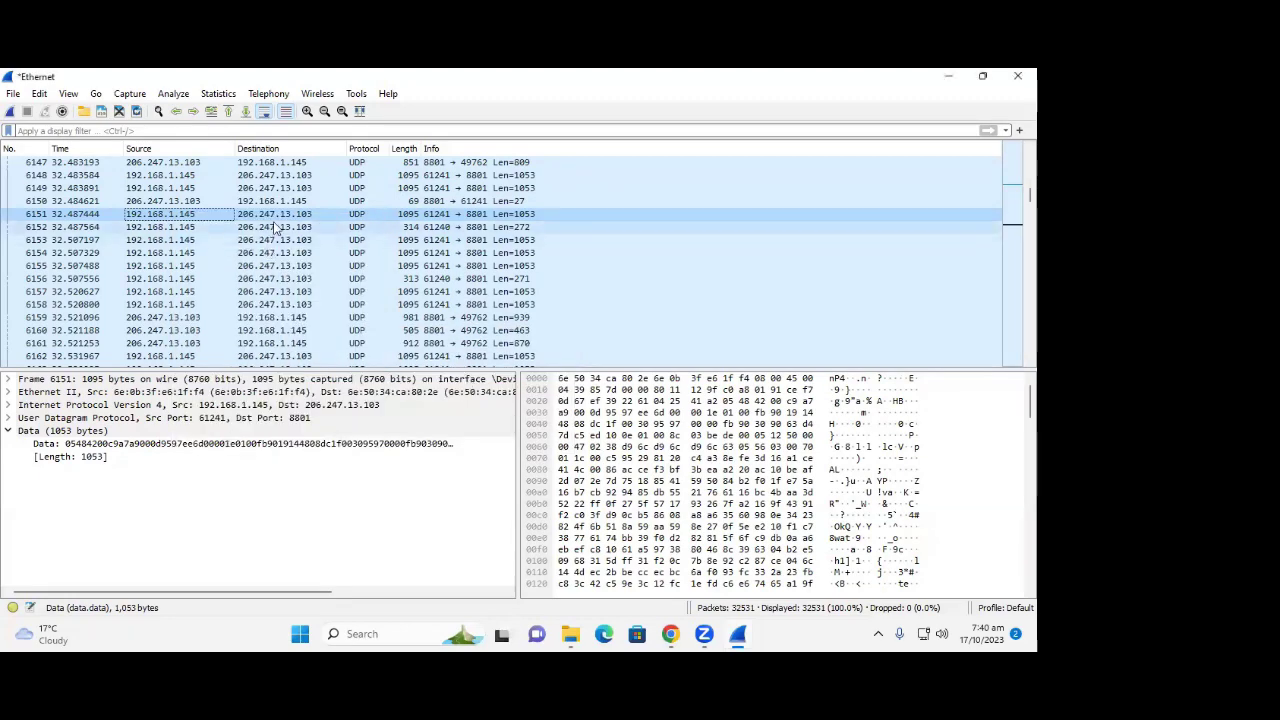
# Apply a UDP conversation filter based on packet 6152, between 192.168.1.145 and 206.247.13.103
pyautogui.click(275, 227)
pyautogui.rightClick(280, 227)
pyautogui.moveTo(405, 353)
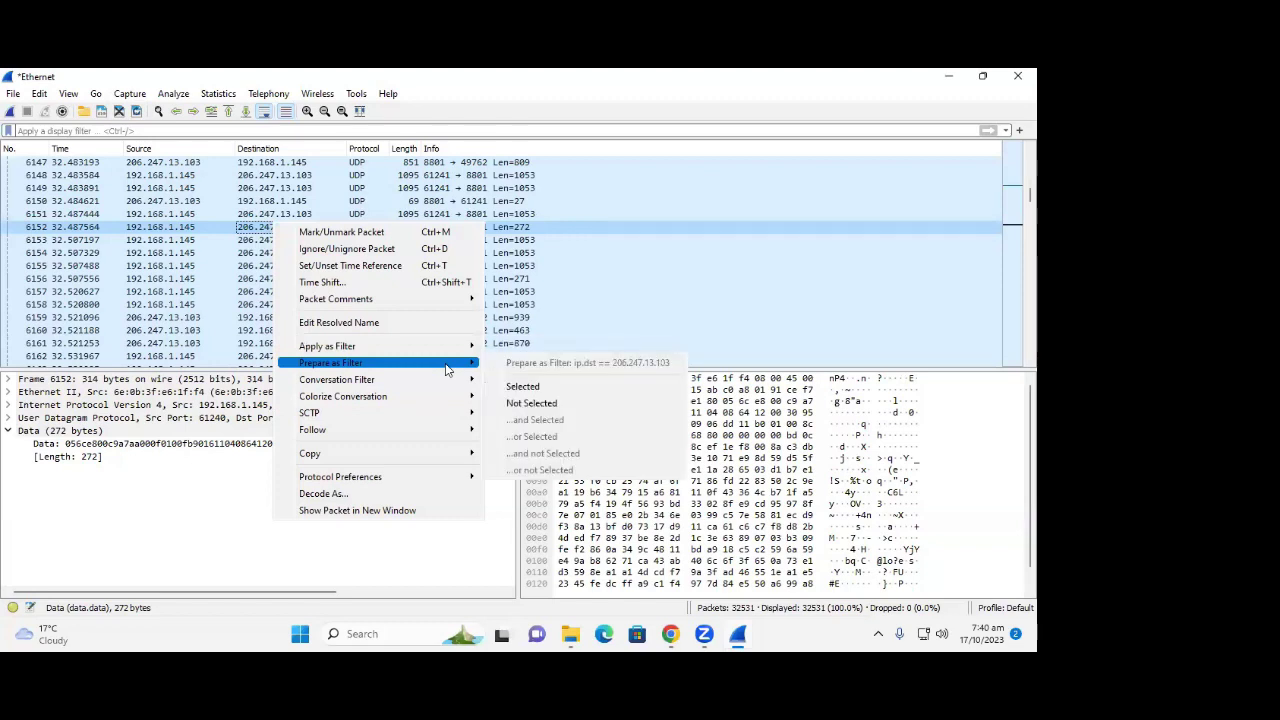
pyautogui.moveTo(398, 387)
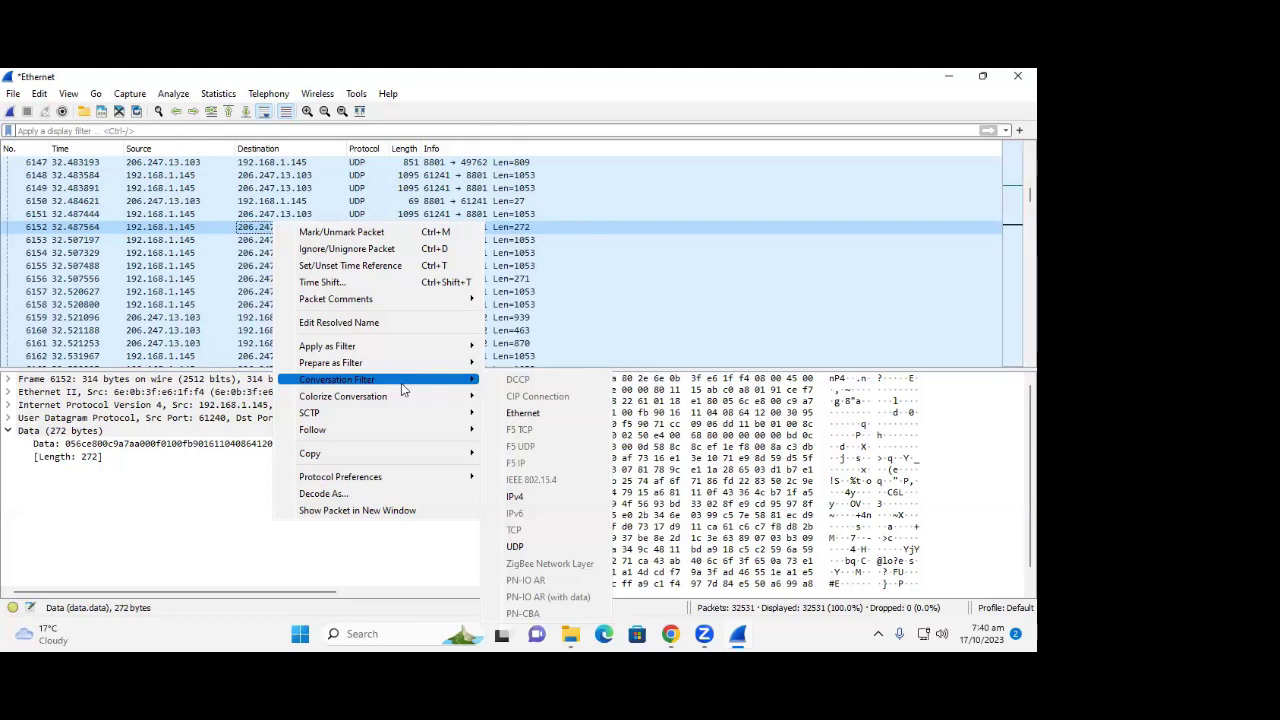
pyautogui.click(518, 547)
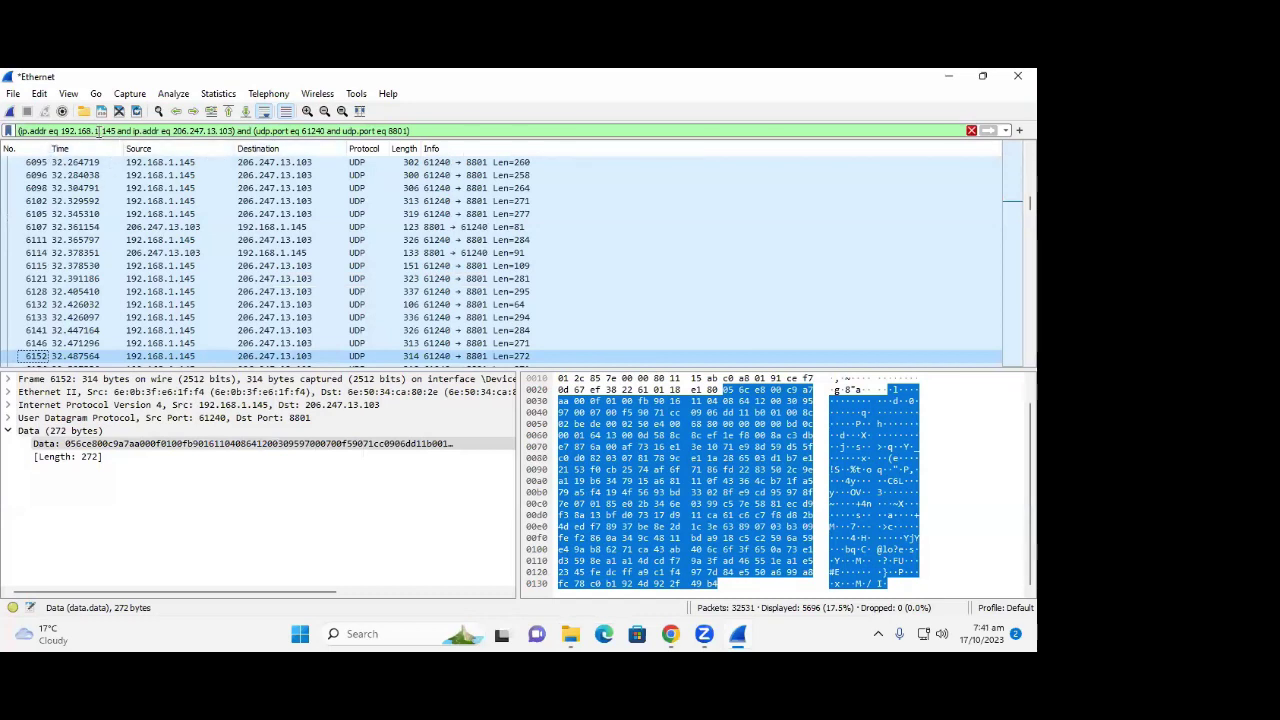
# Highlight UDP ports 61240 and 8801 in the conversation filter and examine the ports of the filtered packets
pyautogui.doubleClick(316, 131)
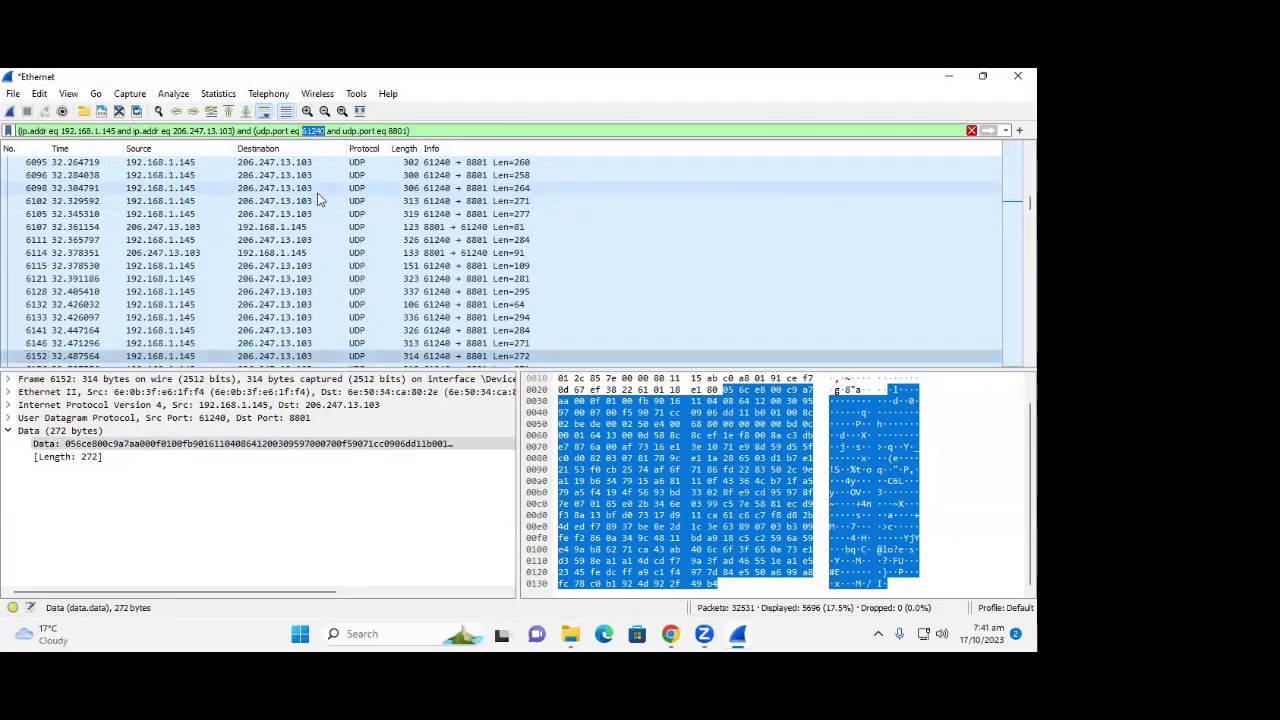
pyautogui.doubleClick(398, 131)
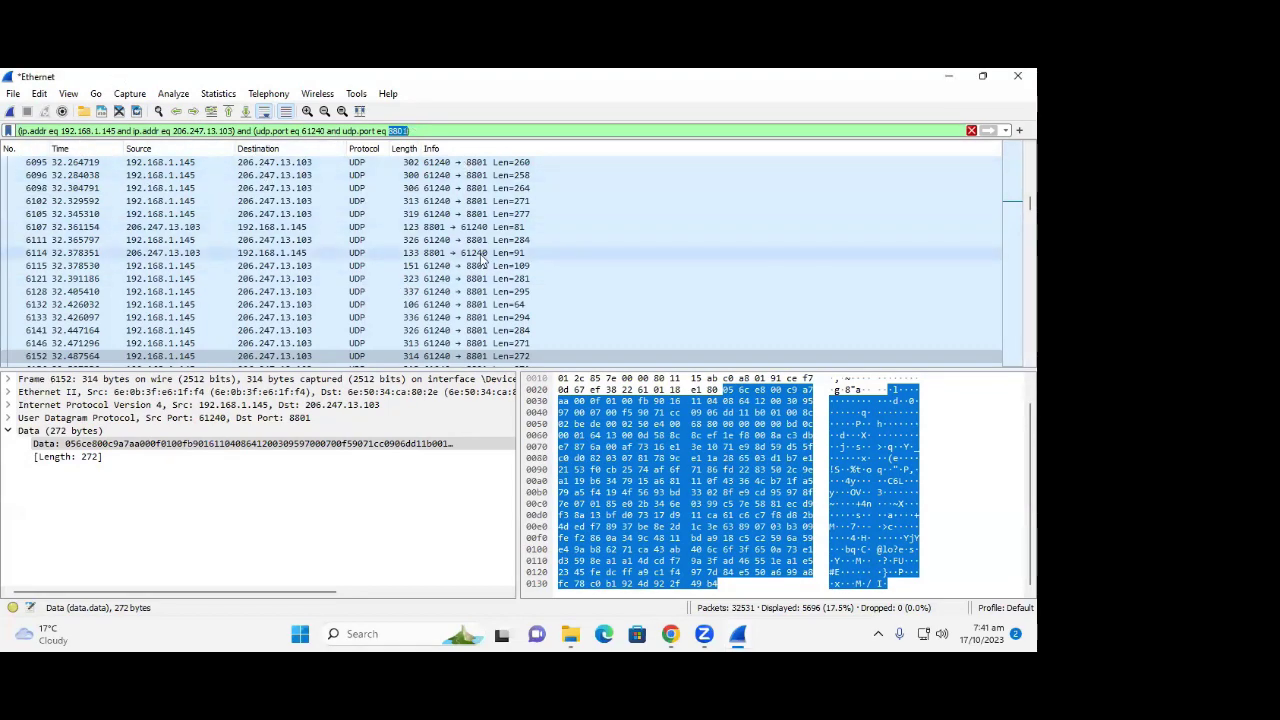
pyautogui.scroll(-15, 479, 254)
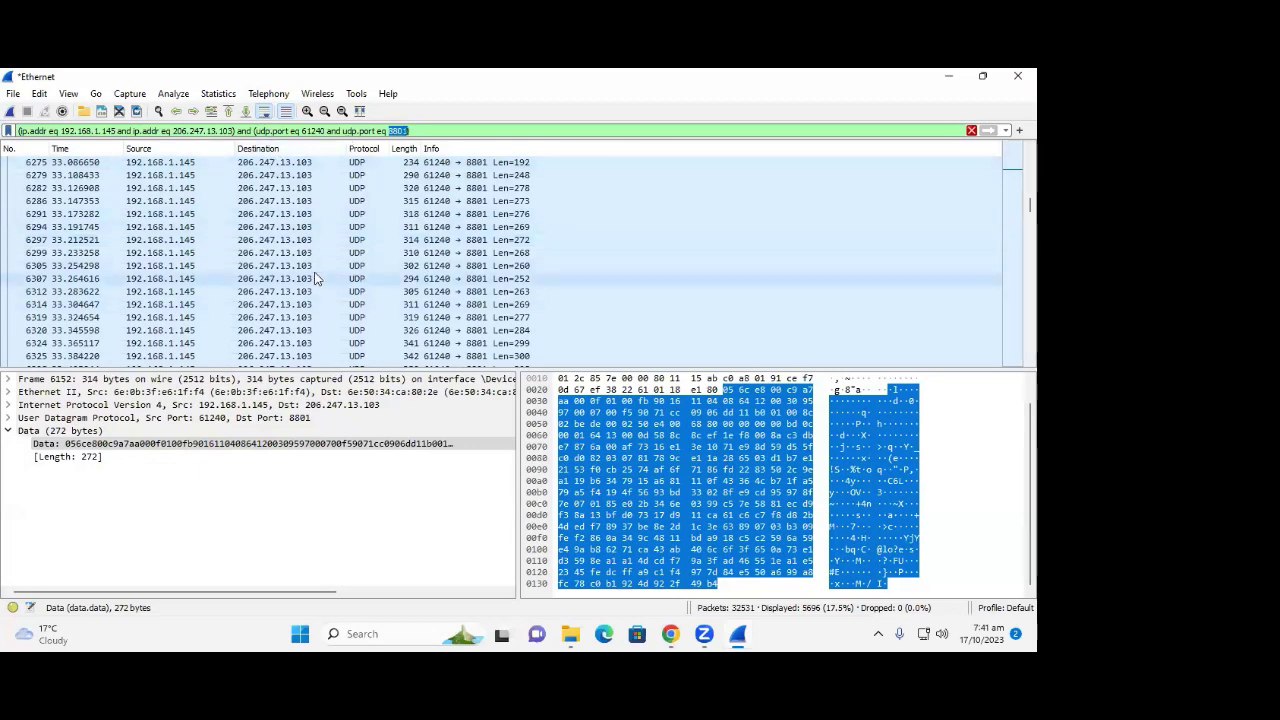
# Colorize the UDP conversation of packet 6297 in light cyan
pyautogui.rightClick(267, 247)
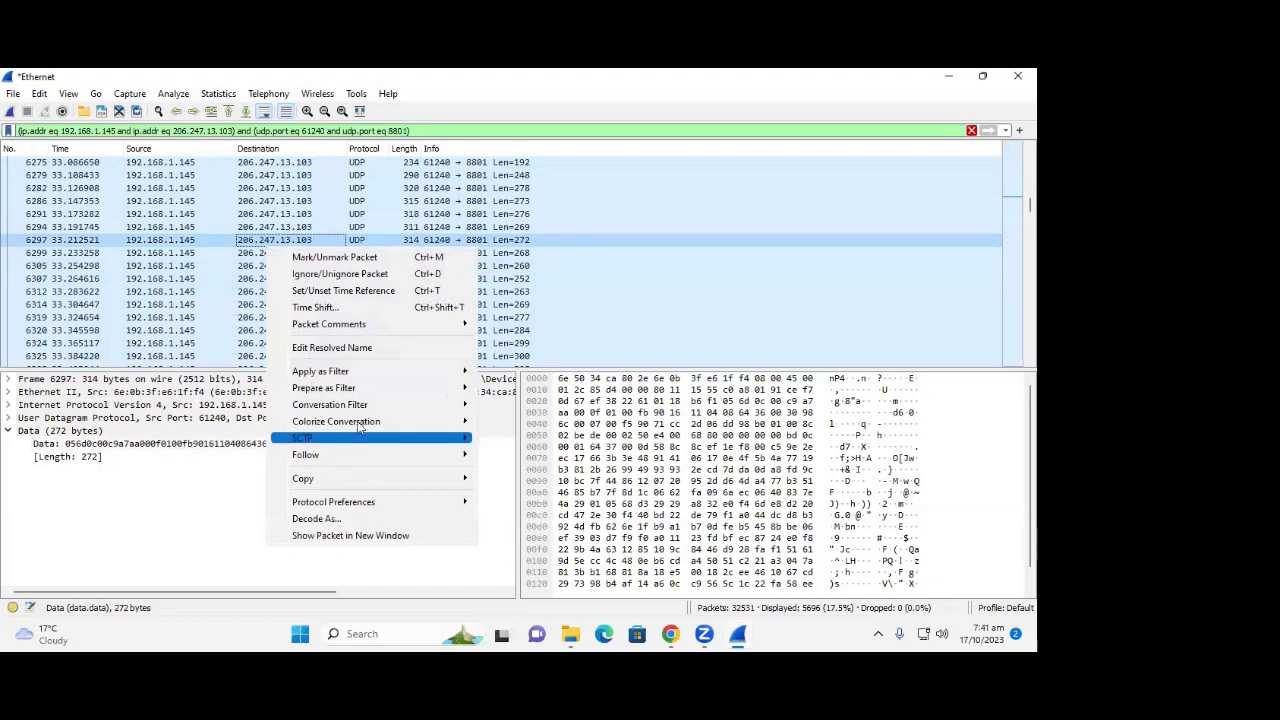
pyautogui.moveTo(383, 413)
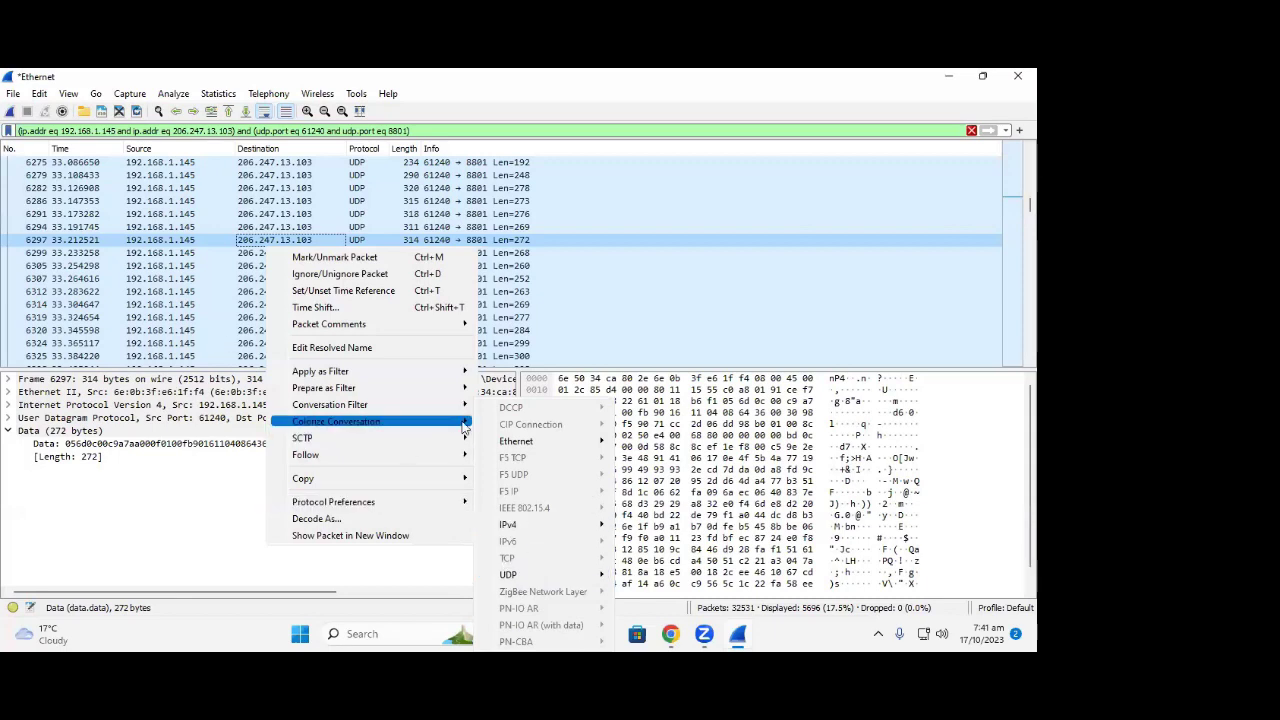
pyautogui.moveTo(519, 580)
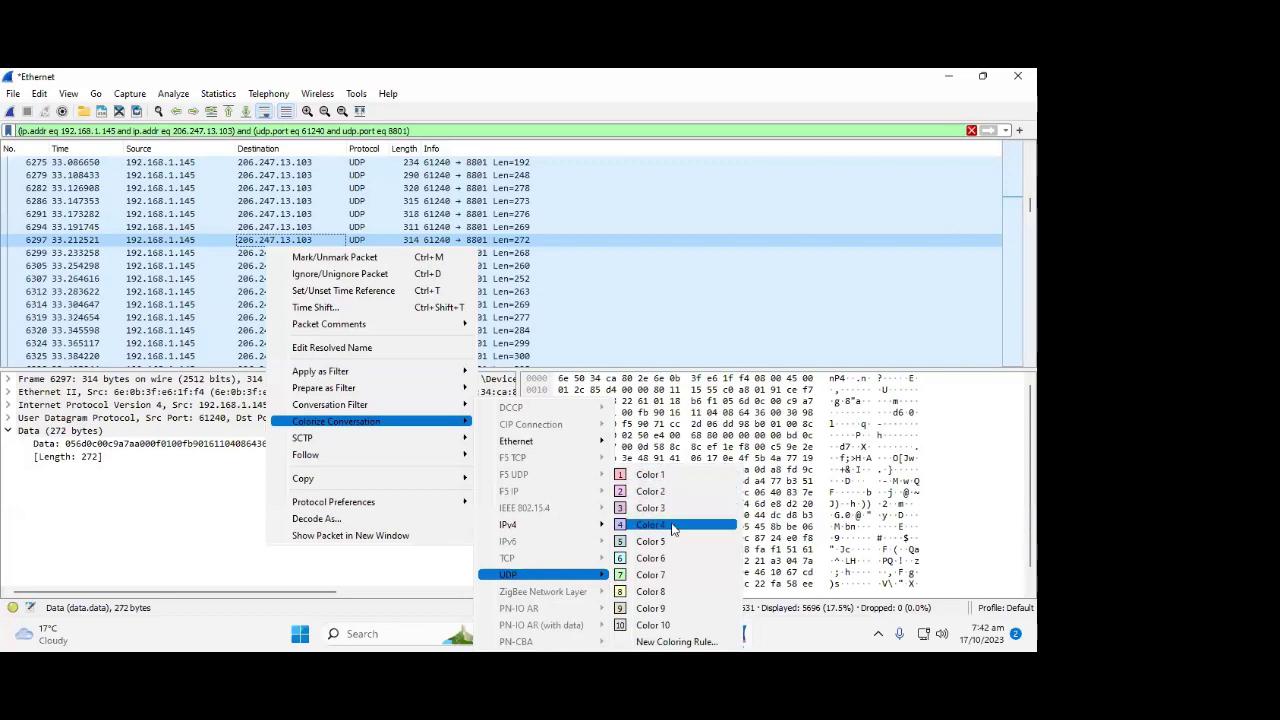
pyautogui.click(703, 249)
# Clear the UDP conversation expression from the display filter and apply the empty filter to show all packets
pyautogui.moveTo(412, 130); pyautogui.dragTo(6, 82)
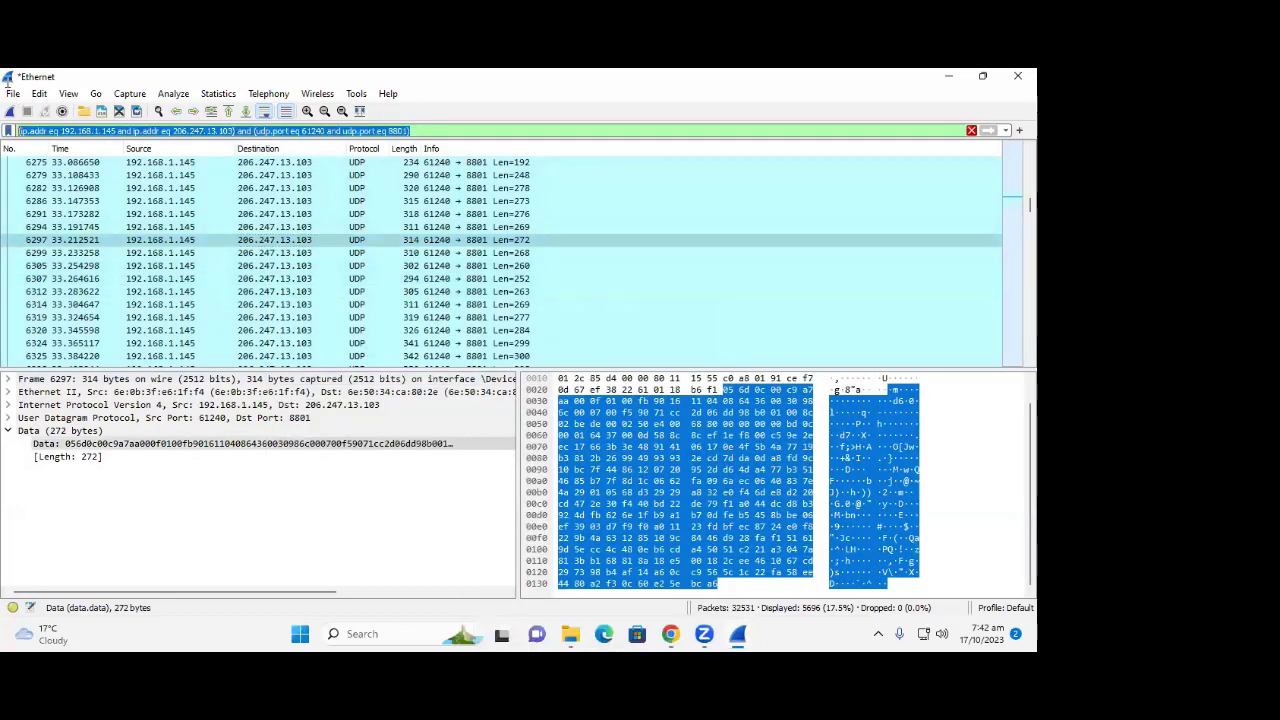
pyautogui.press('BackSpace')
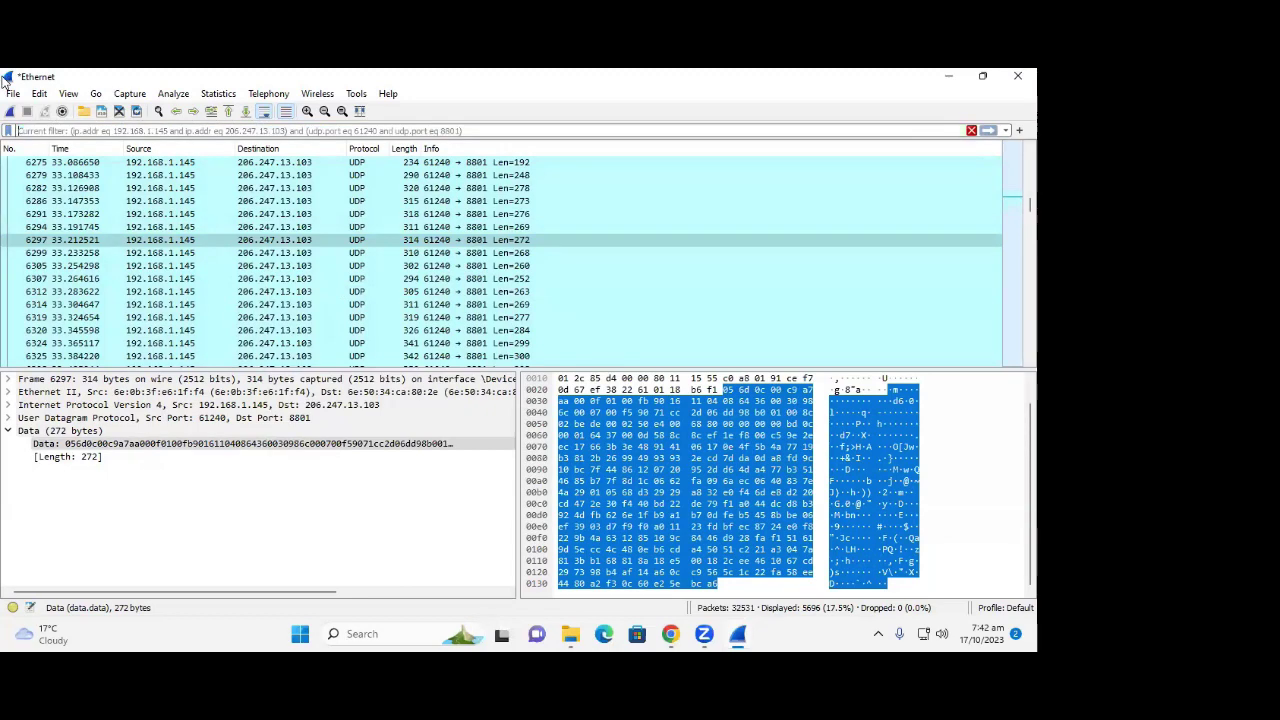
pyautogui.press('Return')
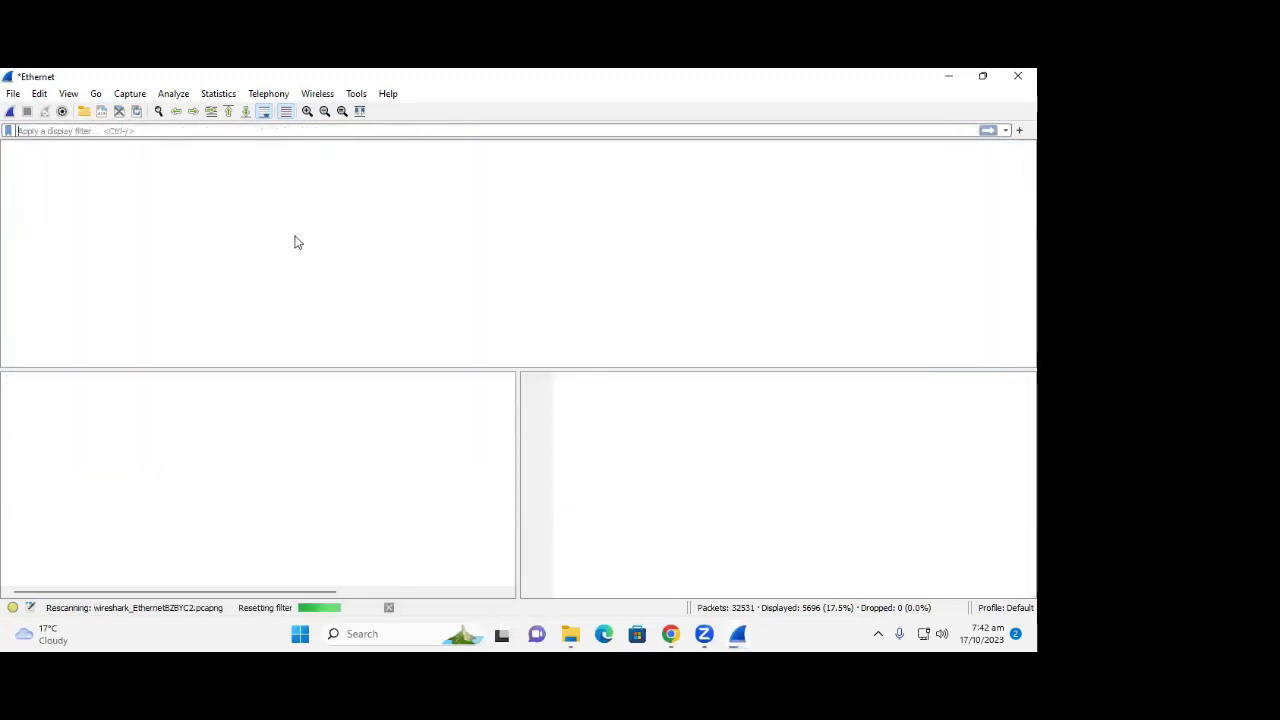
# Colorize the UDP conversation of packet 6455 with Color 8 and check its highlighted packets in the list
pyautogui.scroll(-20, 375, 325)
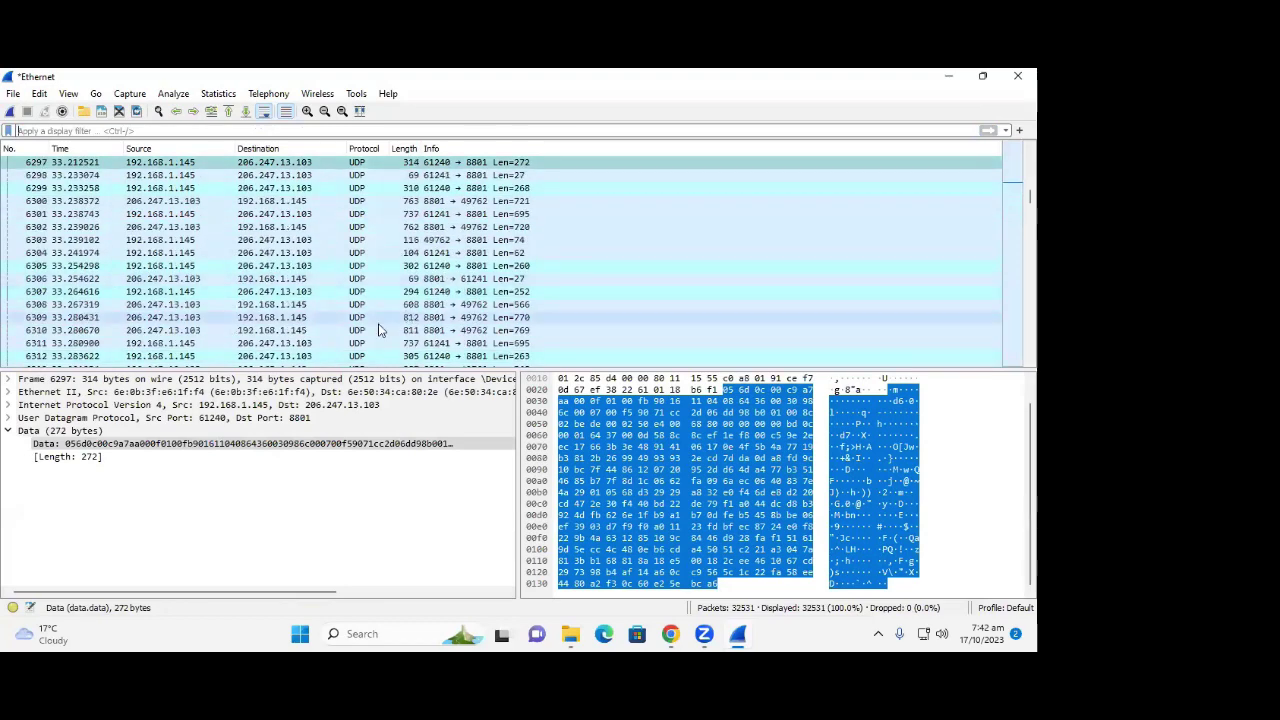
pyautogui.scroll(-20, 372, 322)
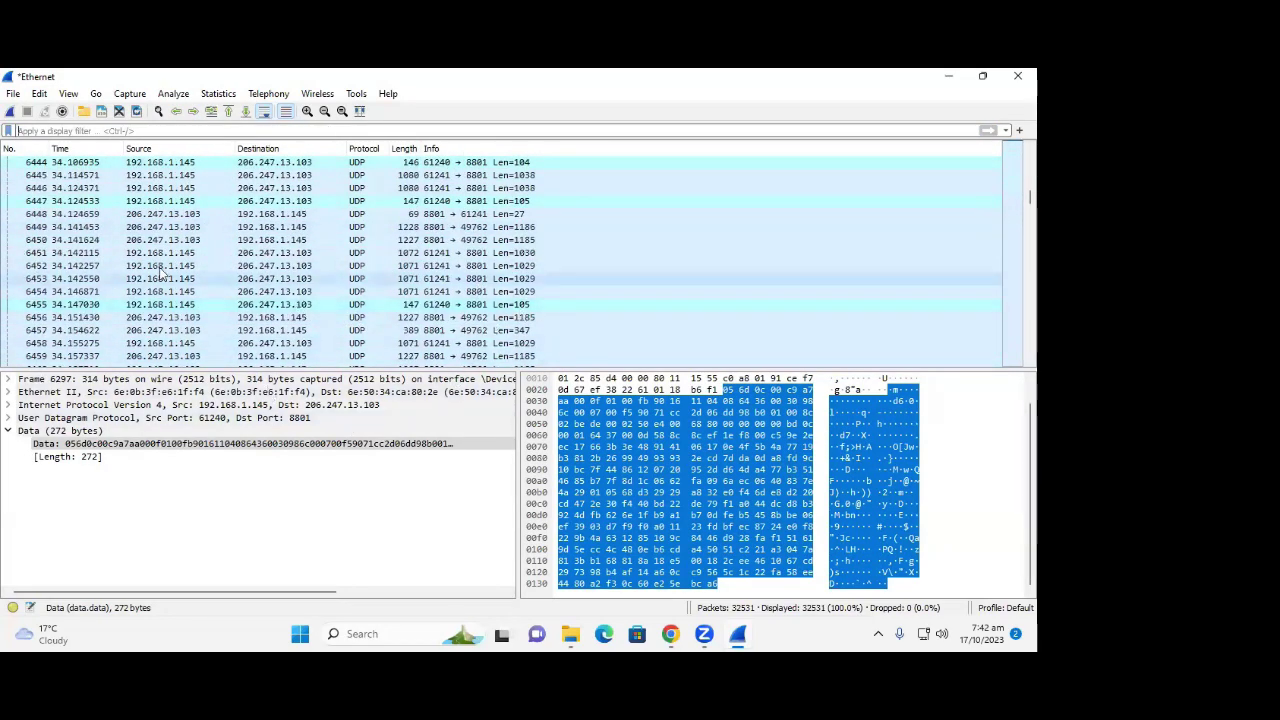
pyautogui.click(281, 311)
pyautogui.rightClick(282, 311)
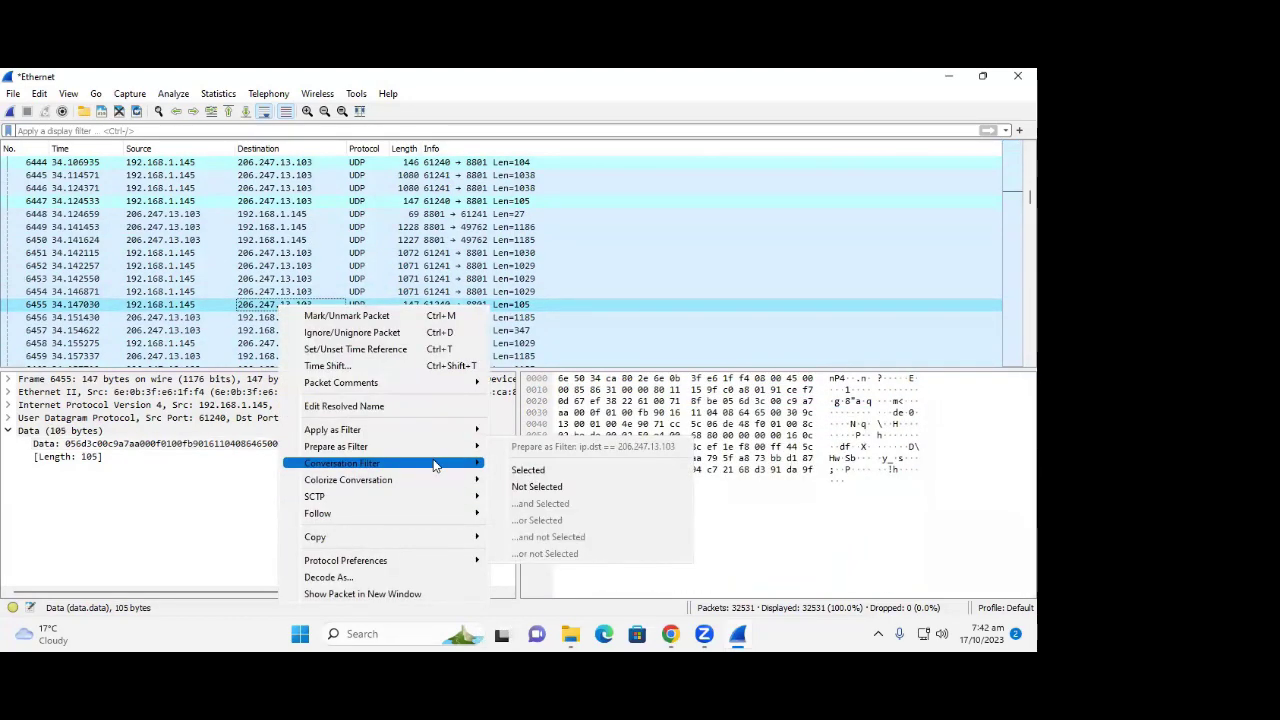
pyautogui.moveTo(422, 489)
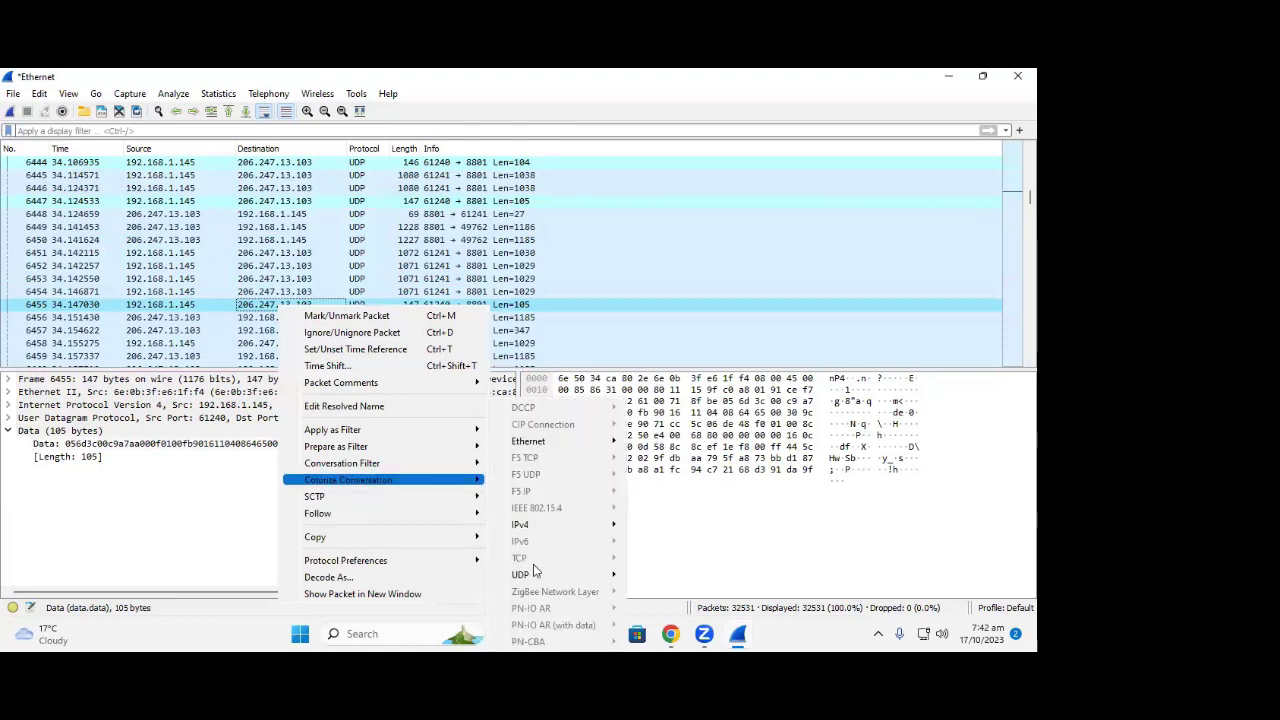
pyautogui.moveTo(550, 575)
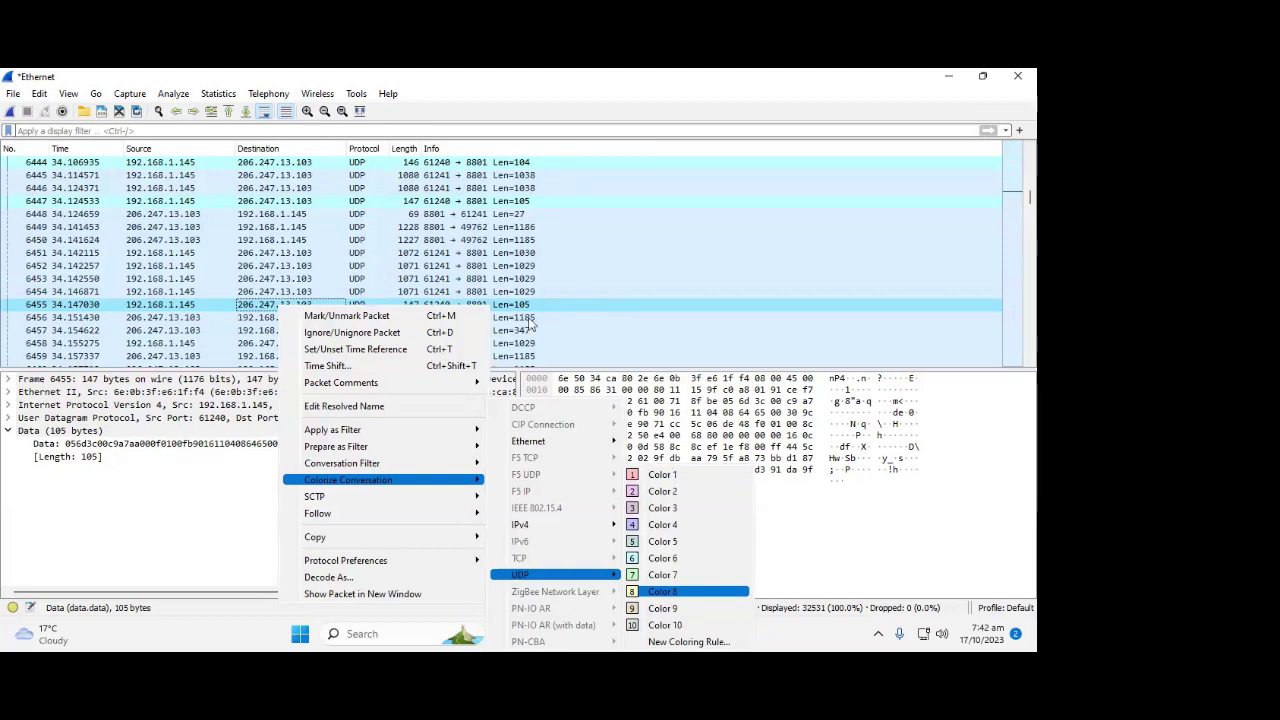
pyautogui.click(680, 591)
pyautogui.scroll(9, 400, 250)
pyautogui.scroll(-12, 236, 216)
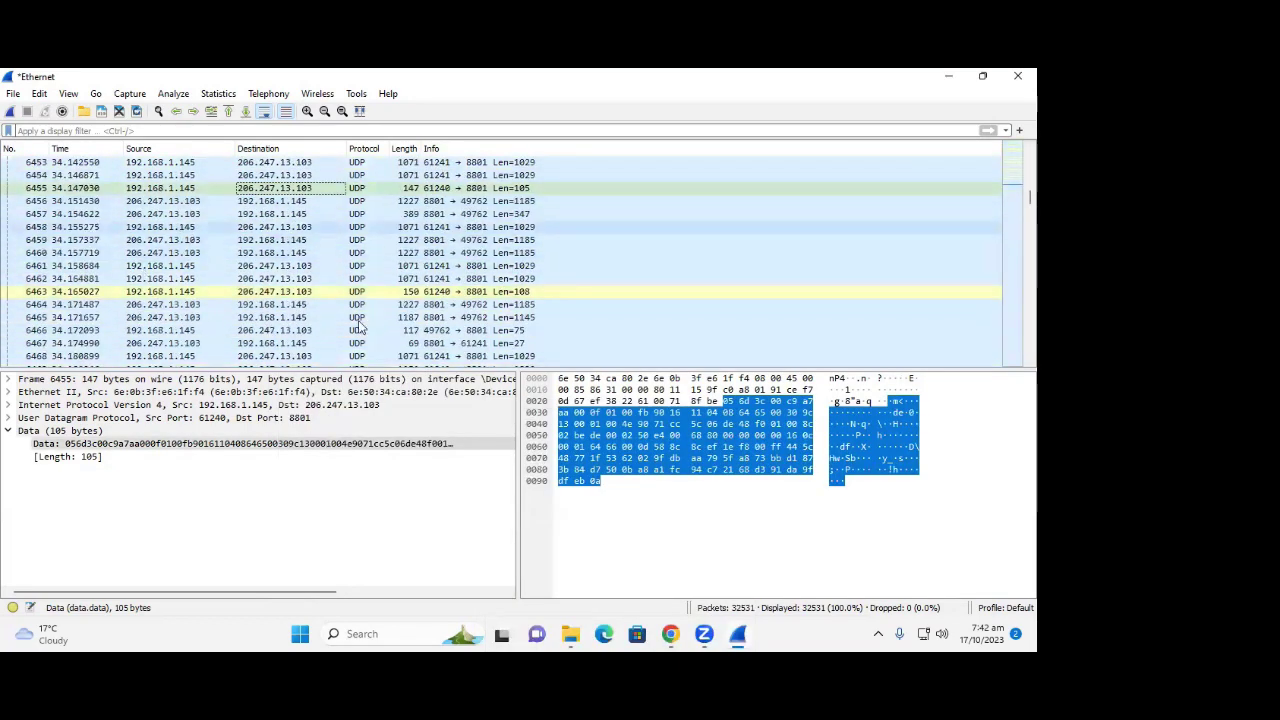
# Follow the UDP stream of packet 6463 and read through the beginning of the conversation data
pyautogui.click(273, 293)
pyautogui.rightClick(275, 294)
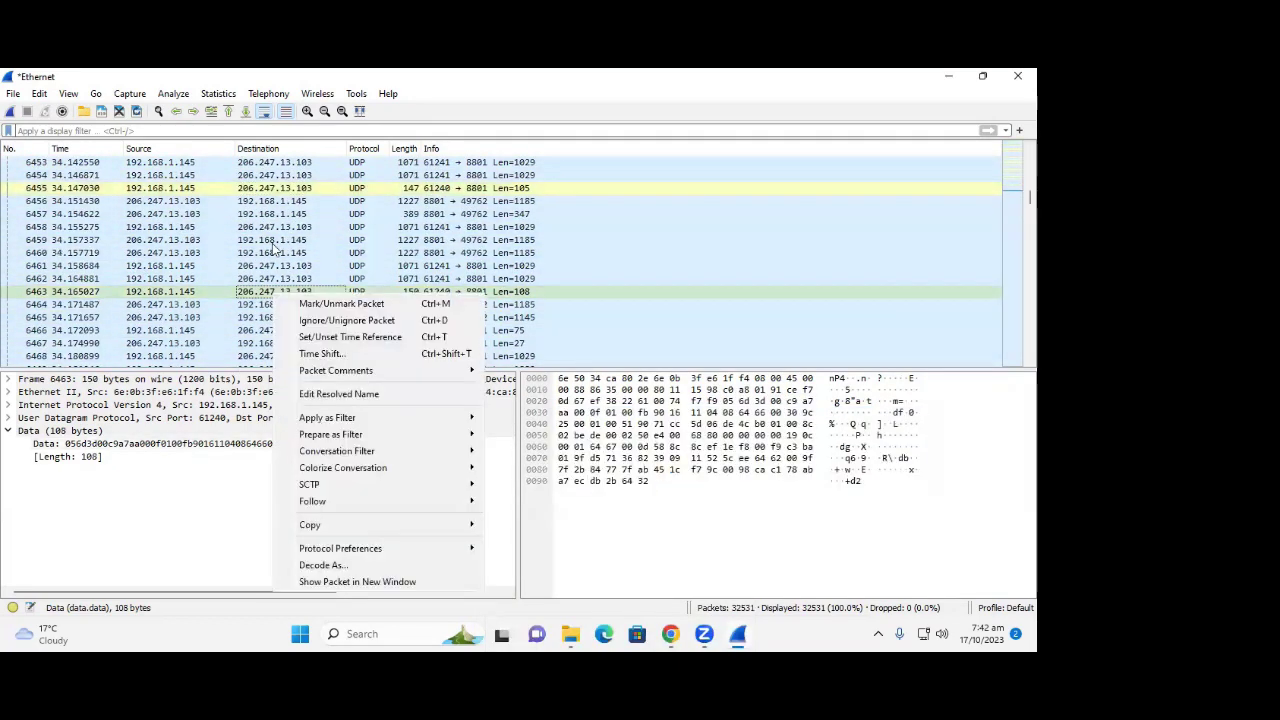
pyautogui.moveTo(436, 512)
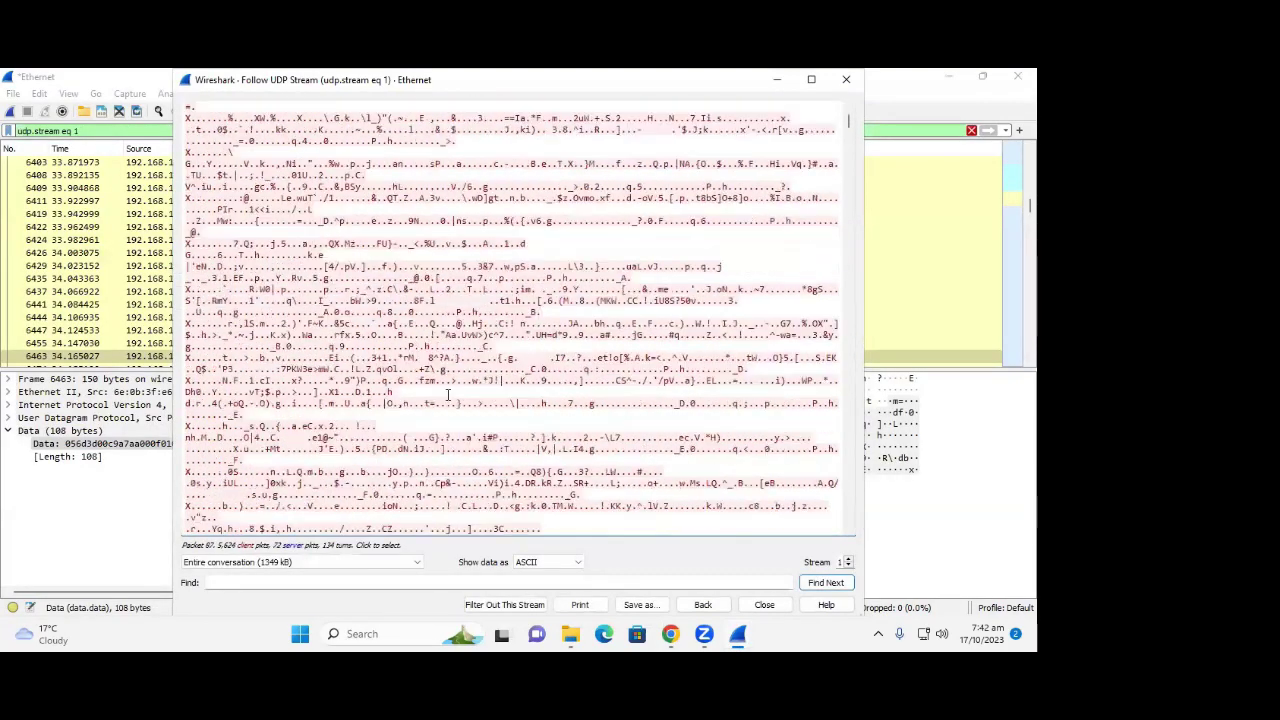
pyautogui.scroll(-10, 441, 394)
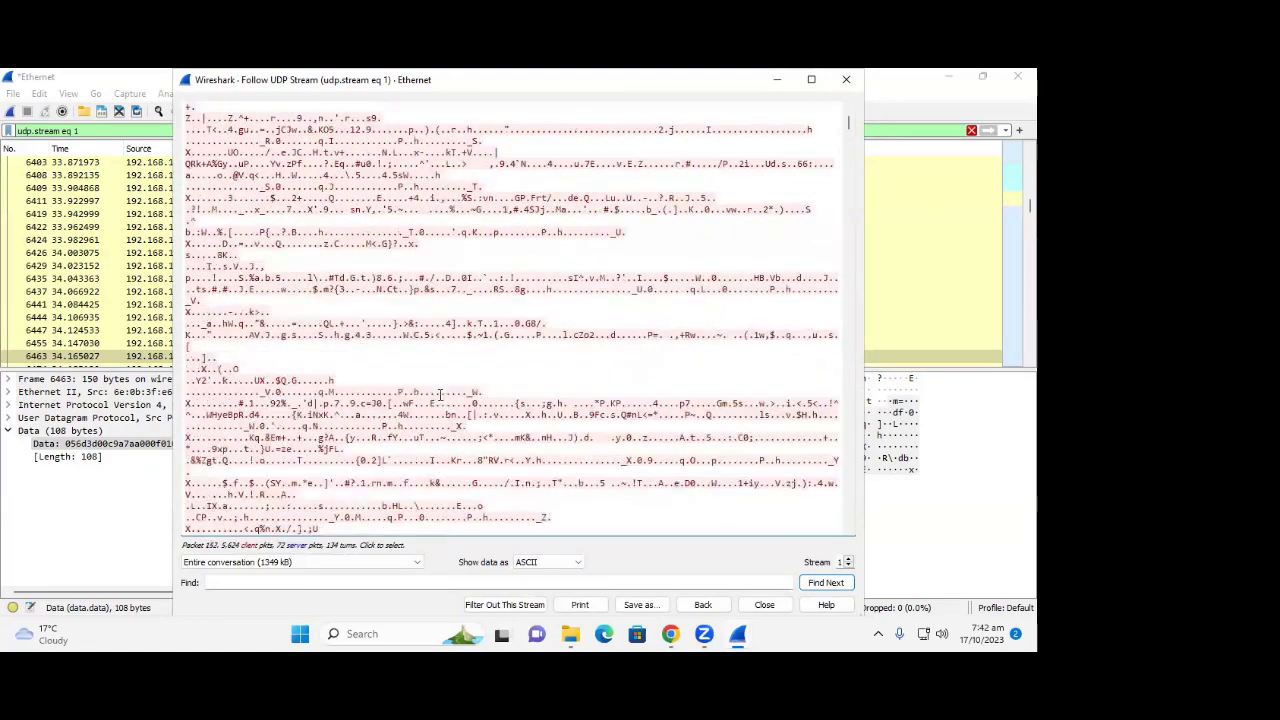
pyautogui.scroll(-6, 439, 395)
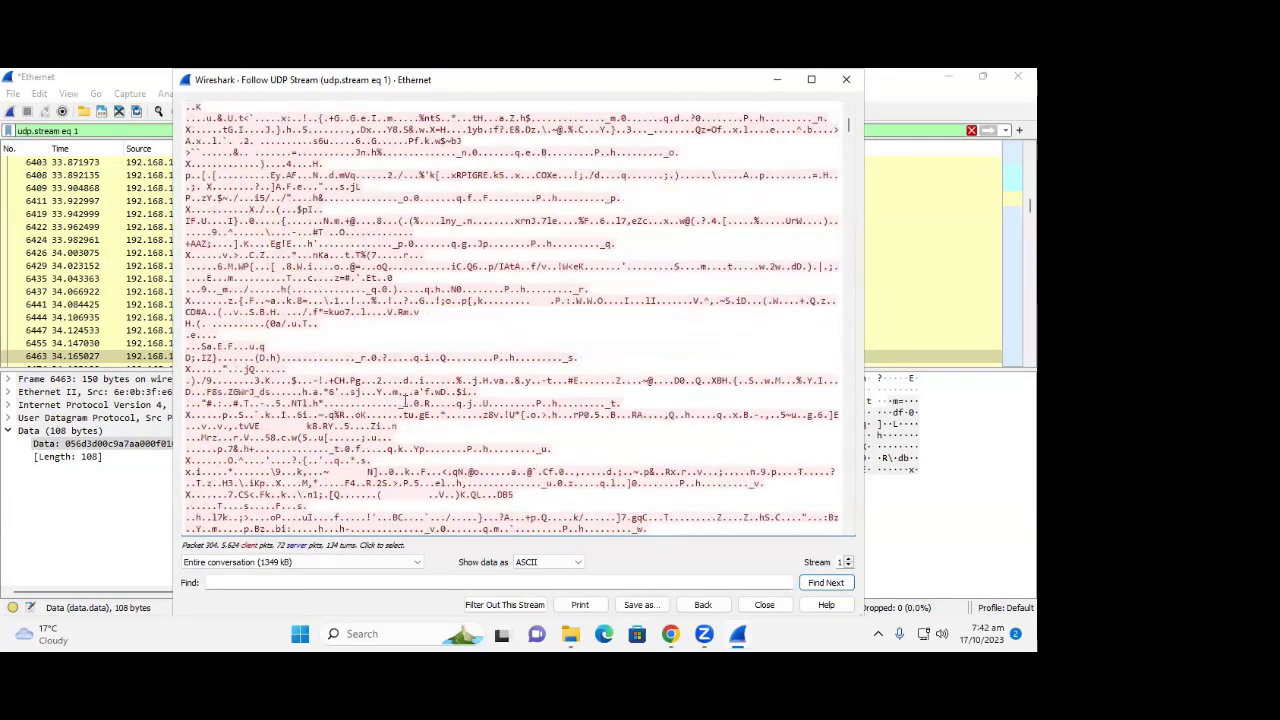
pyautogui.rightClick(402, 398)
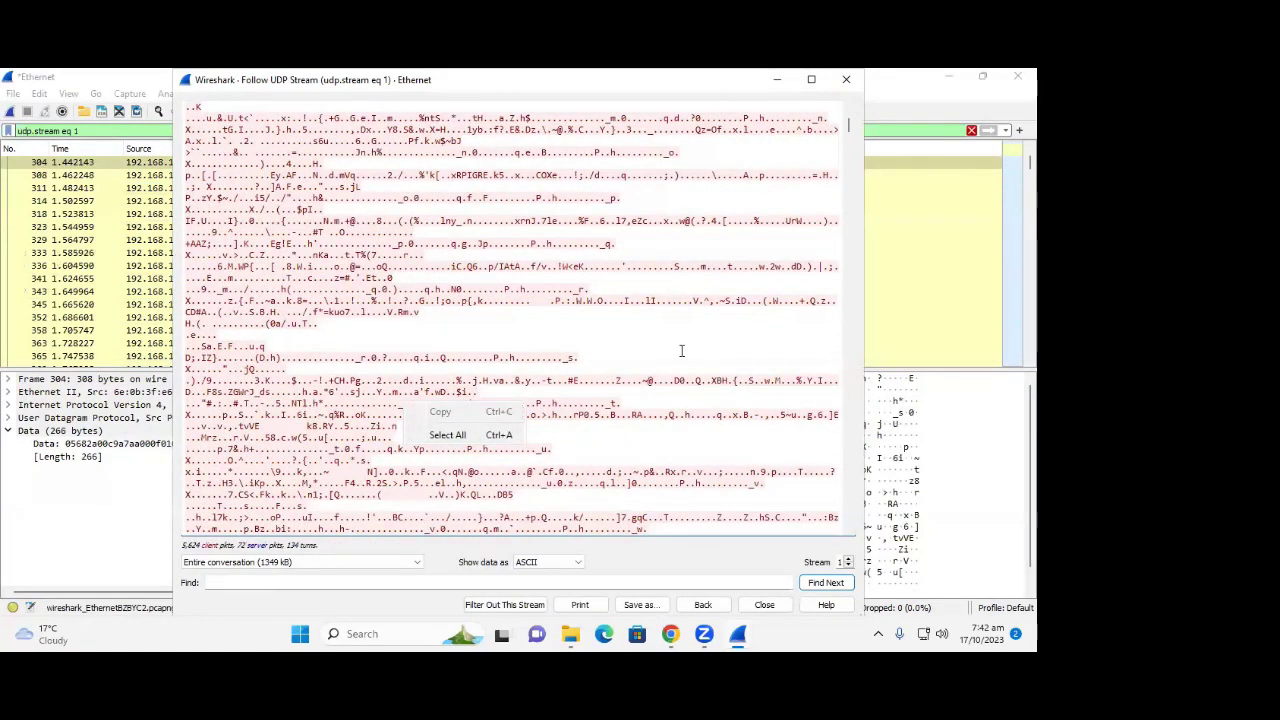
pyautogui.scroll(-6, 672, 400)
pyautogui.scroll(-8, 665, 448)
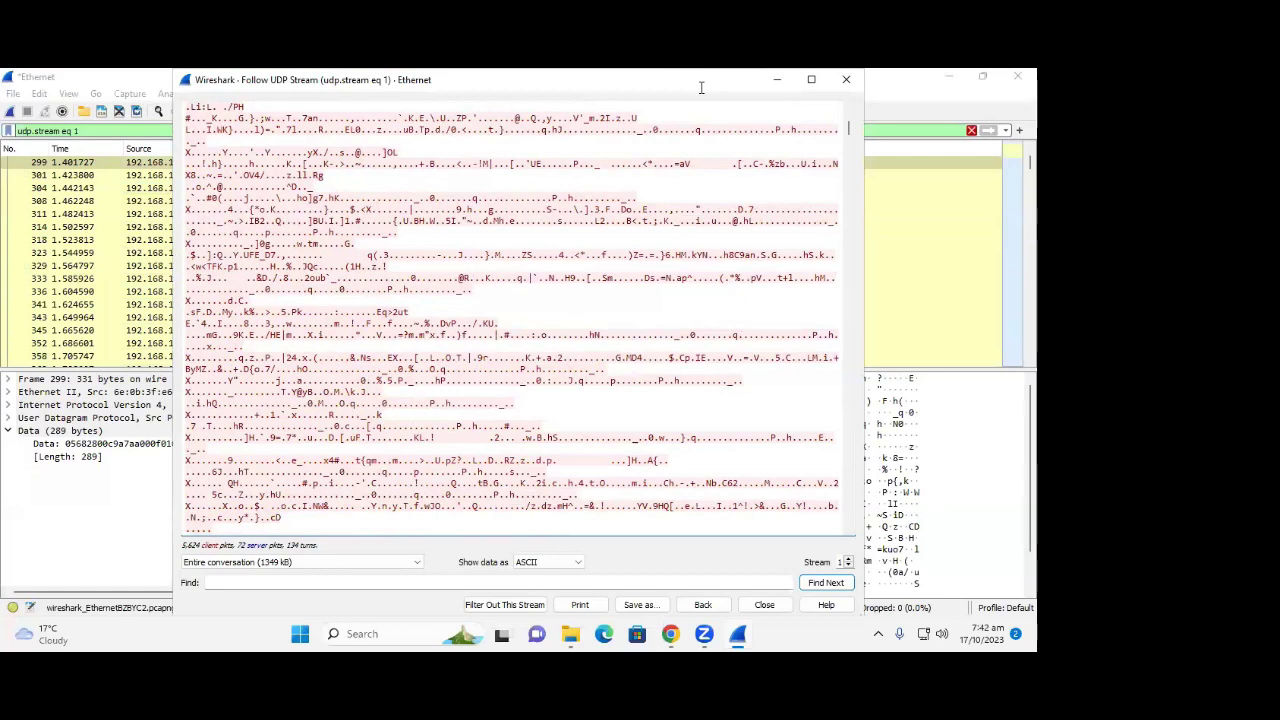
# Examine the end of the UDP stream's ASCII data, highlight parts of it, and close the stream window
pyautogui.moveTo(629, 80); pyautogui.dragTo(539, 102)
pyautogui.moveTo(759, 156); pyautogui.dragTo(759, 243)
pyautogui.moveTo(742, 296); pyautogui.dragTo(748, 528)
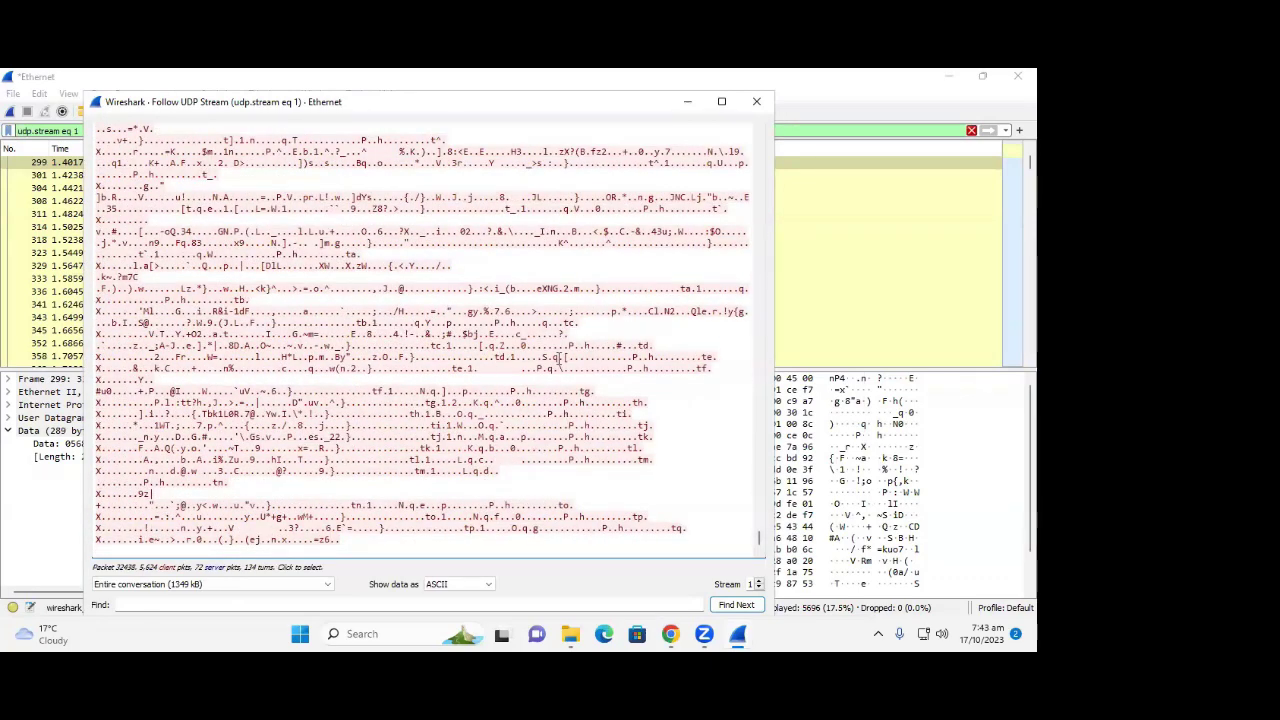
pyautogui.scroll(-10, 608, 368)
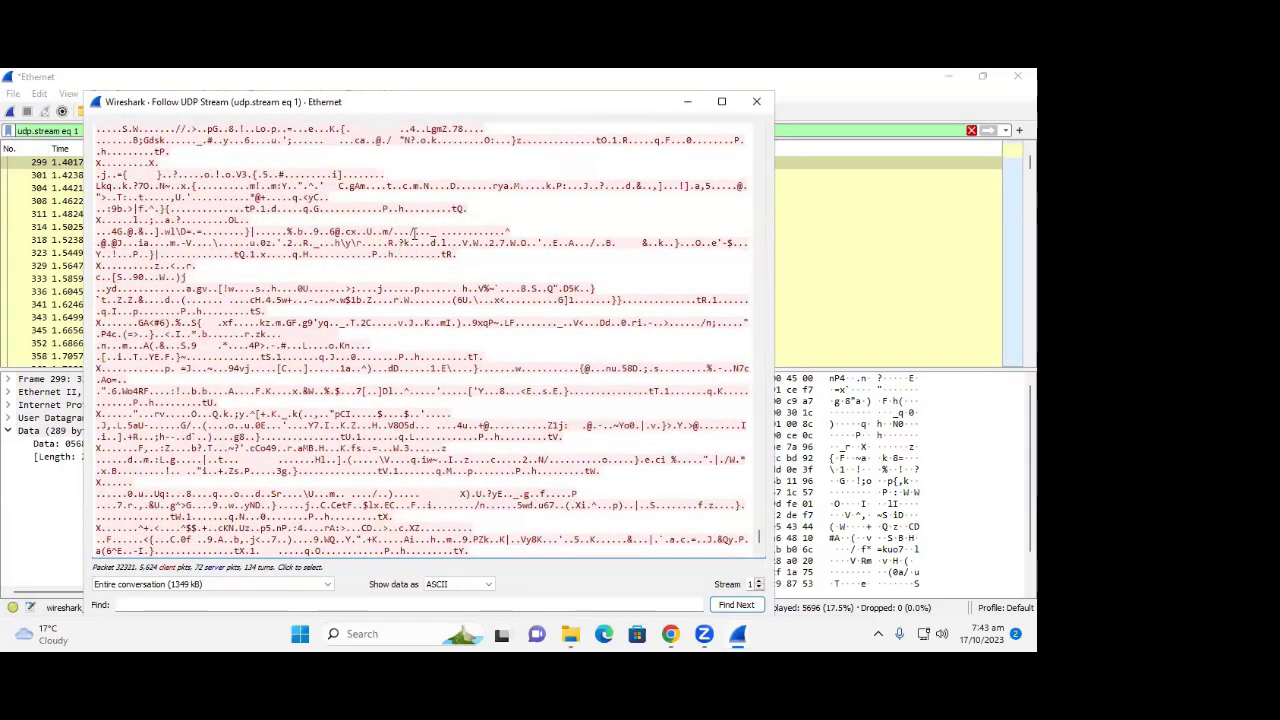
pyautogui.click(403, 240)
pyautogui.moveTo(403, 242); pyautogui.dragTo(745, 243)
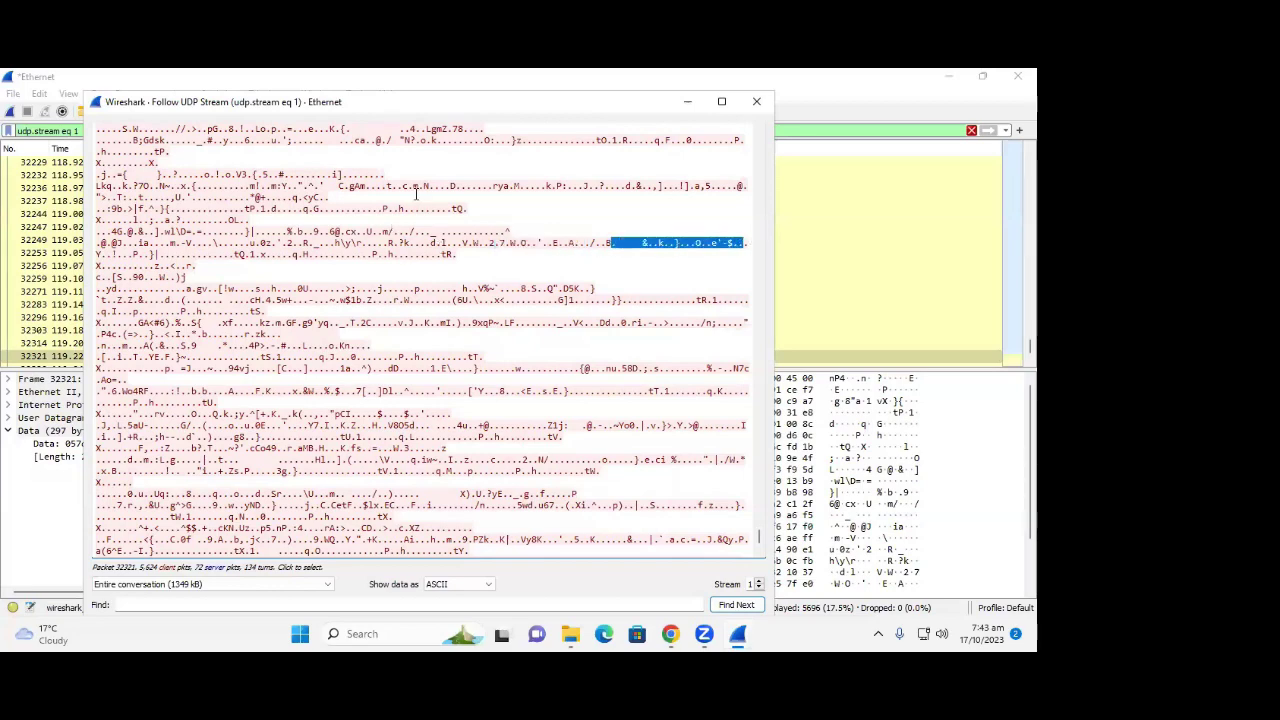
pyautogui.click(494, 195)
pyautogui.click(757, 101)
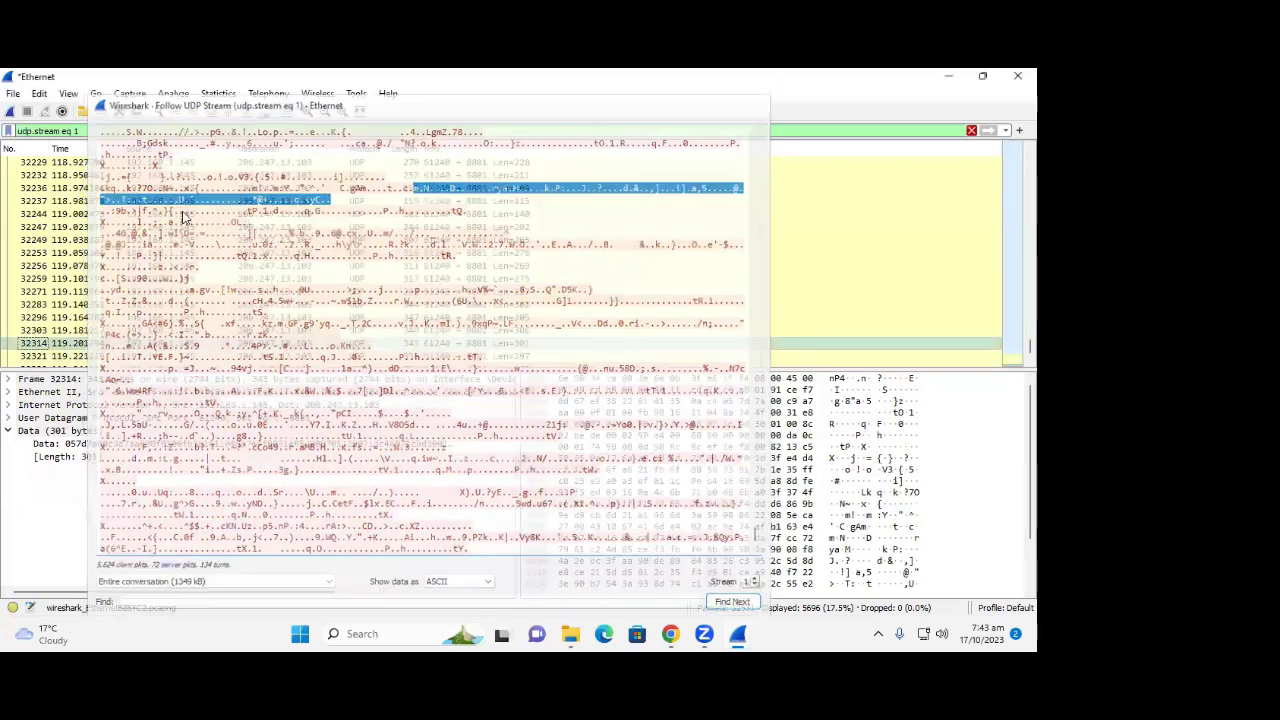
# Copy the summary of packet 32478 near the end of the filtered stream as text
pyautogui.scroll(-10, 214, 271)
pyautogui.scroll(-2, 256, 313)
pyautogui.click(268, 293)
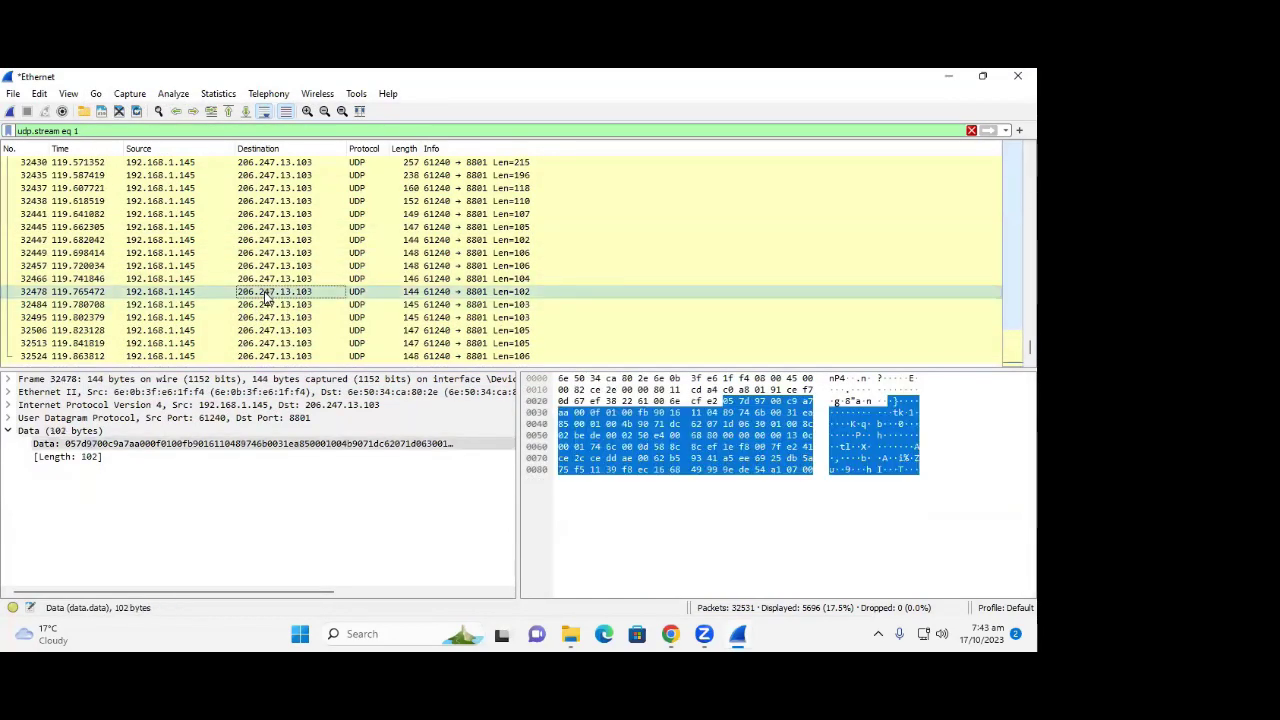
pyautogui.rightClick(268, 293)
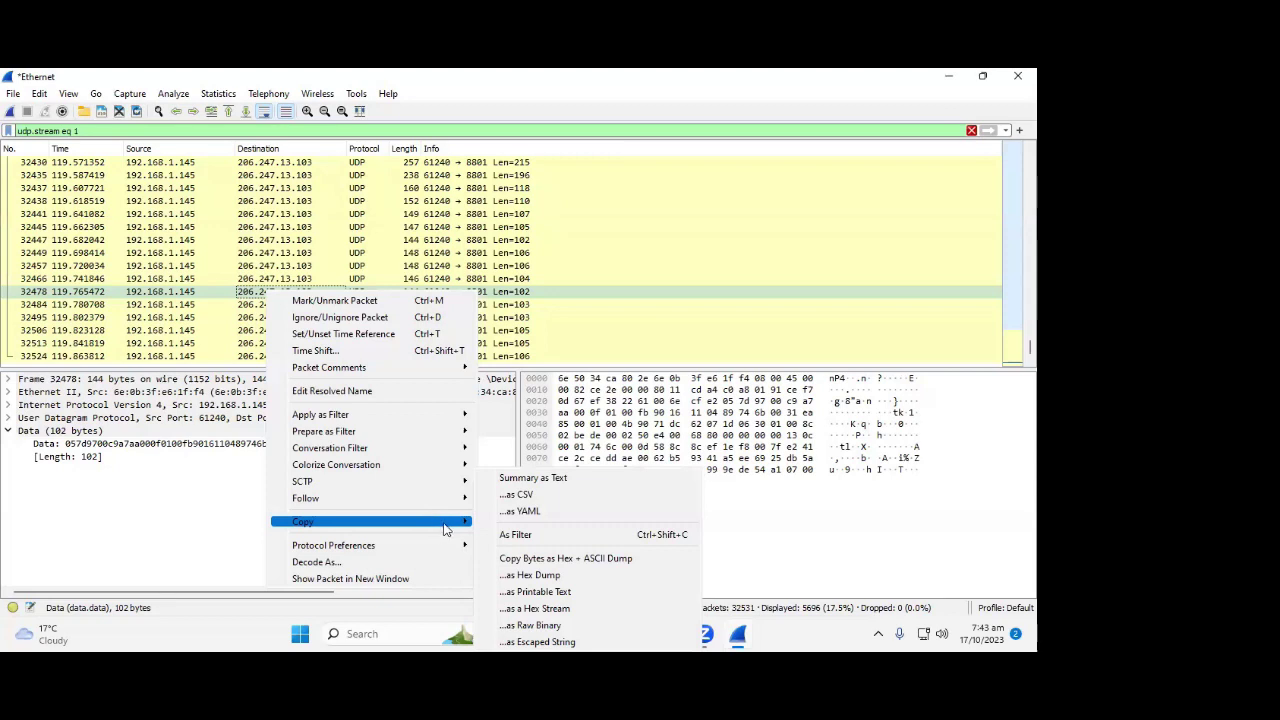
pyautogui.press('Escape')
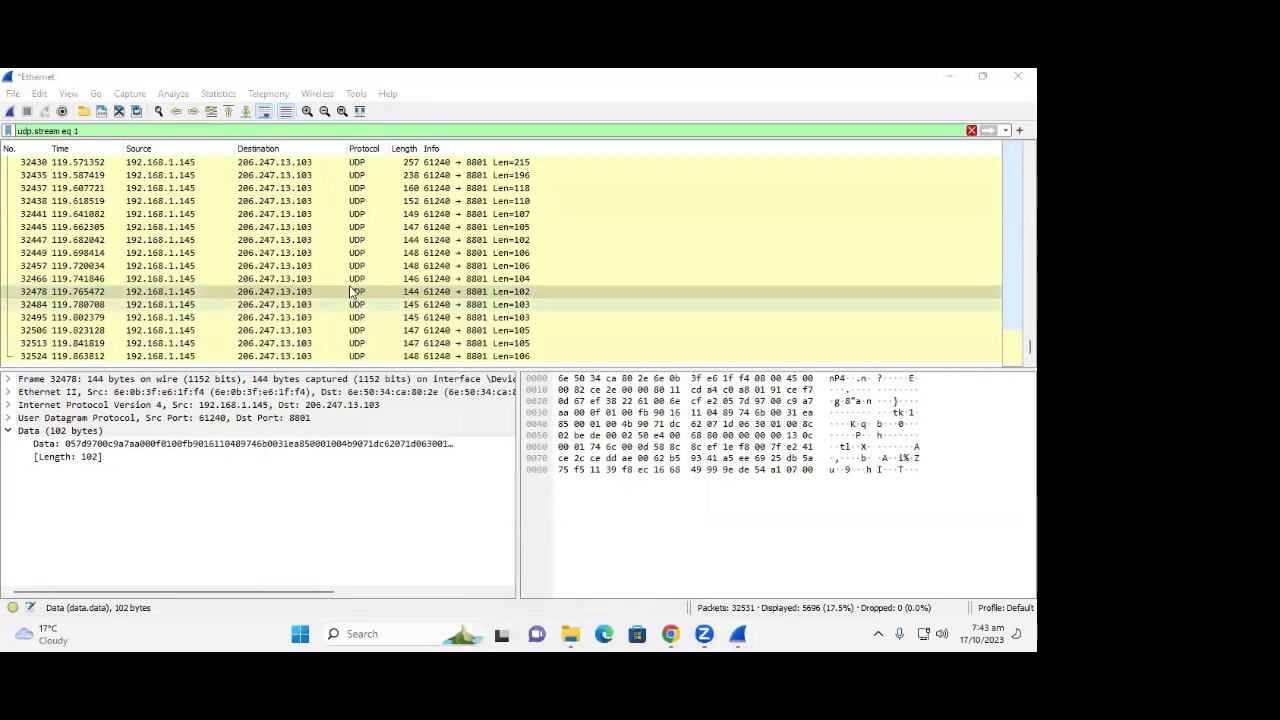
pyautogui.click(309, 295)
pyautogui.rightClick(309, 295)
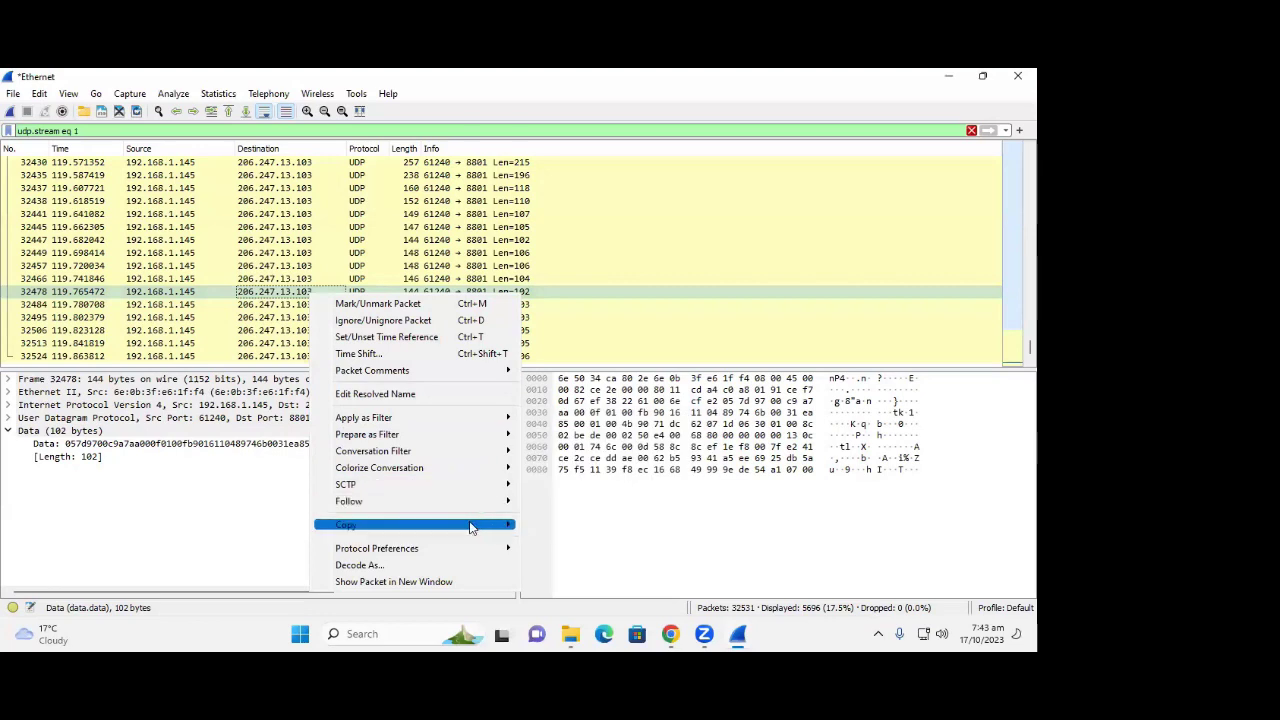
pyautogui.moveTo(474, 523)
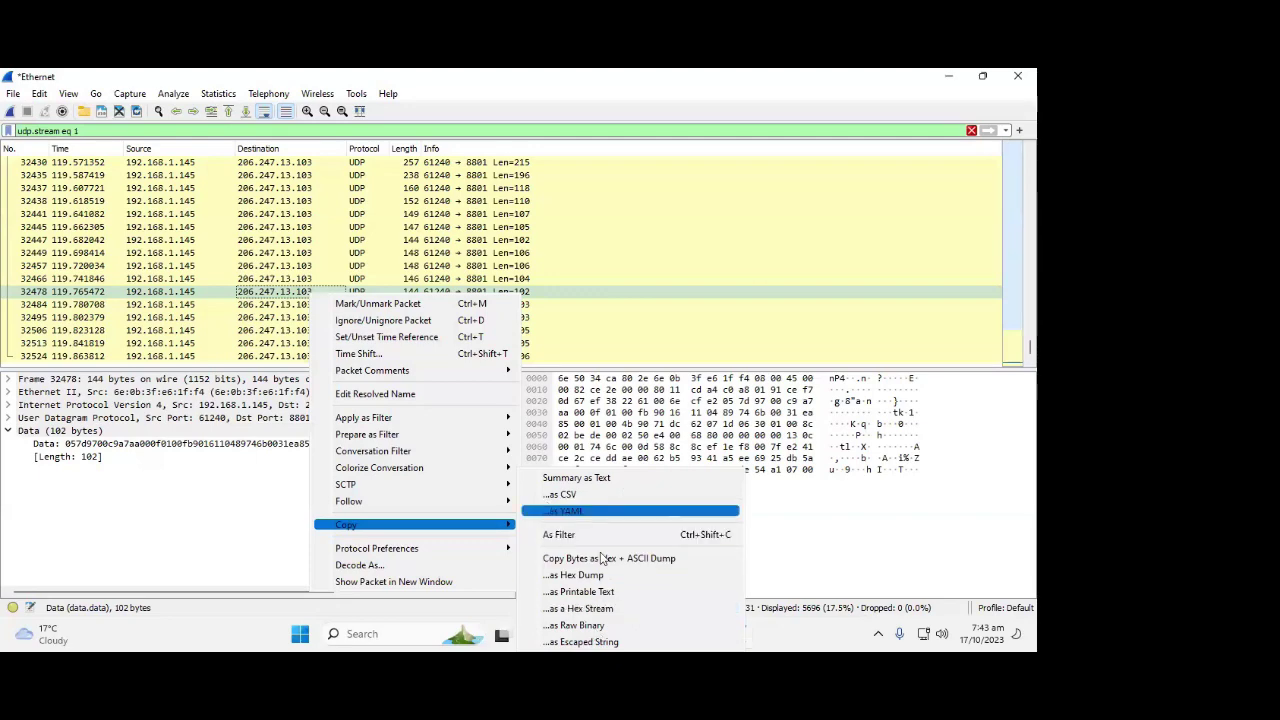
pyautogui.click(600, 479)
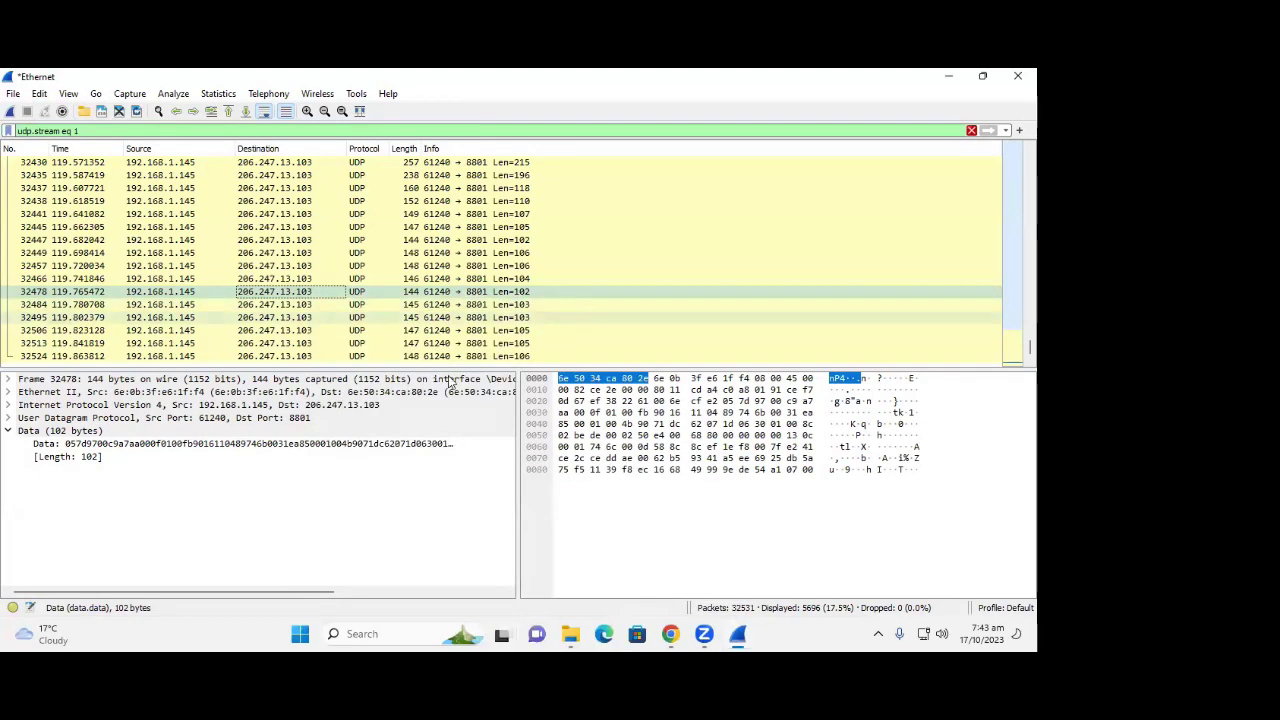
pyautogui.click(632, 400)
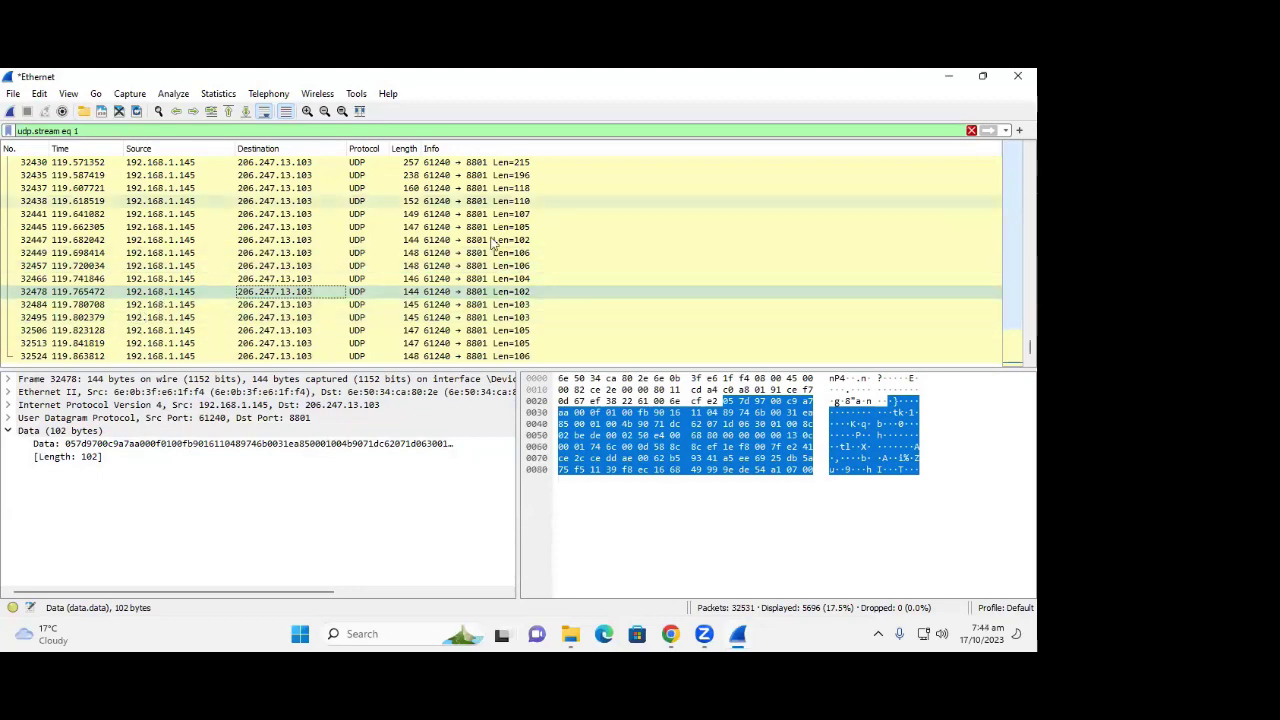
# Review the available Ethernet and Internet Protocol Version 4 preferences for packet 32449, and the protocol preferences for packet 32457
pyautogui.rightClick(137, 253)
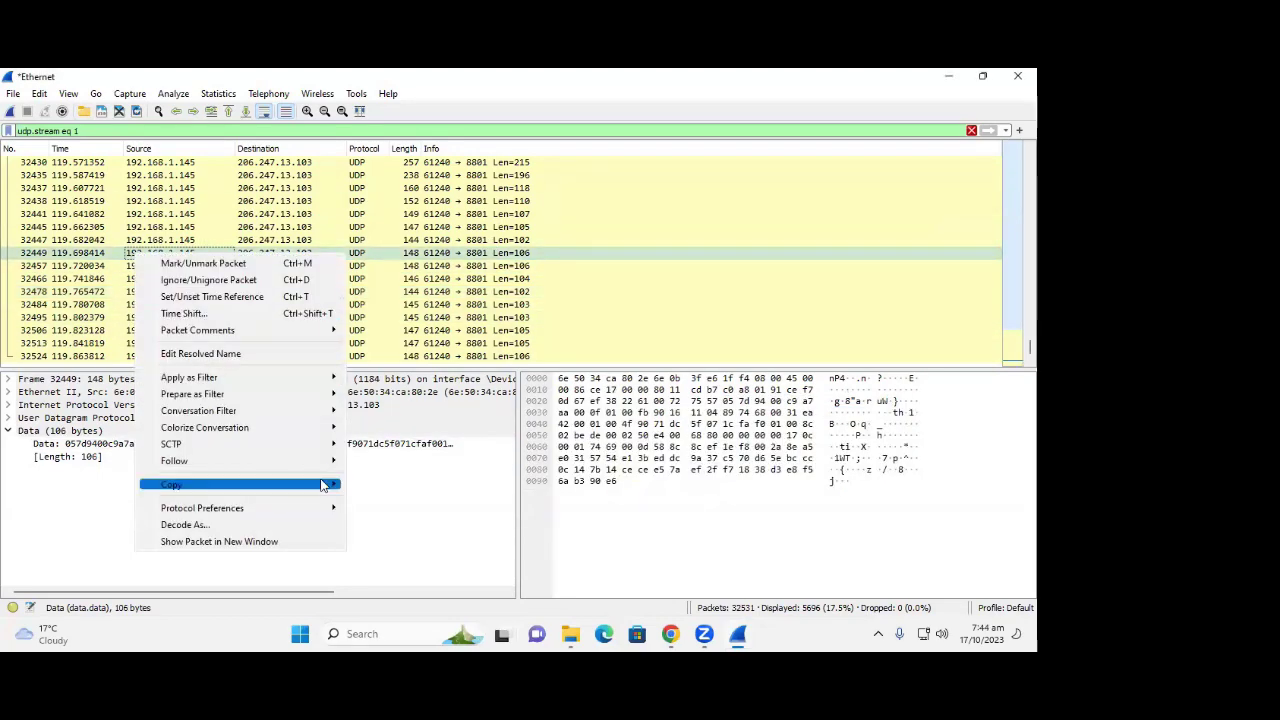
pyautogui.moveTo(310, 470)
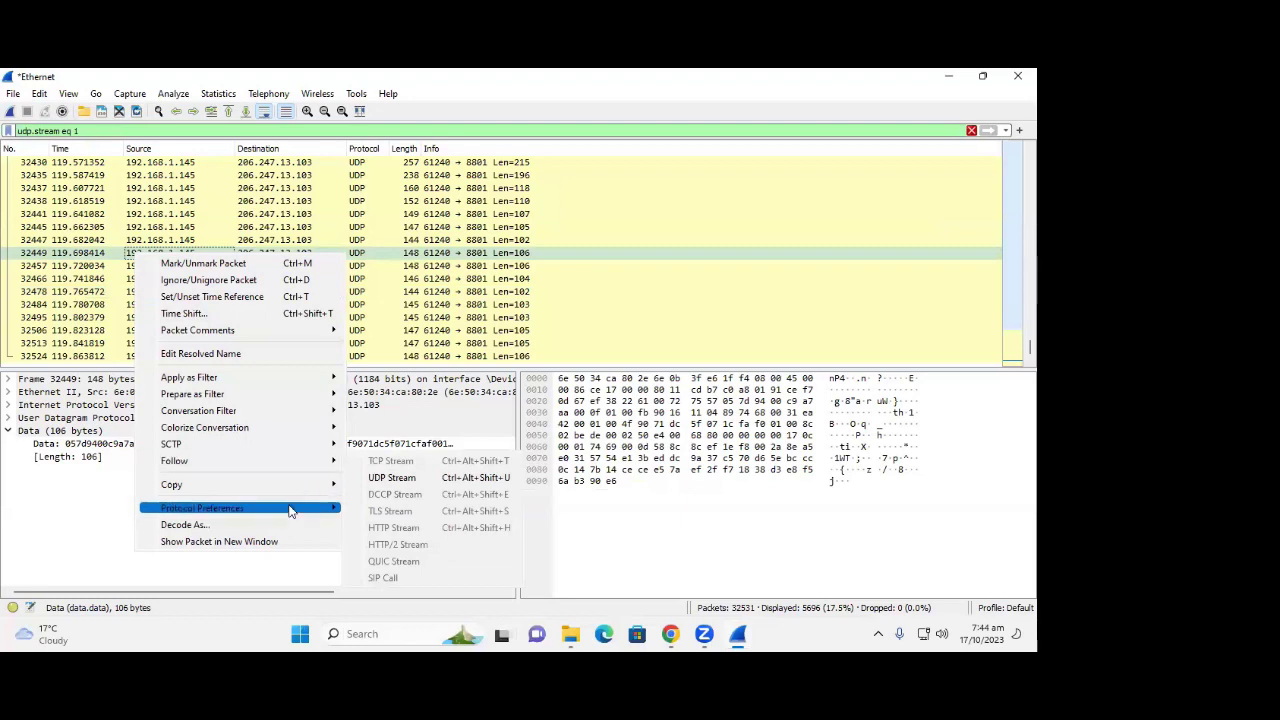
pyautogui.moveTo(296, 512)
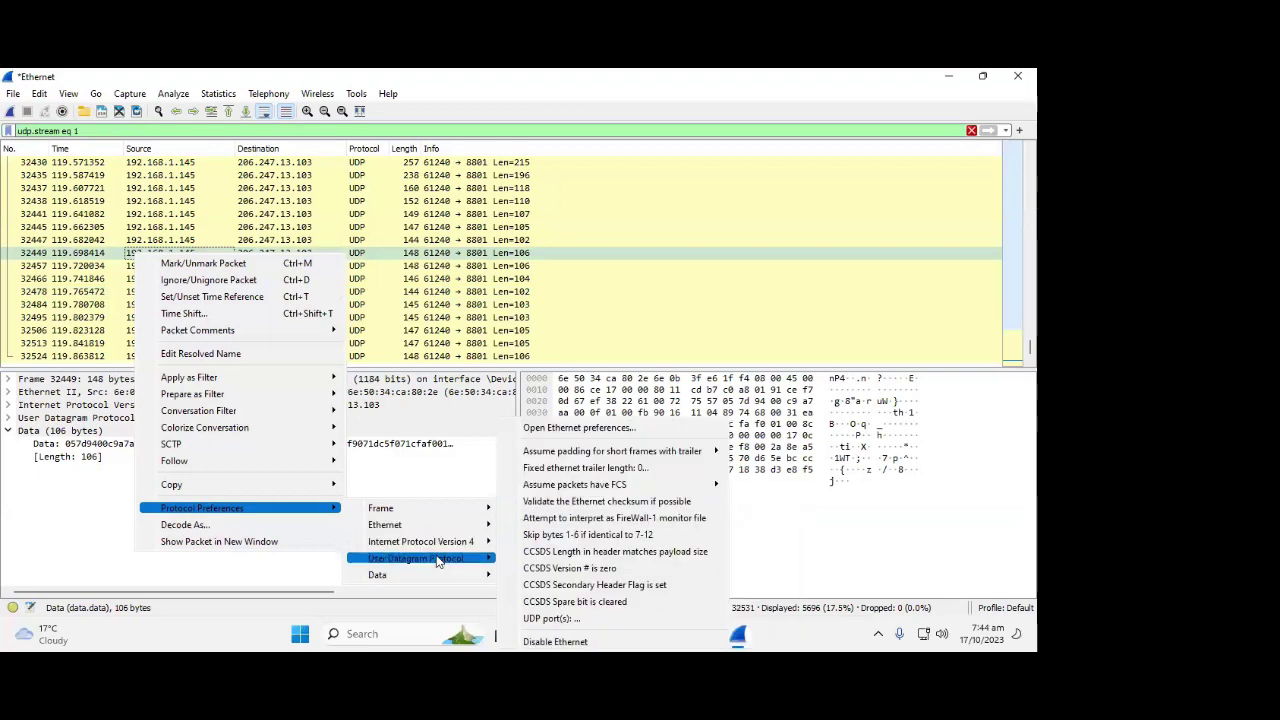
pyautogui.moveTo(440, 545)
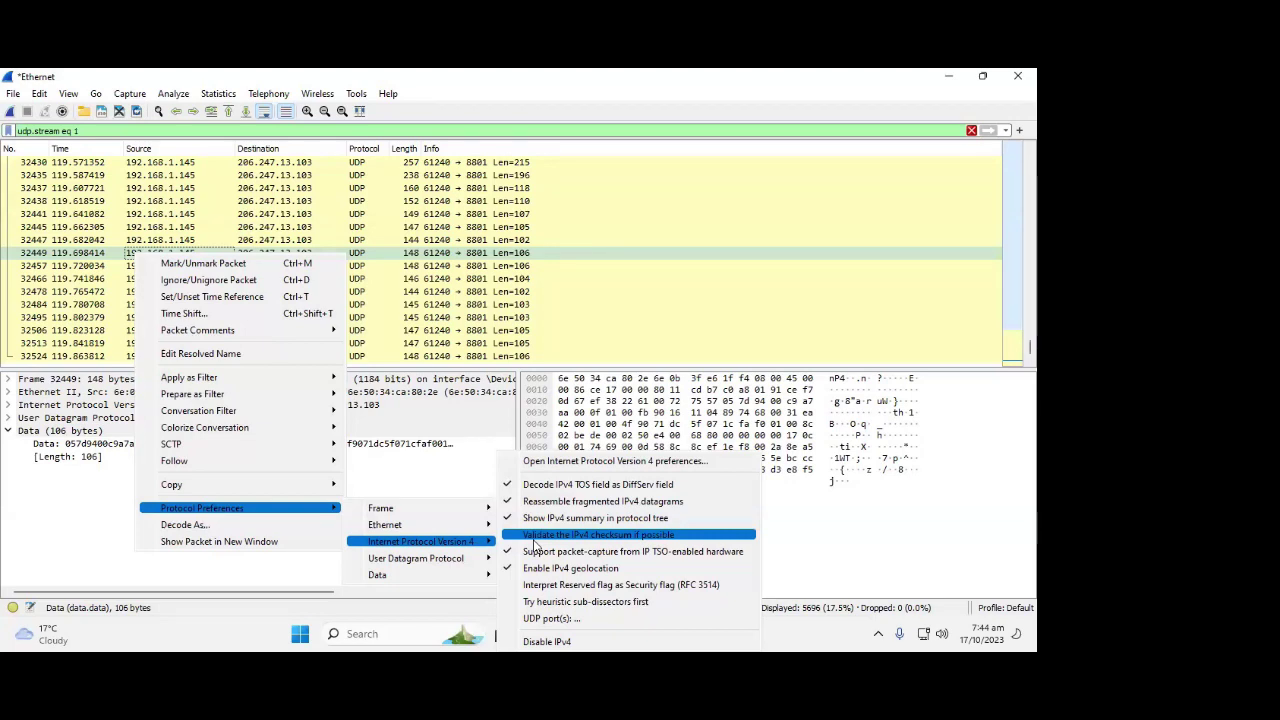
pyautogui.click(576, 627)
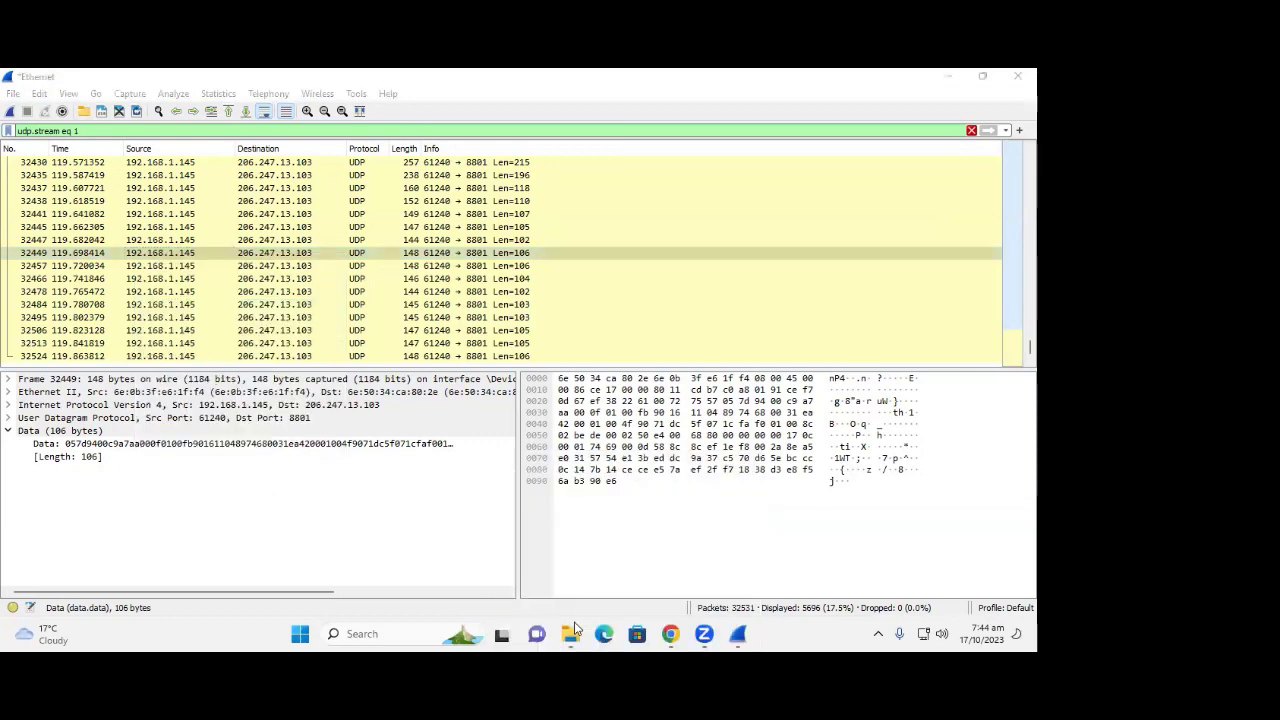
pyautogui.rightClick(168, 266)
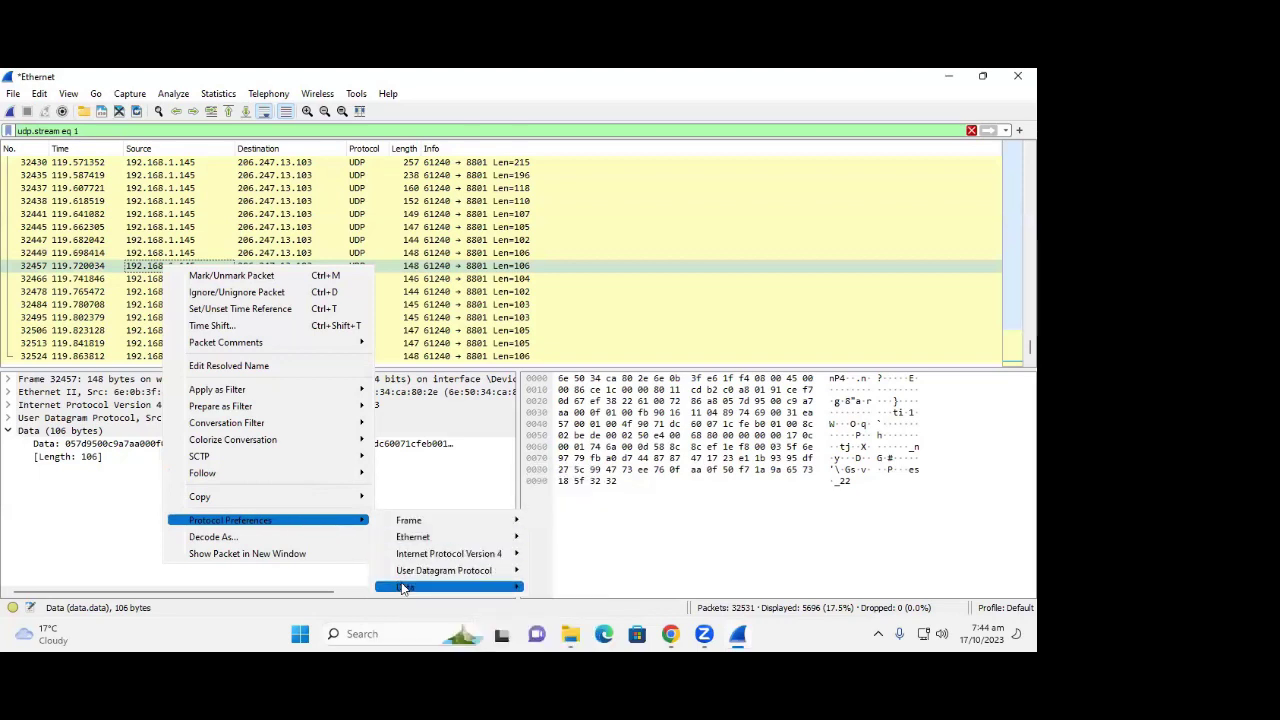
pyautogui.moveTo(405, 587)
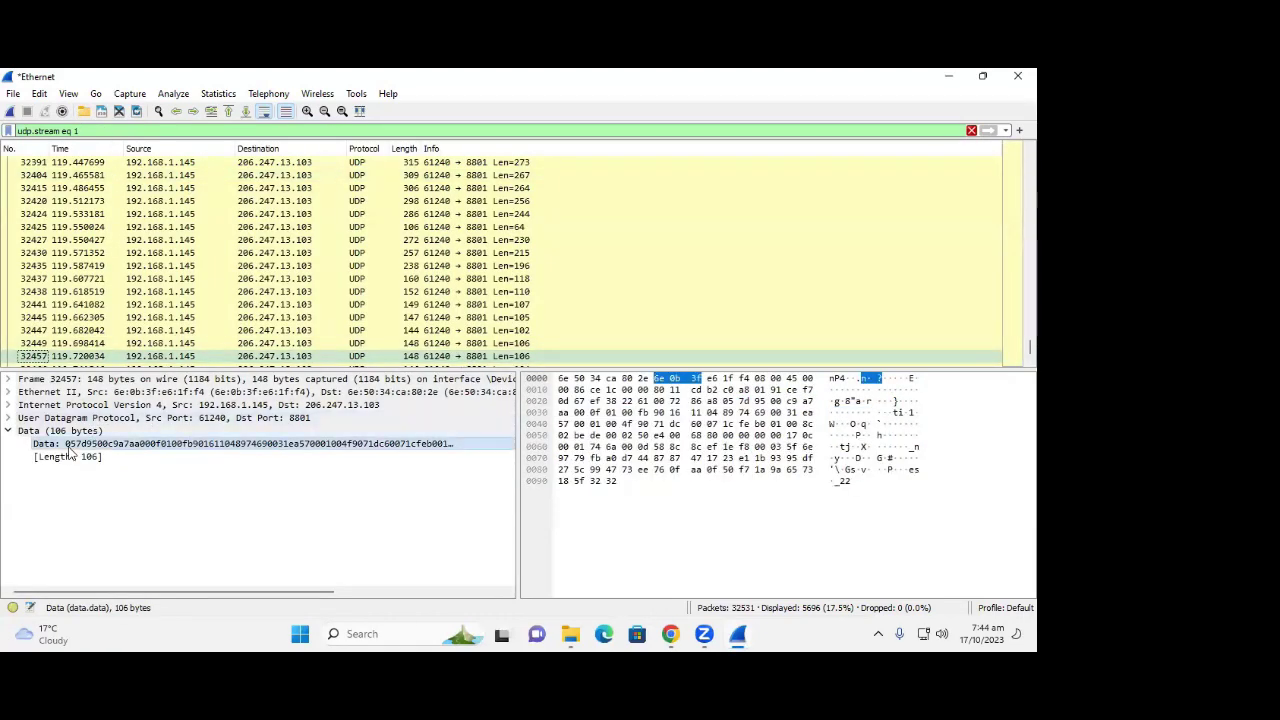
# Inspect the data bytes of packets 32427 and 32237 in the filtered stream, and browse to earlier packets
pyautogui.click(157, 241)
pyautogui.scroll(4, 150, 258)
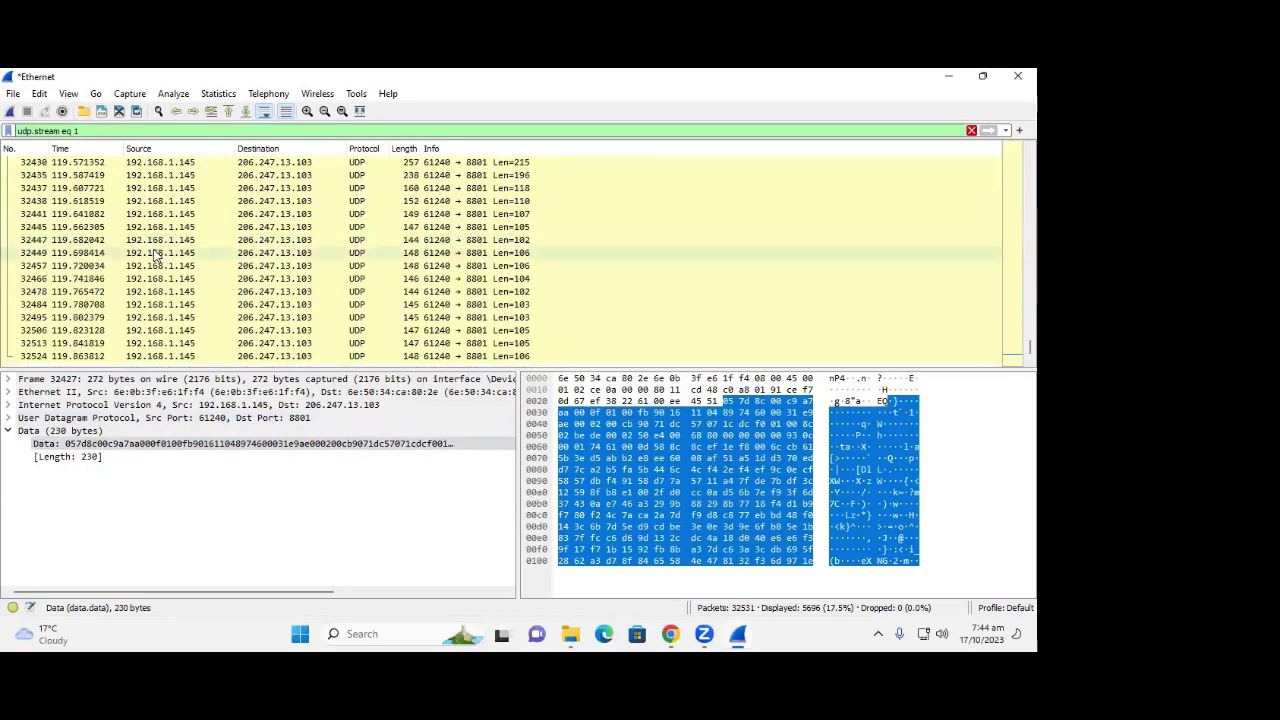
pyautogui.scroll(5, 145, 270)
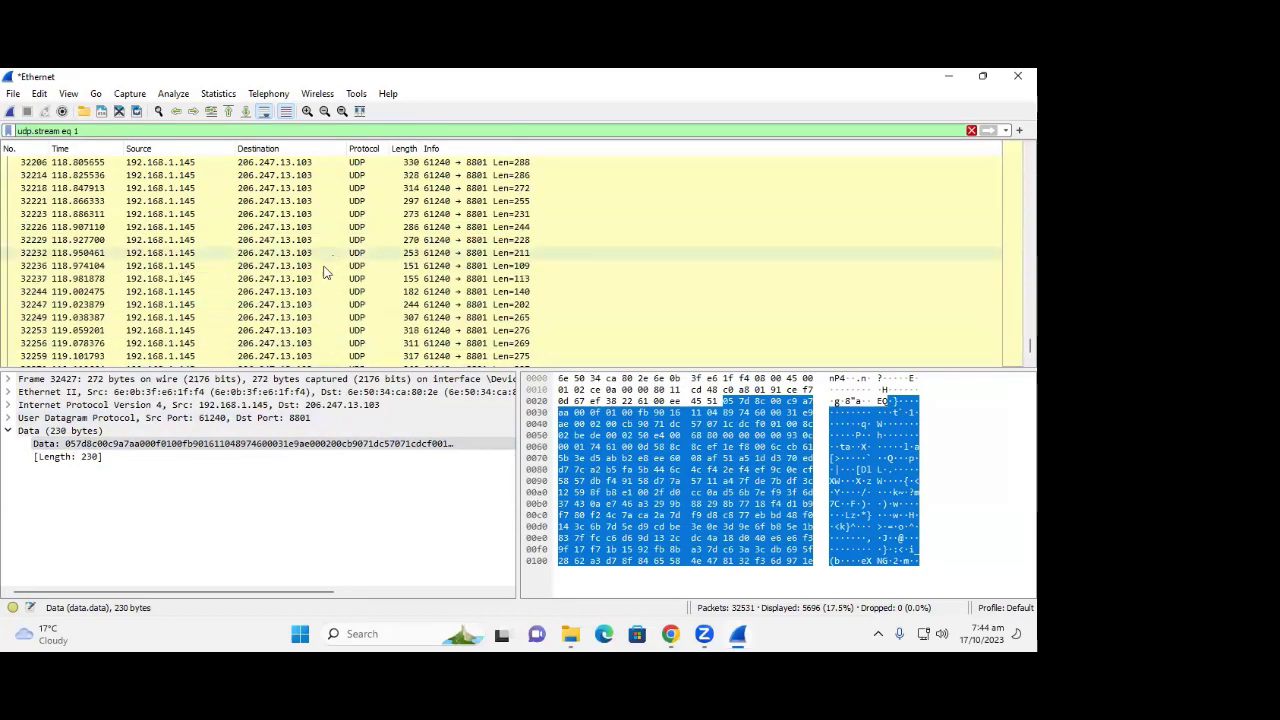
pyautogui.click(300, 280)
pyautogui.scroll(3, 245, 313)
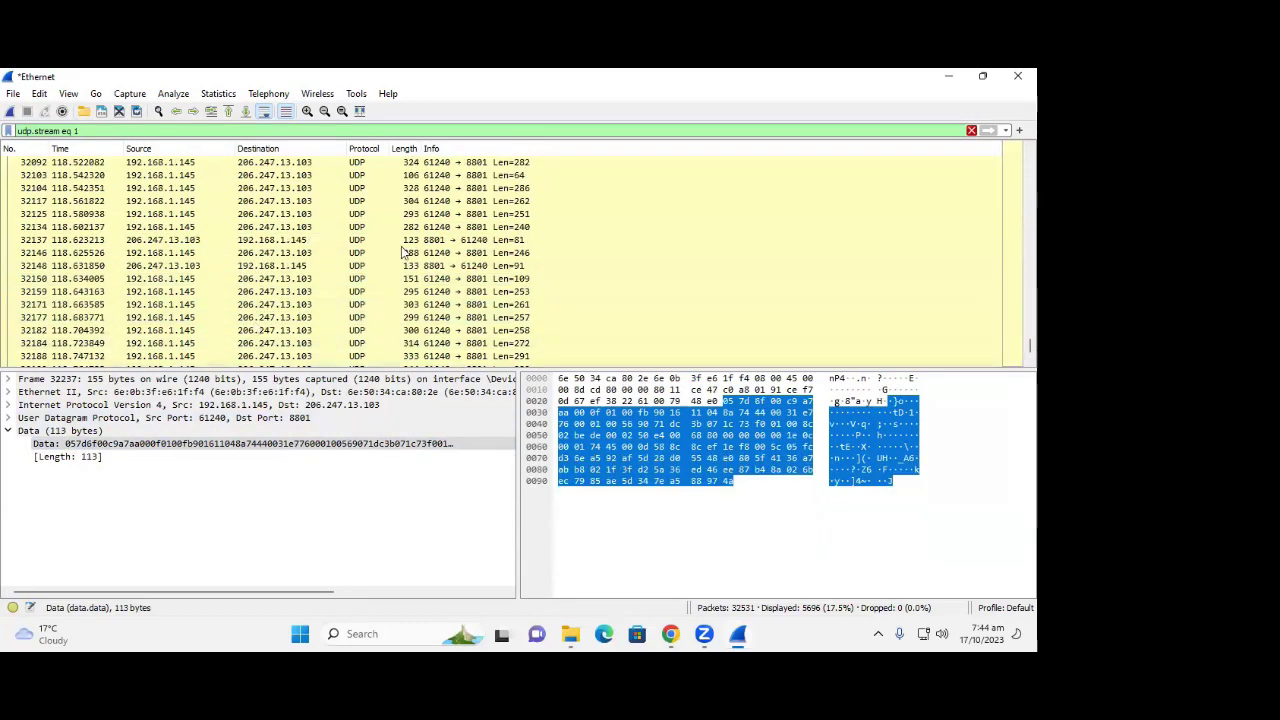
# Show packet 32137 in a new window and examine the bytes belonging to its Data and Length fields
pyautogui.click(172, 241)
pyautogui.rightClick(175, 243)
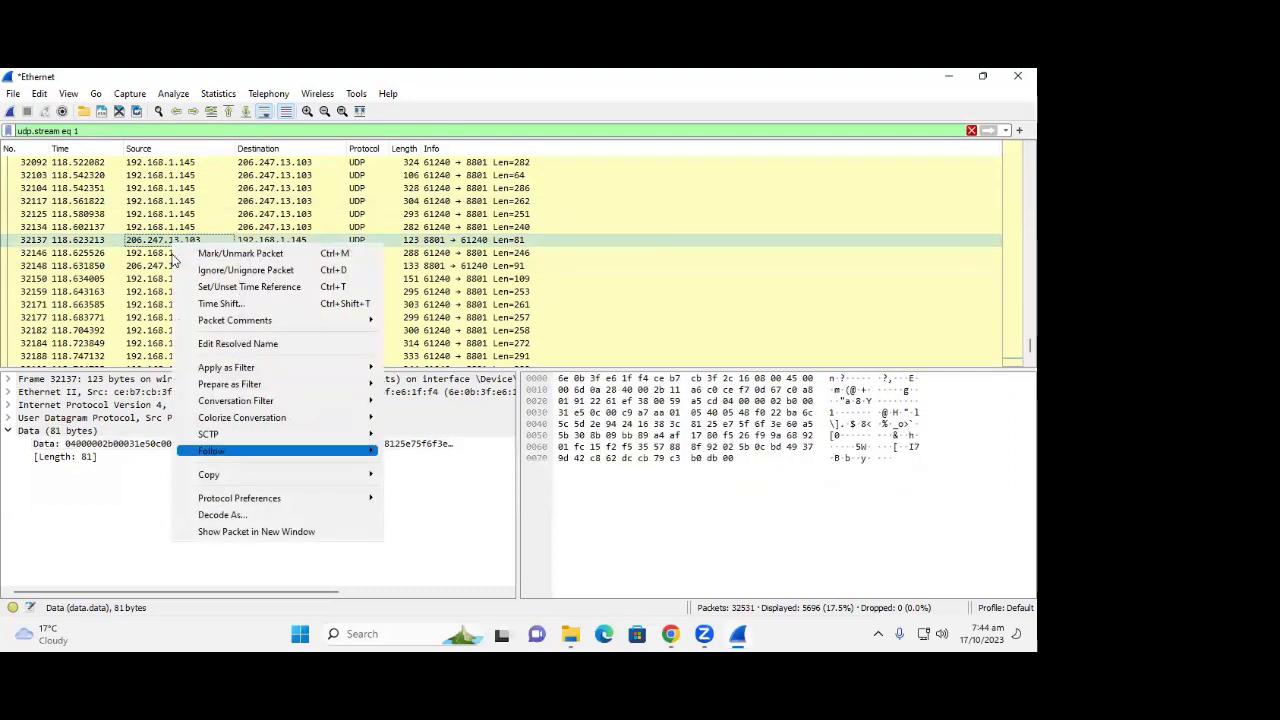
pyautogui.click(267, 533)
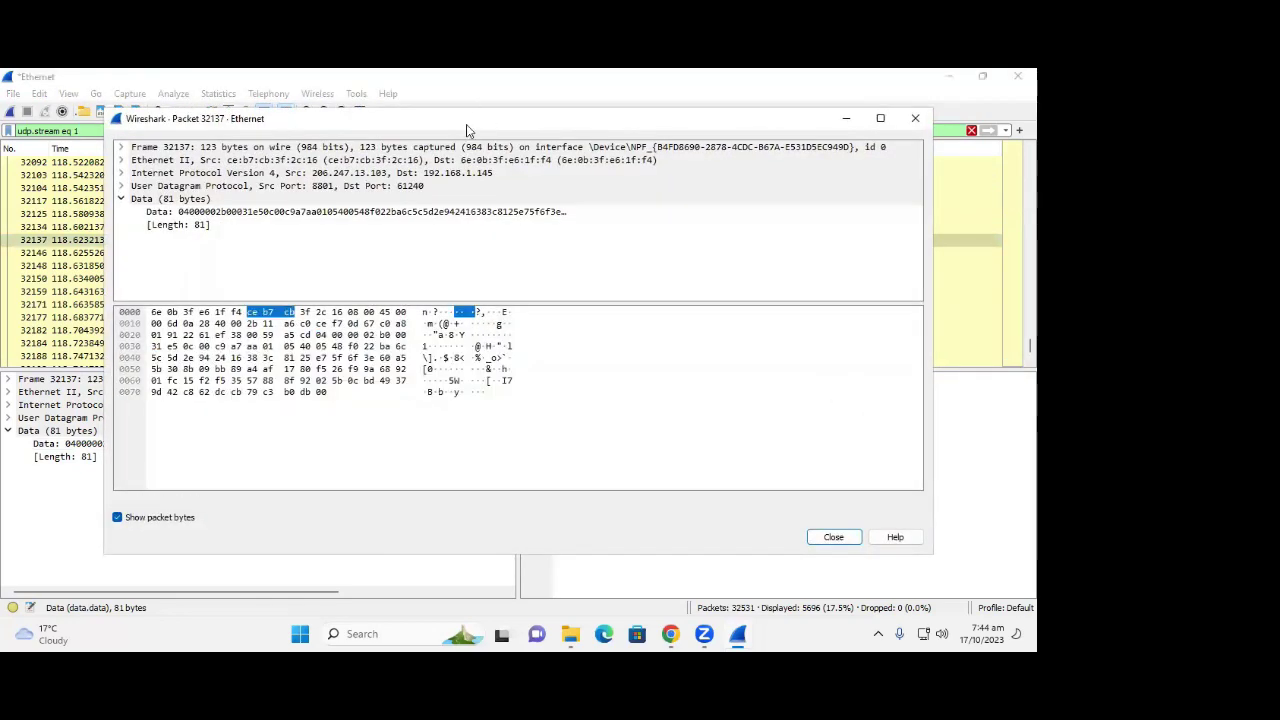
pyautogui.moveTo(466, 124); pyautogui.dragTo(408, 127)
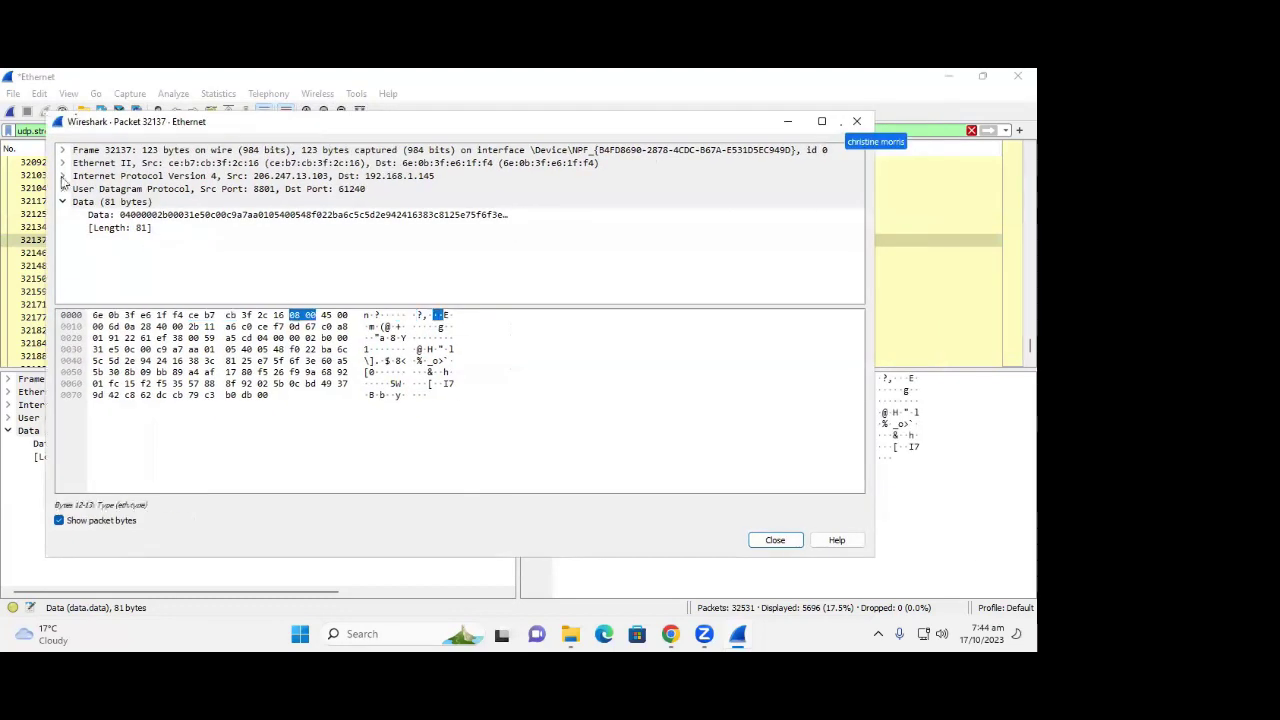
pyautogui.click(150, 218)
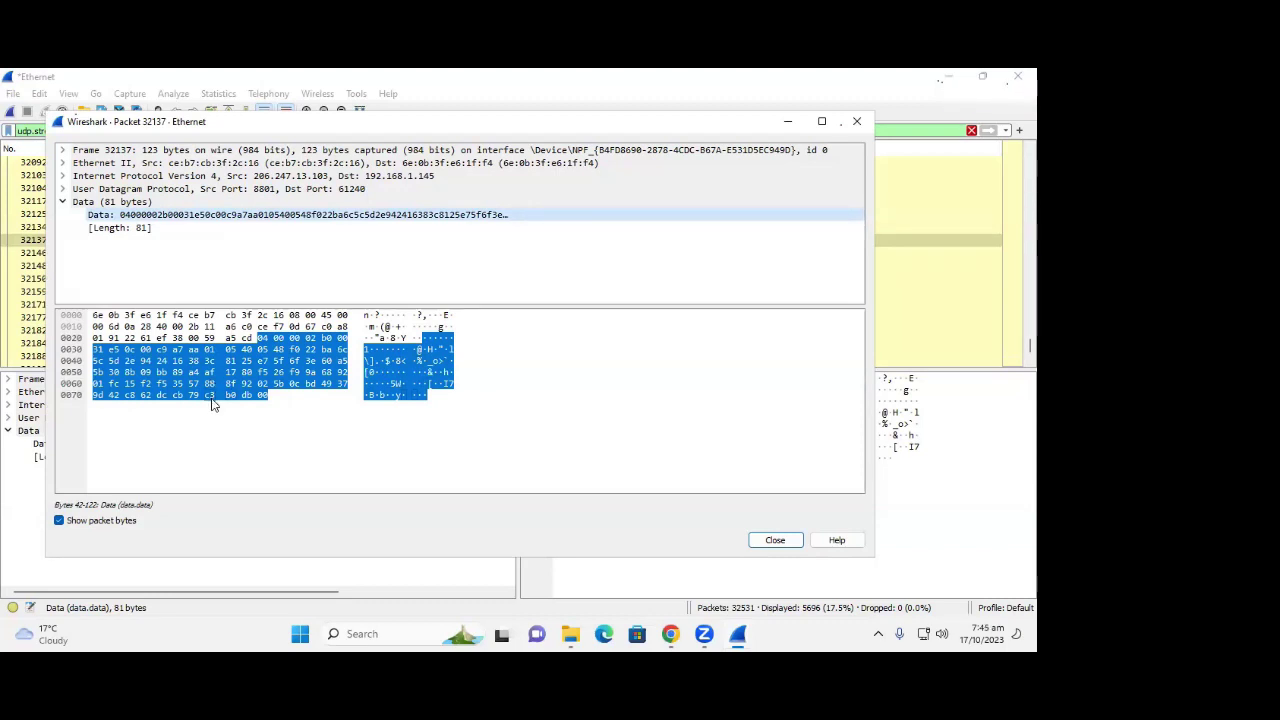
pyautogui.click(142, 229)
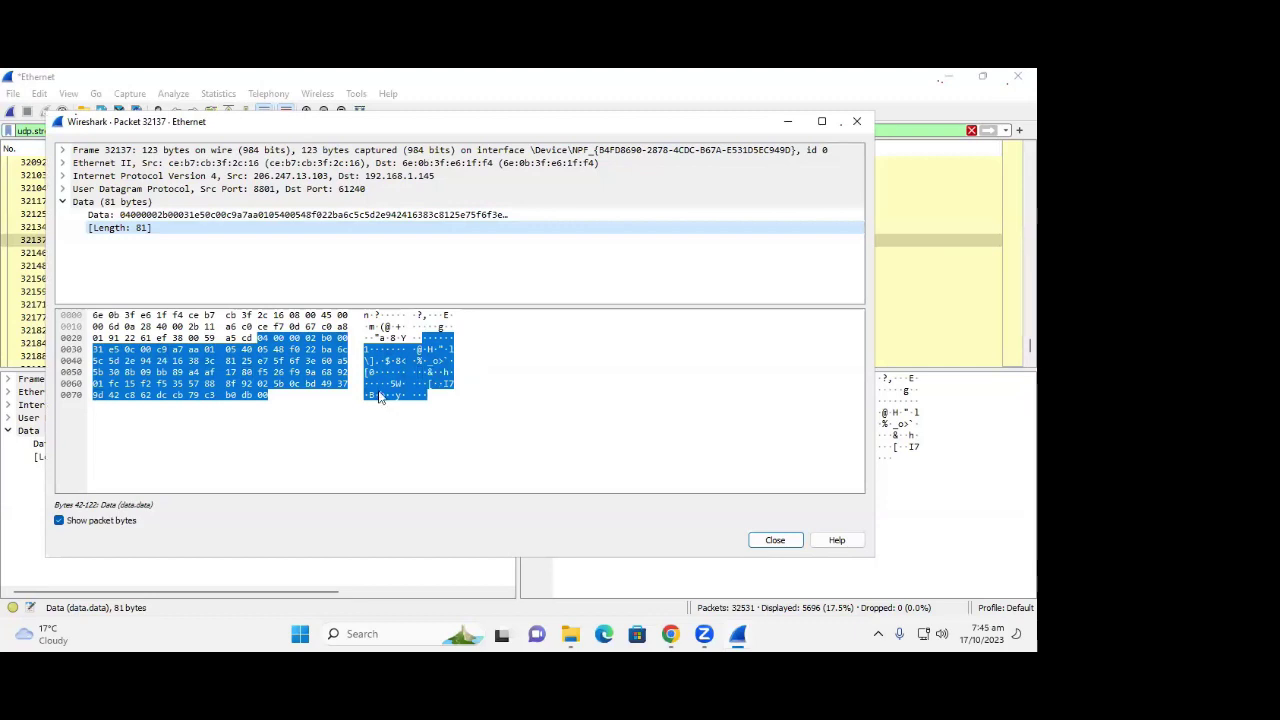
pyautogui.click(521, 439)
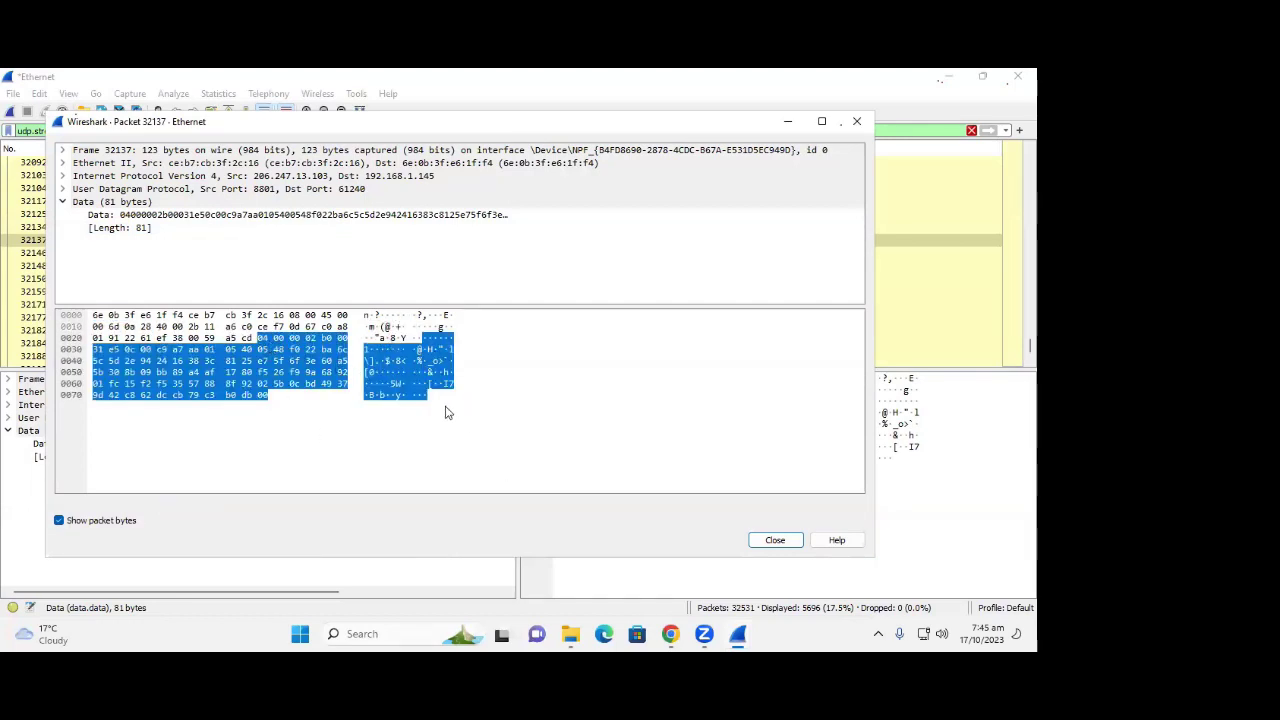
# Copy the bytes of packet 32137 as raw binary and close the packet window
pyautogui.rightClick(396, 363)
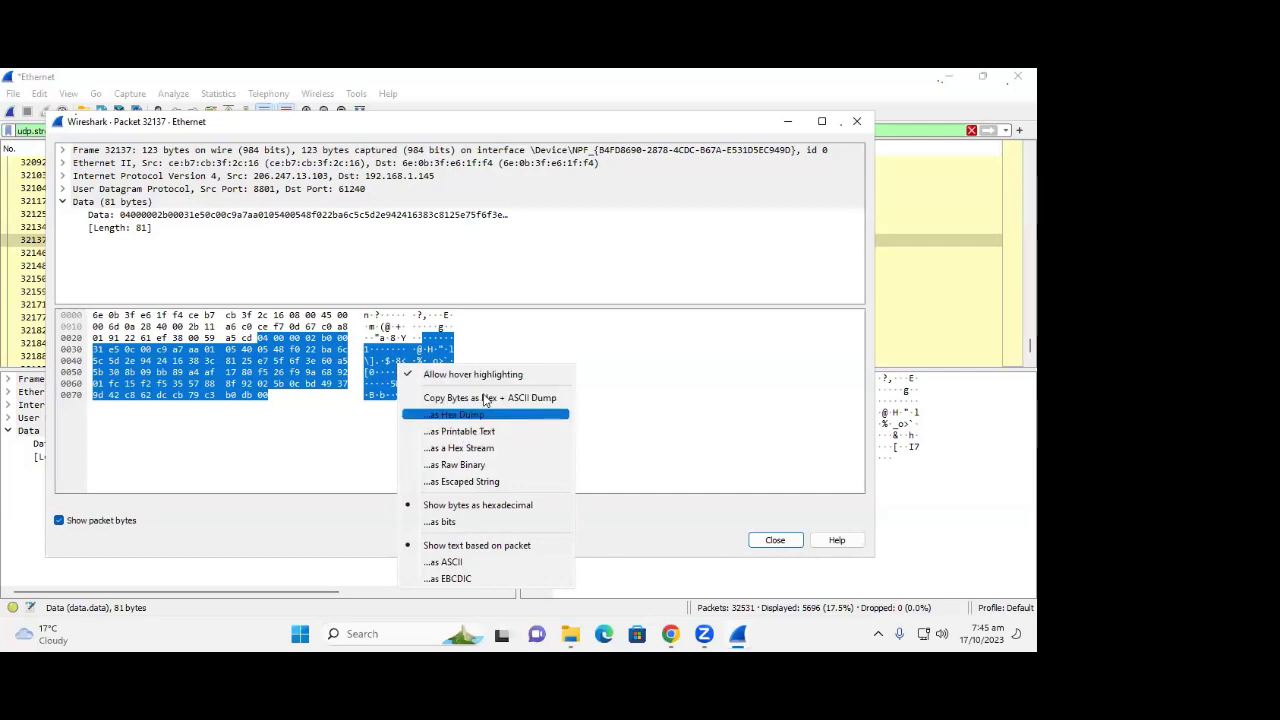
pyautogui.click(463, 467)
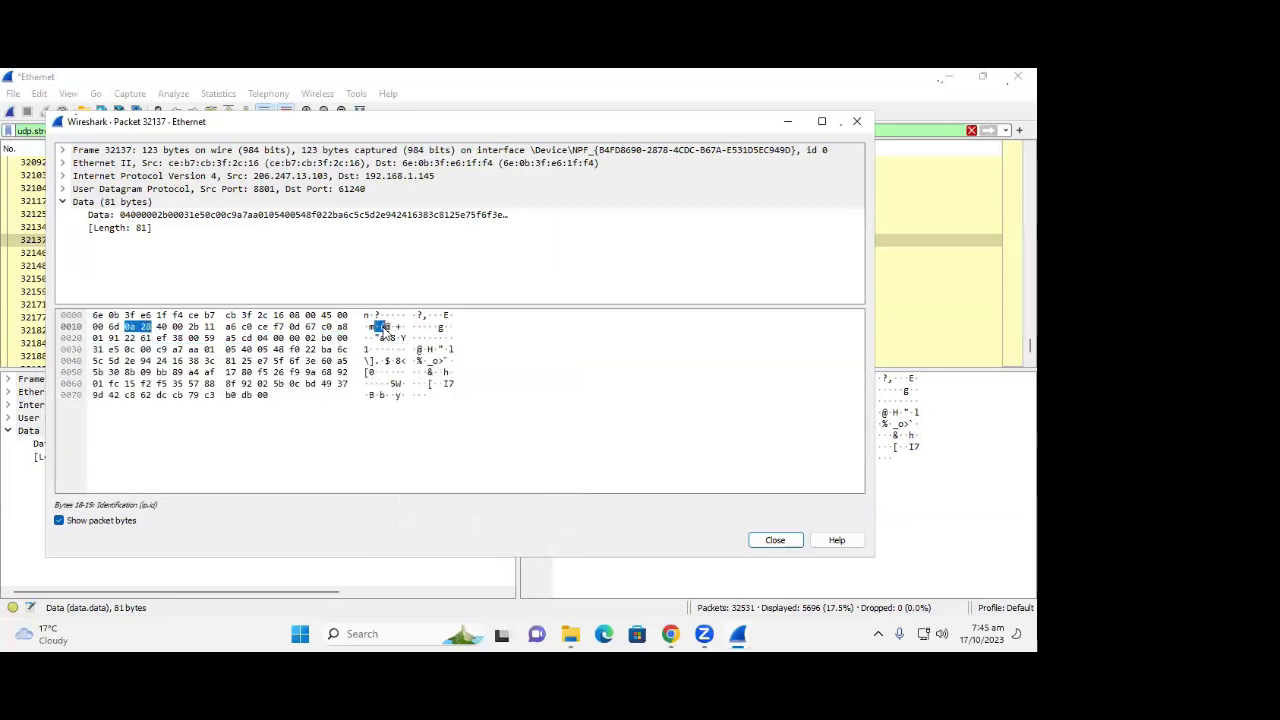
pyautogui.click(438, 372)
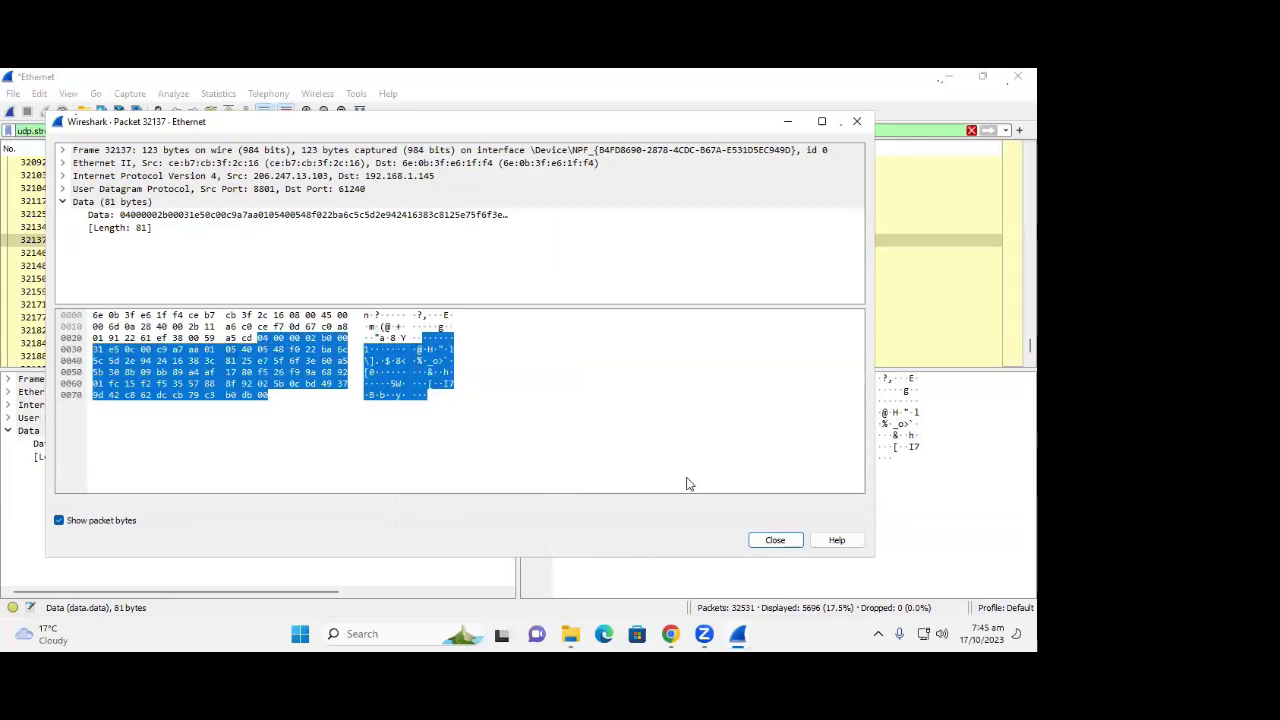
pyautogui.click(776, 541)
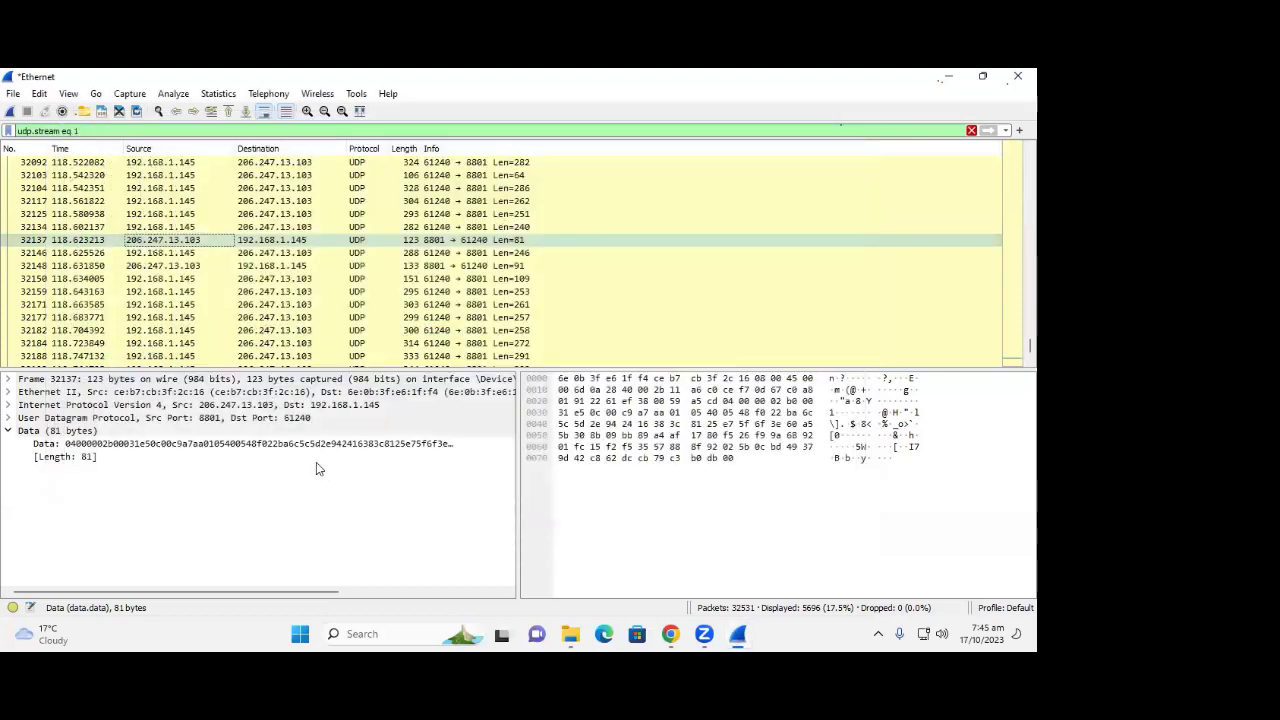
pyautogui.click(316, 94)
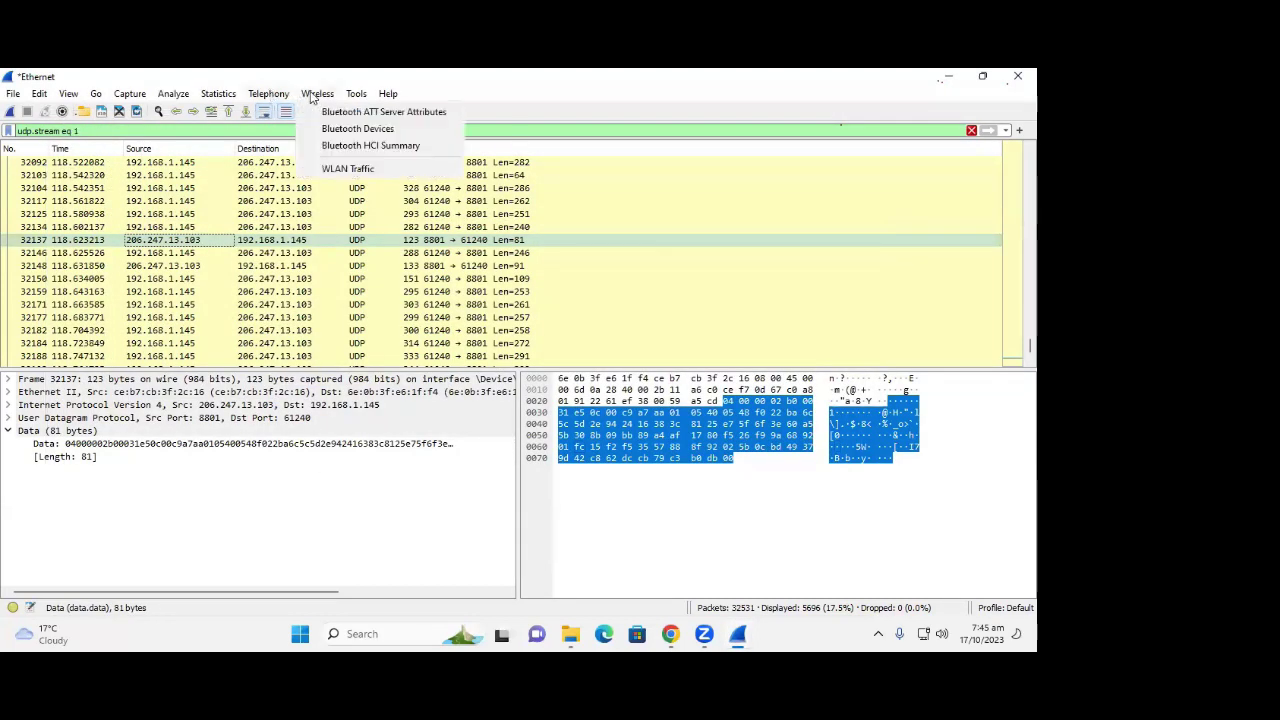
pyautogui.moveTo(20, 92)
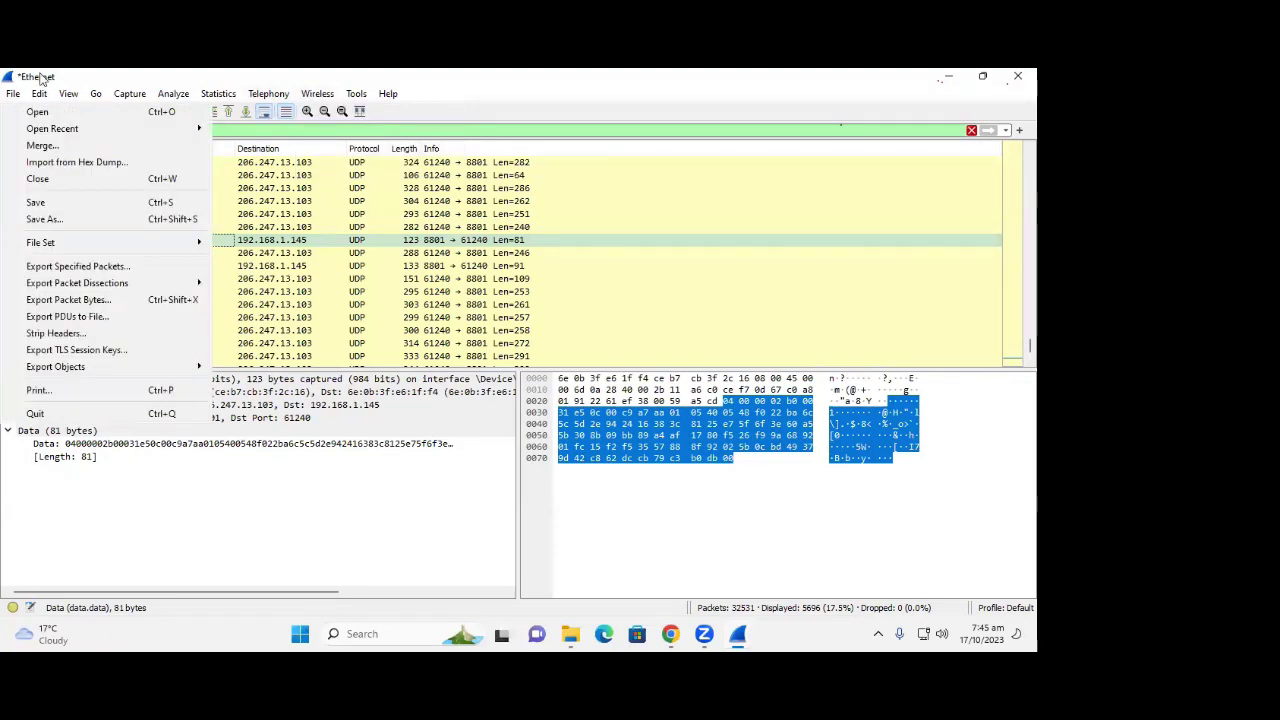
pyautogui.moveTo(270, 93)
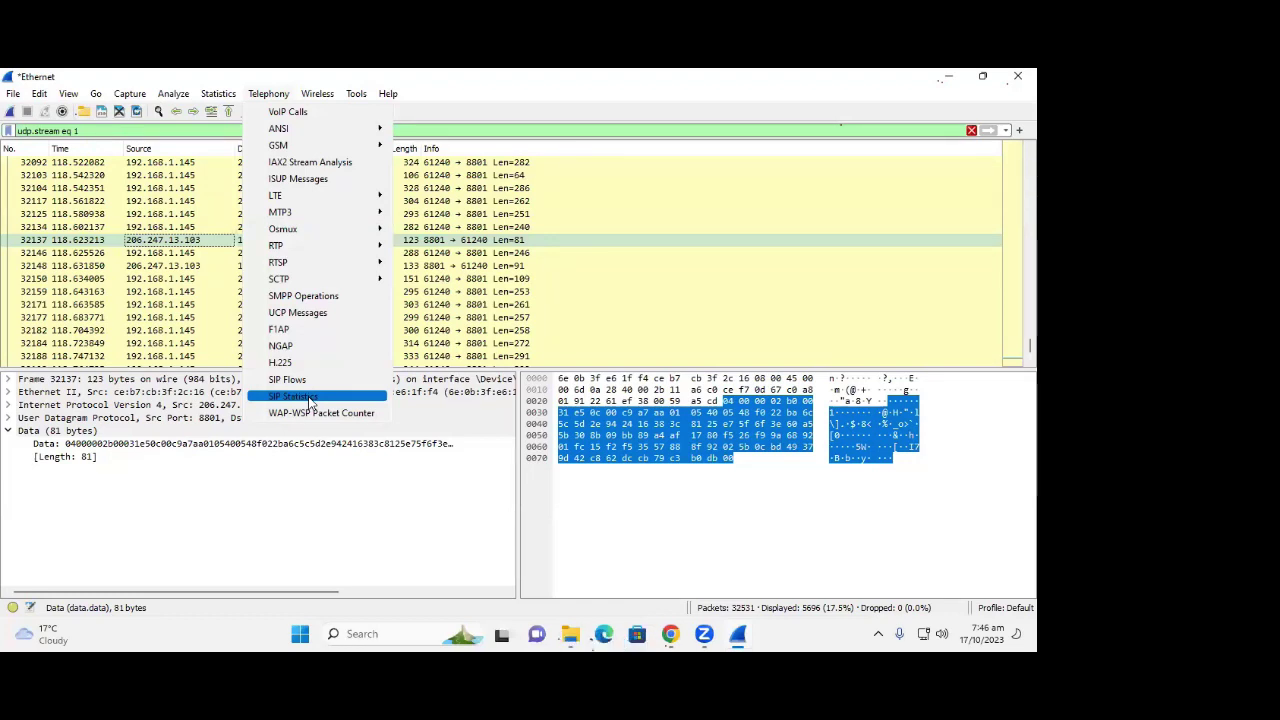
pyautogui.click(74, 142)
# Delete the display filter text "udp.stream eq 1" and start a new Ethernet capture
pyautogui.tripleClick(97, 130)
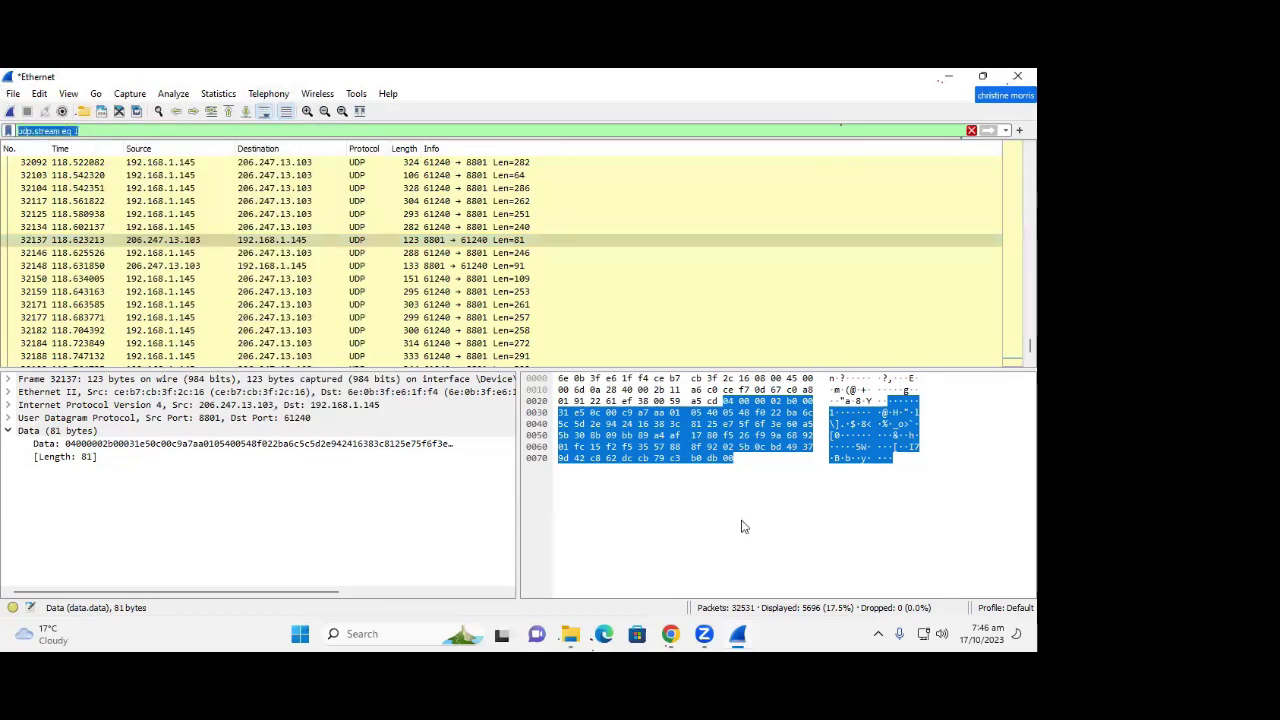
pyautogui.press('BackSpace')
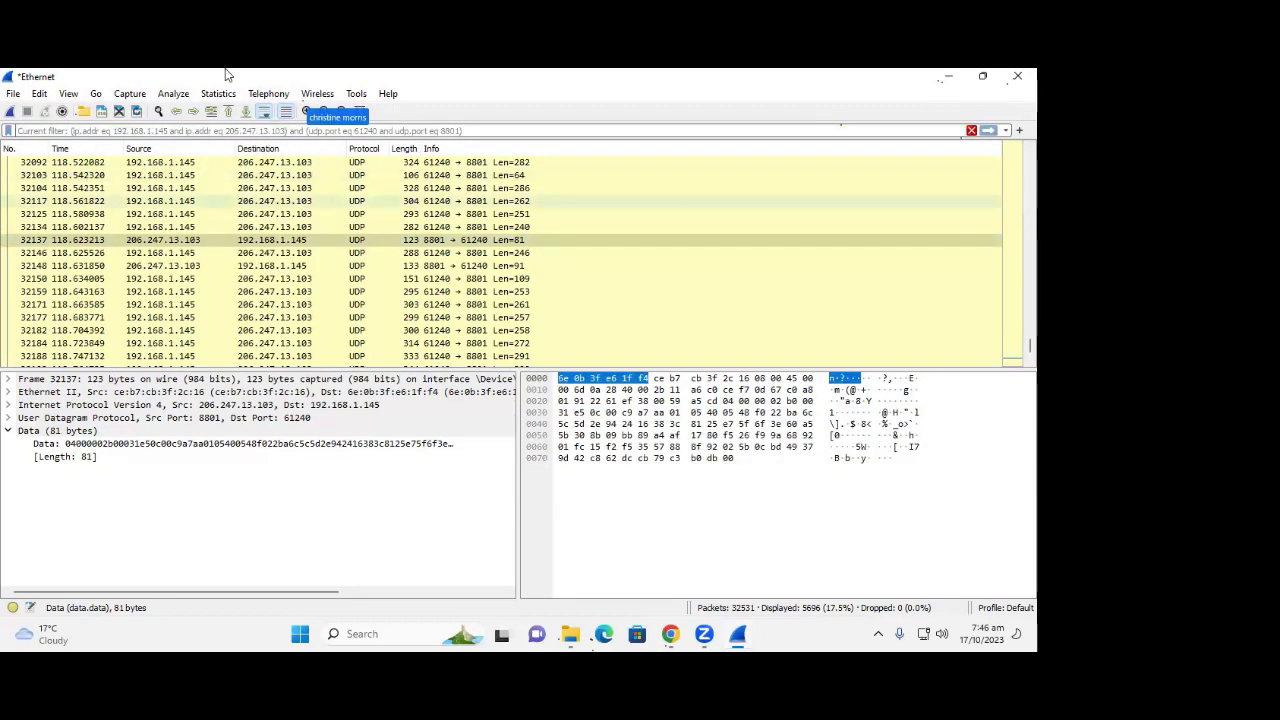
pyautogui.click(10, 111)
pyautogui.click(531, 366)
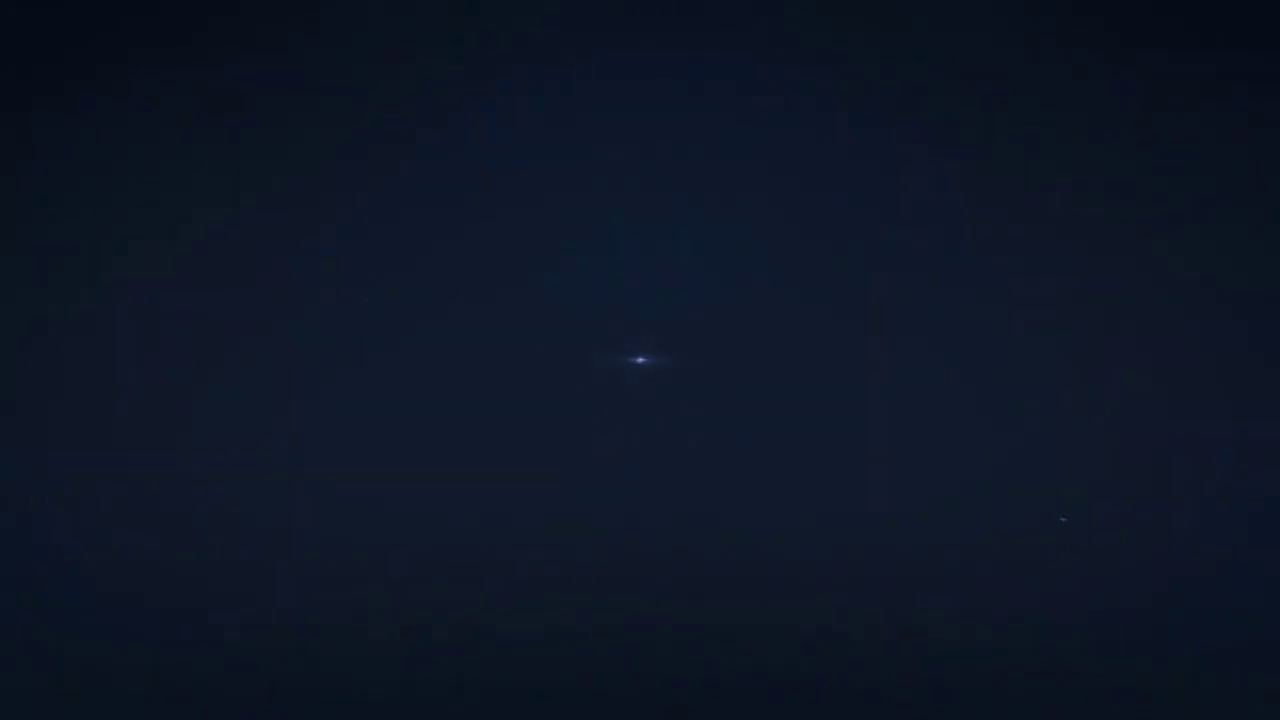